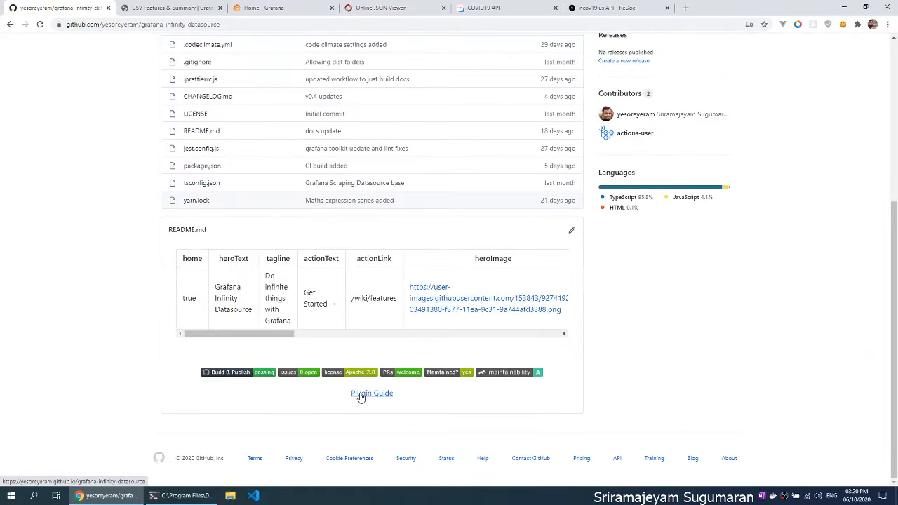
Open the Grafana Infinity Datasource plugin guide and view its CSV Features & Summary page.
left_click(360, 395)
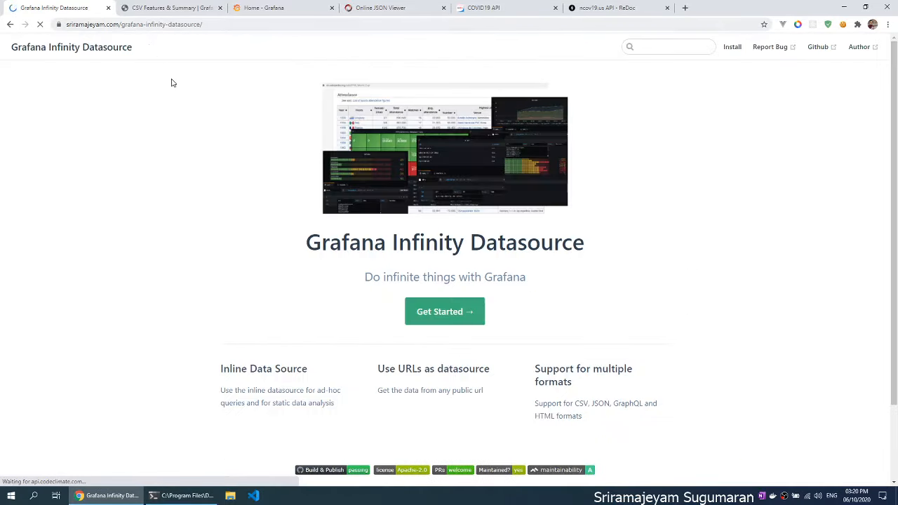
left_click(467, 320)
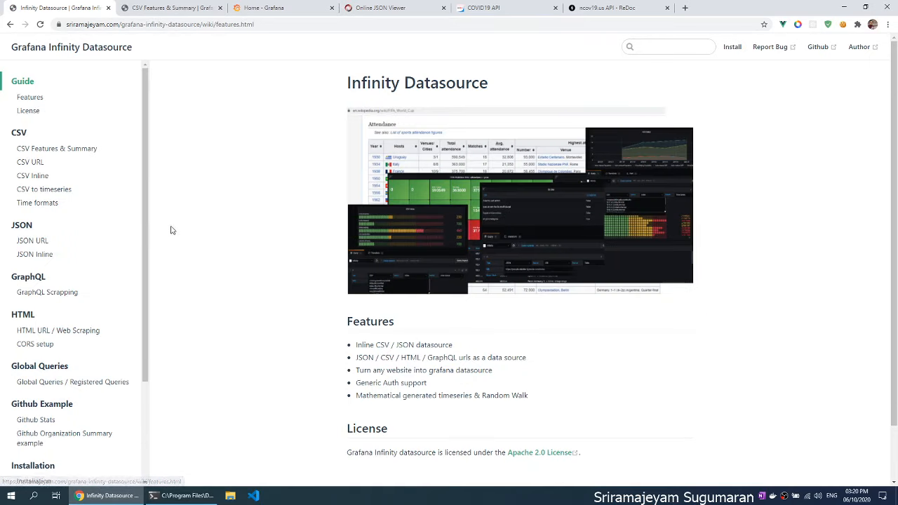
left_click(82, 150)
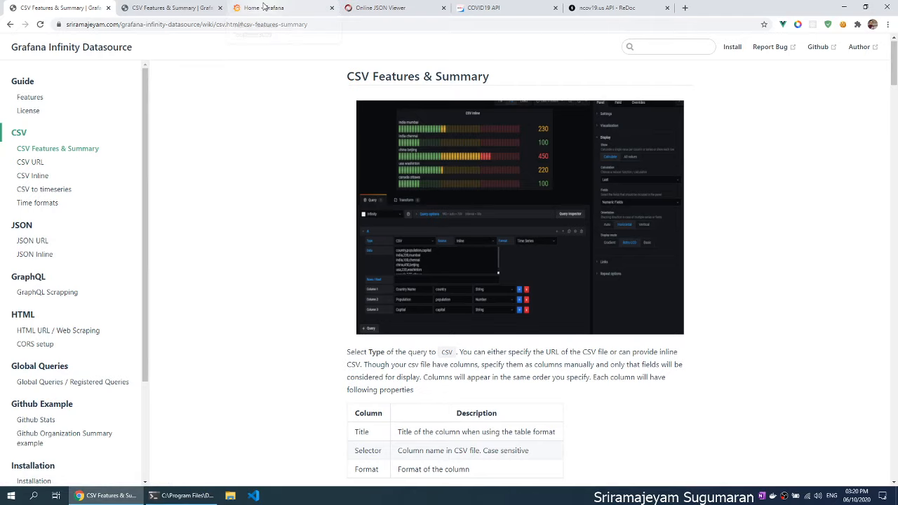
Switch to the COVID19 API website and open its Postman documentation.
left_click(498, 6)
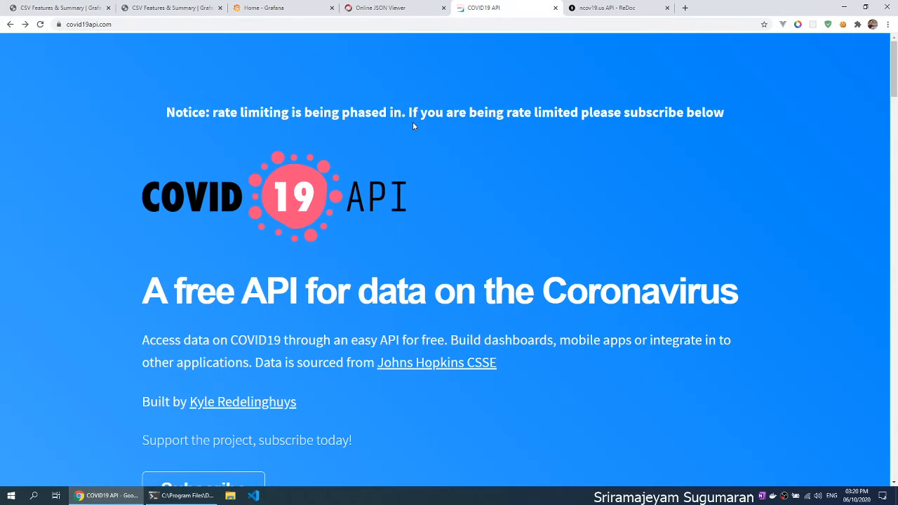
scroll(413, 127, "down", 2)
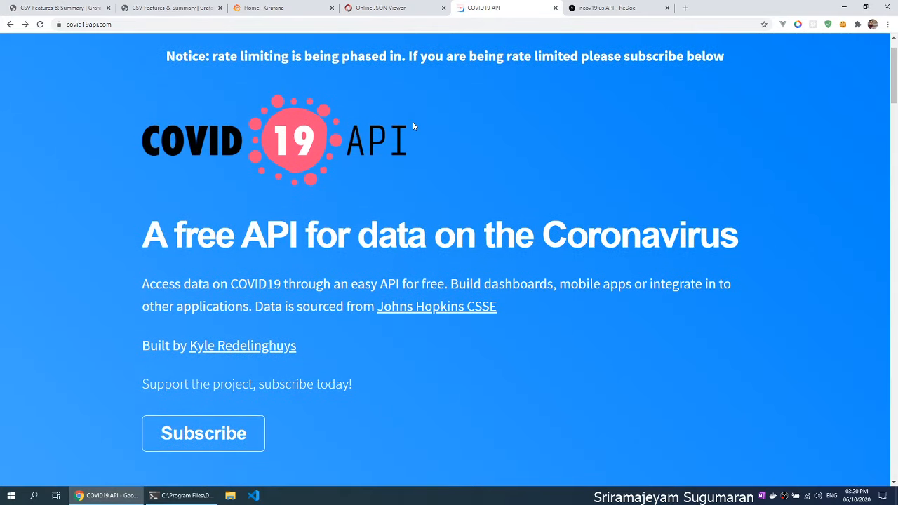
scroll(413, 126, "down", 3)
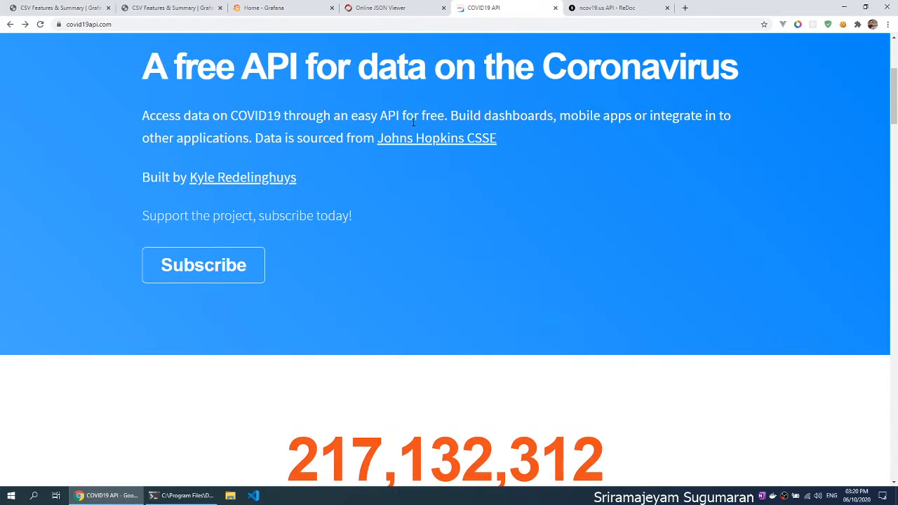
scroll(413, 125, "down", 10)
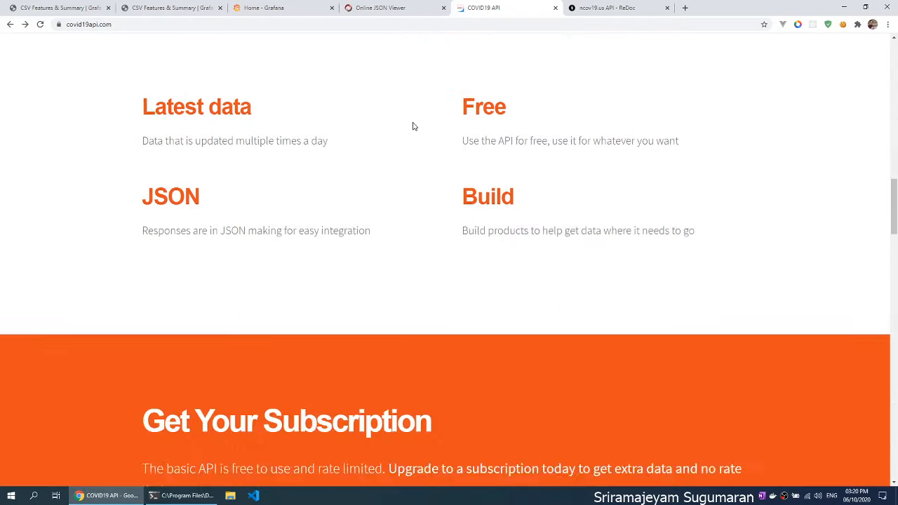
scroll(413, 126, "down", 15)
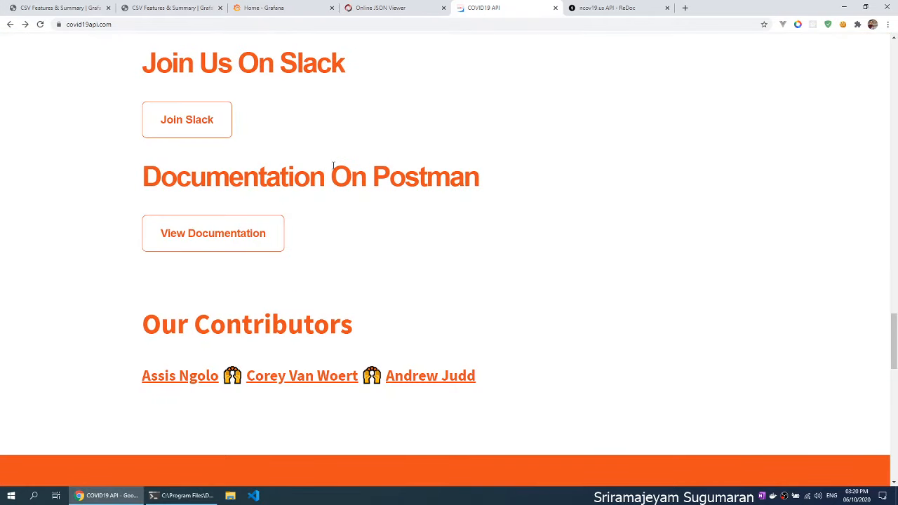
left_click(248, 233)
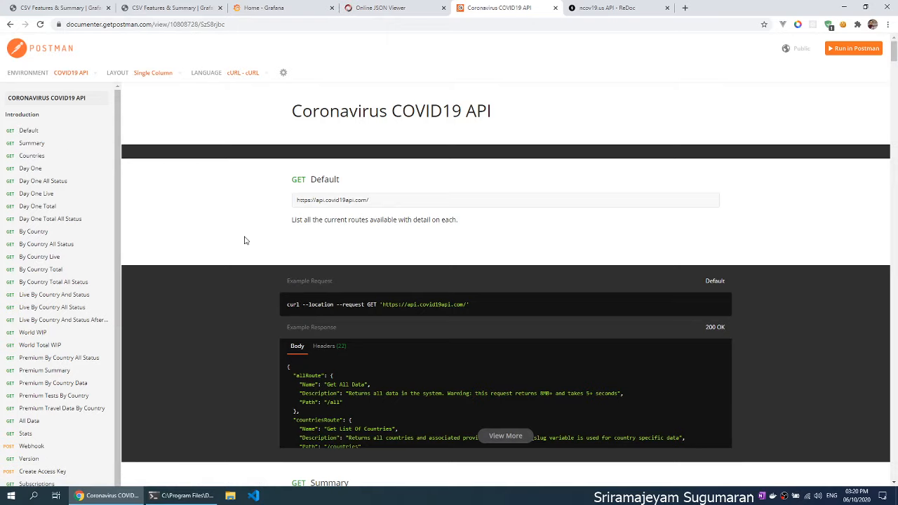
View the Summary endpoint in the Coronavirus COVID19 API documentation, and check the ncov19.us API reference.
scroll(245, 241, "down", 1)
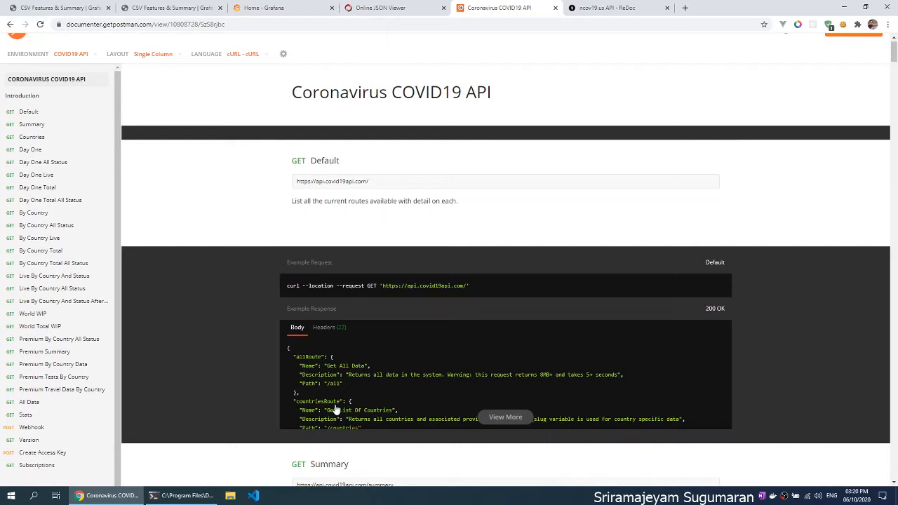
left_click(32, 124)
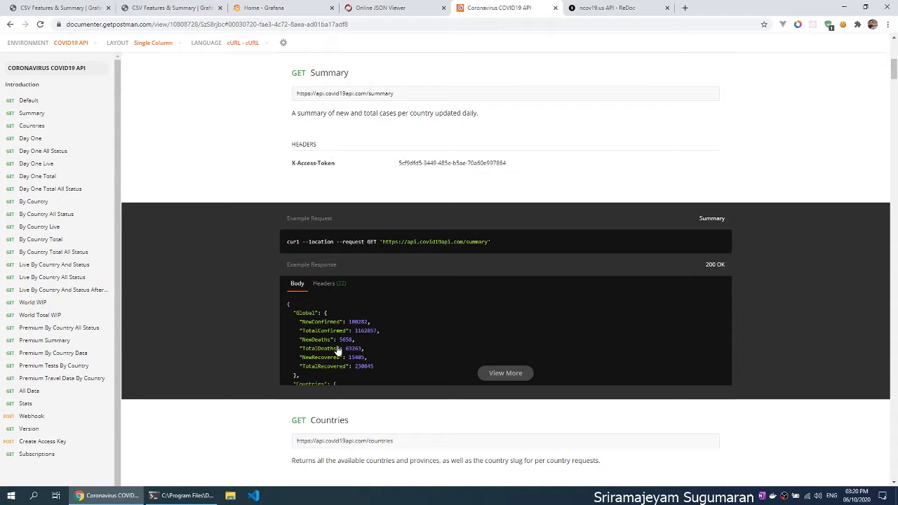
left_click(589, 6)
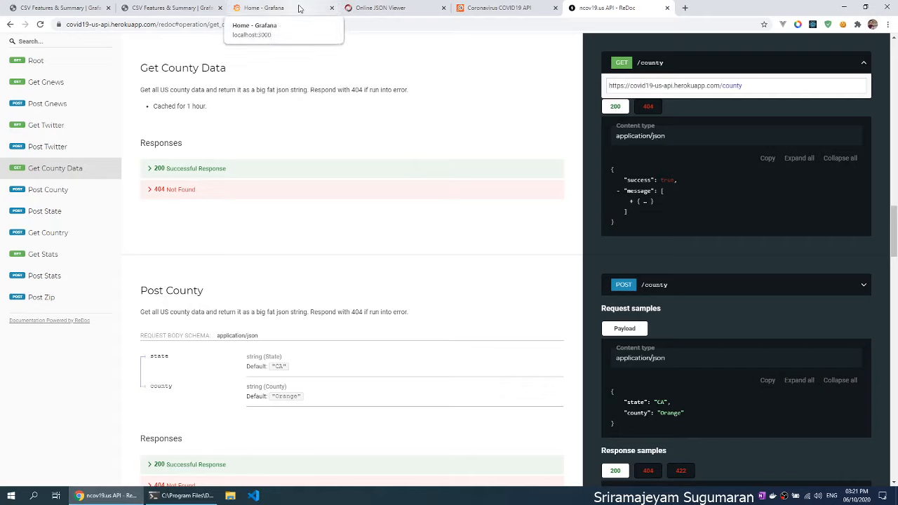
Switch to Grafana and add a new Infinity data source, searching the data source types for "Infi".
left_click(298, 8)
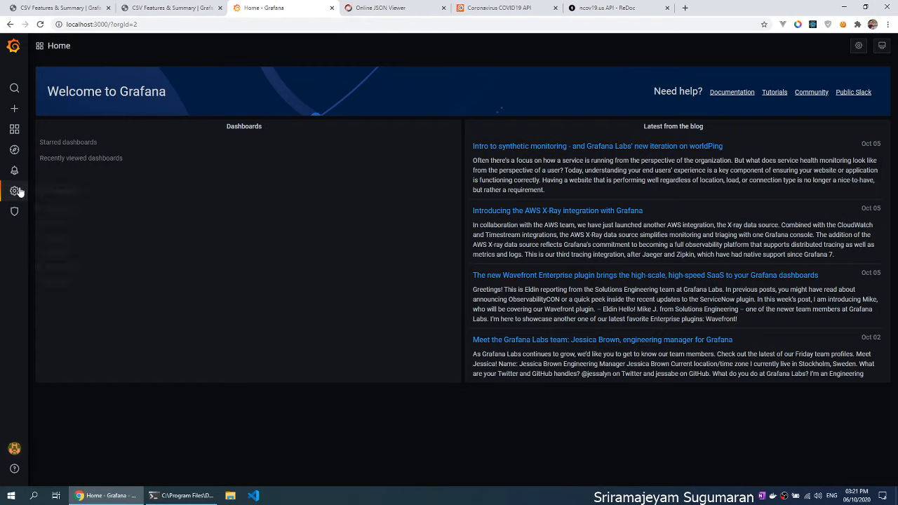
mouse_move(16, 193)
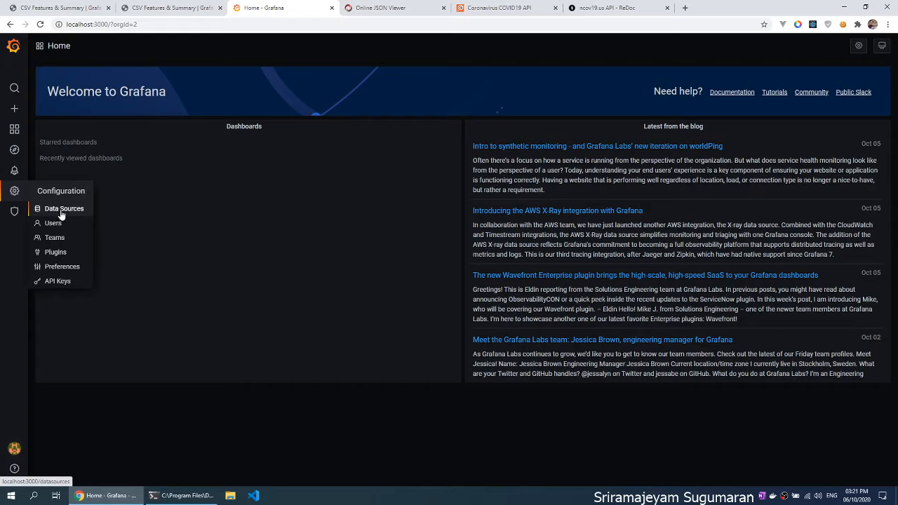
left_click(62, 209)
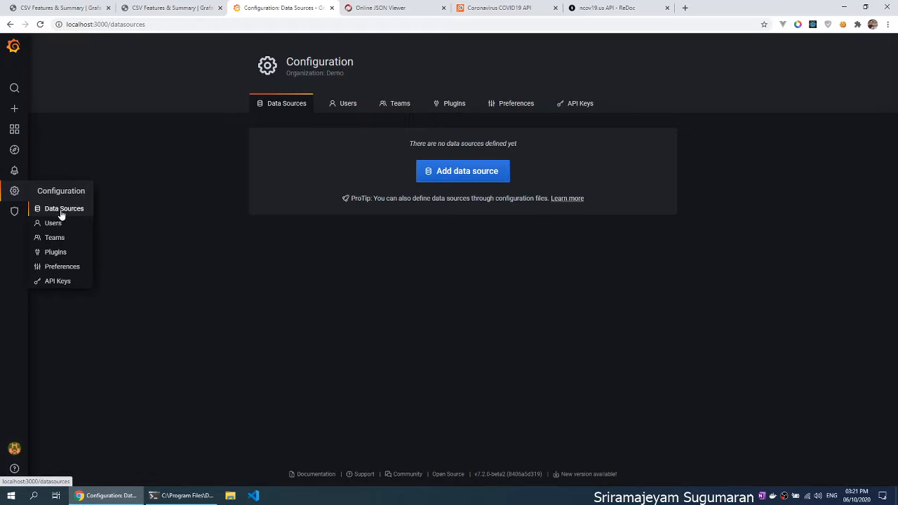
left_click(456, 173)
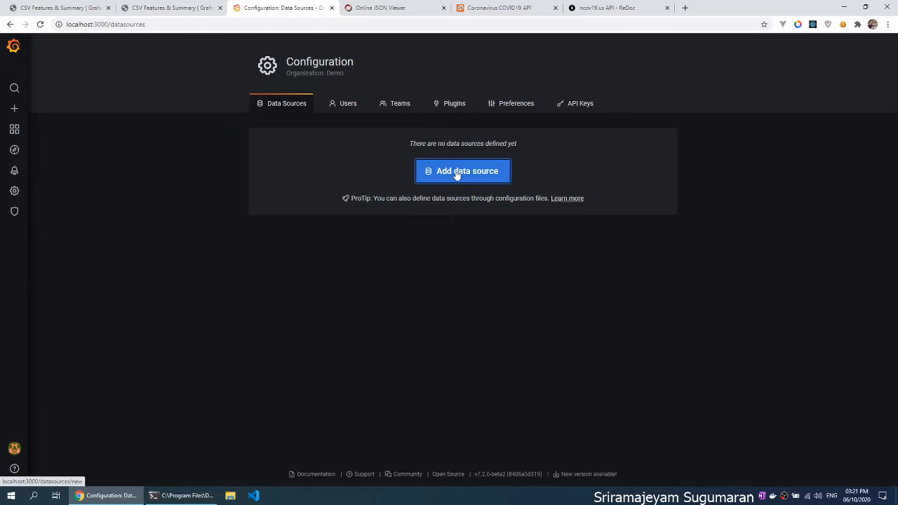
type("Inf")
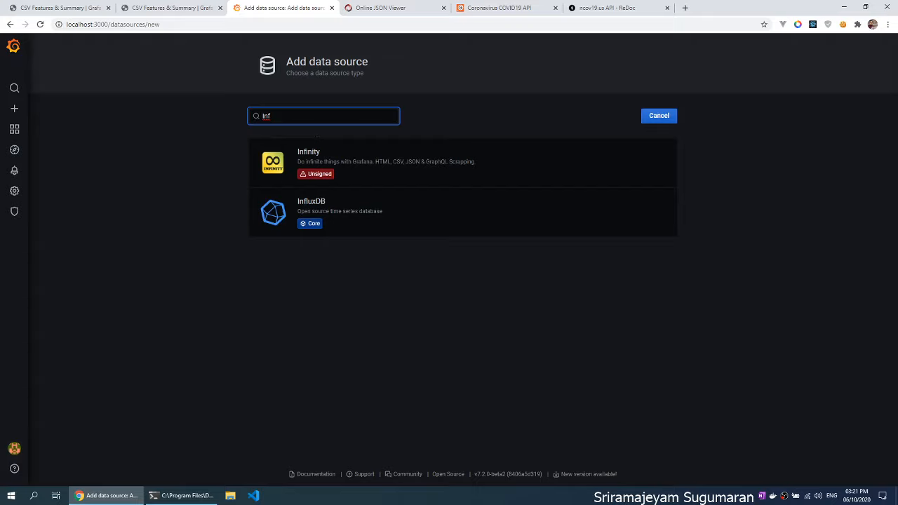
type("i")
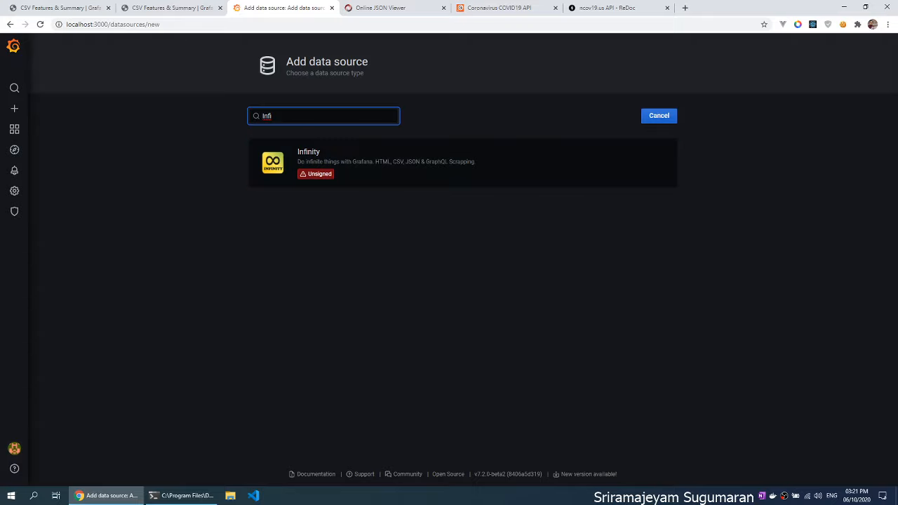
mouse_move(611, 186)
left_click(660, 170)
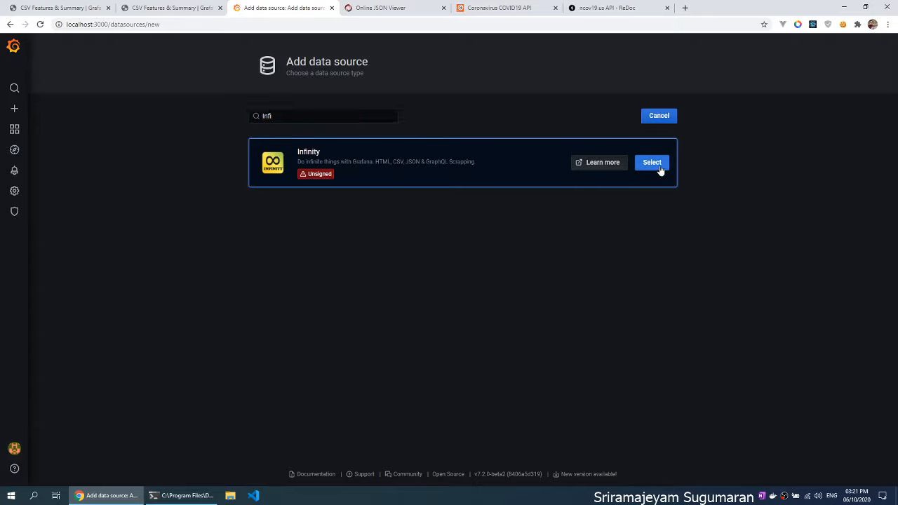
Name the data source Demo, turn off its Default setting, save and test it, and return to the home dashboard.
key("ctrl+a")
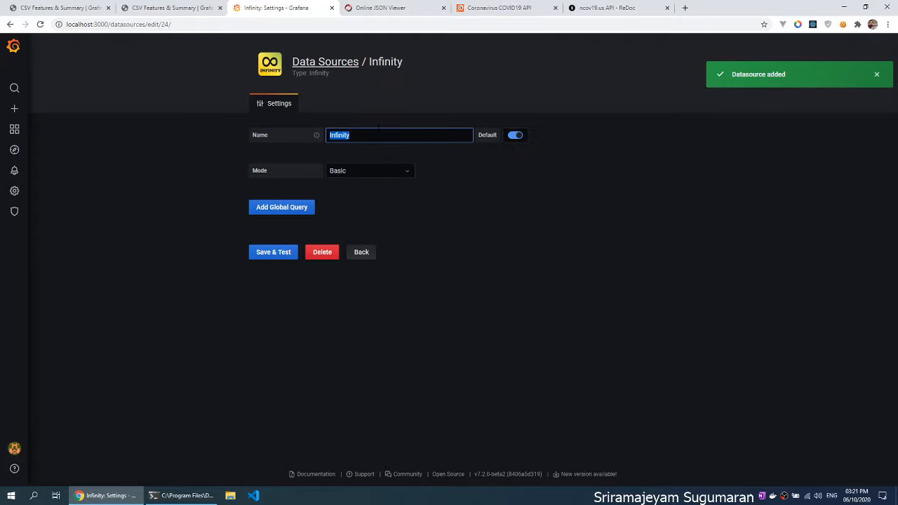
type("Demo")
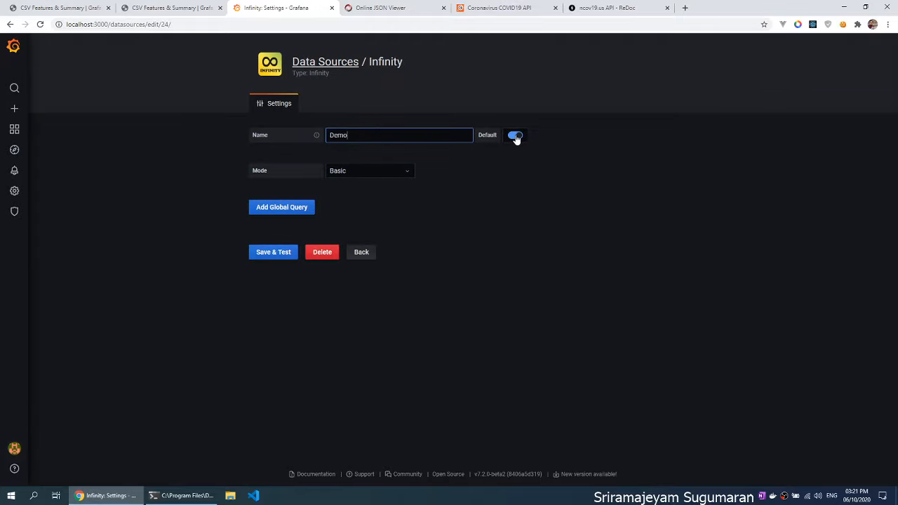
left_click(514, 135)
left_click(271, 255)
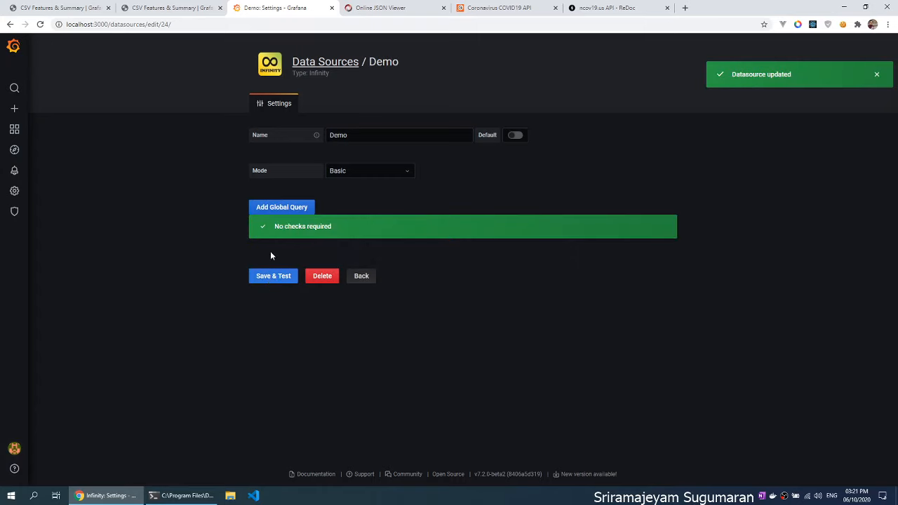
left_click_drag(284, 226, 306, 226)
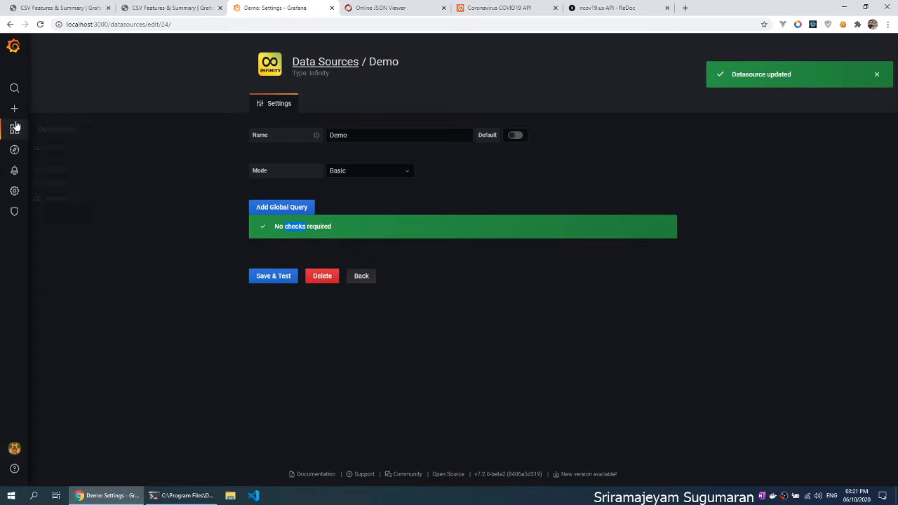
mouse_move(14, 129)
left_click(52, 148)
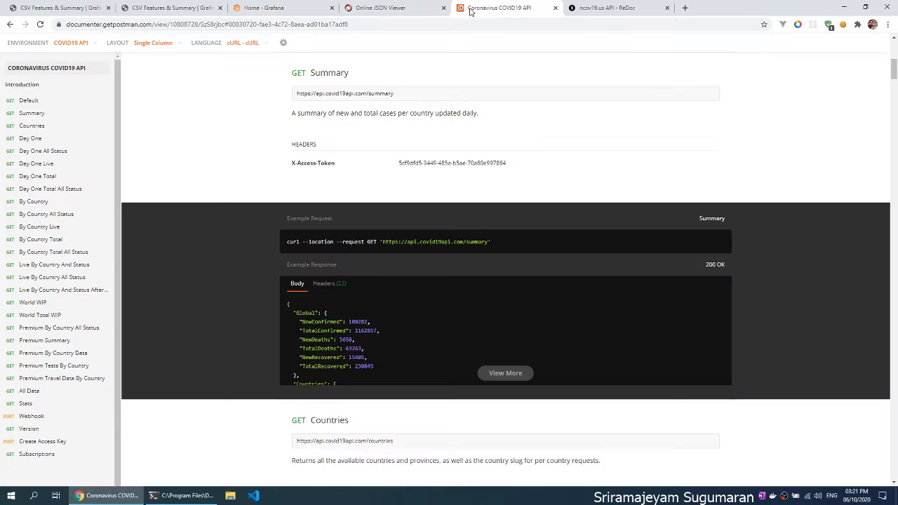
left_click(472, 11)
mouse_move(399, 246)
left_click_drag(381, 241, 483, 247)
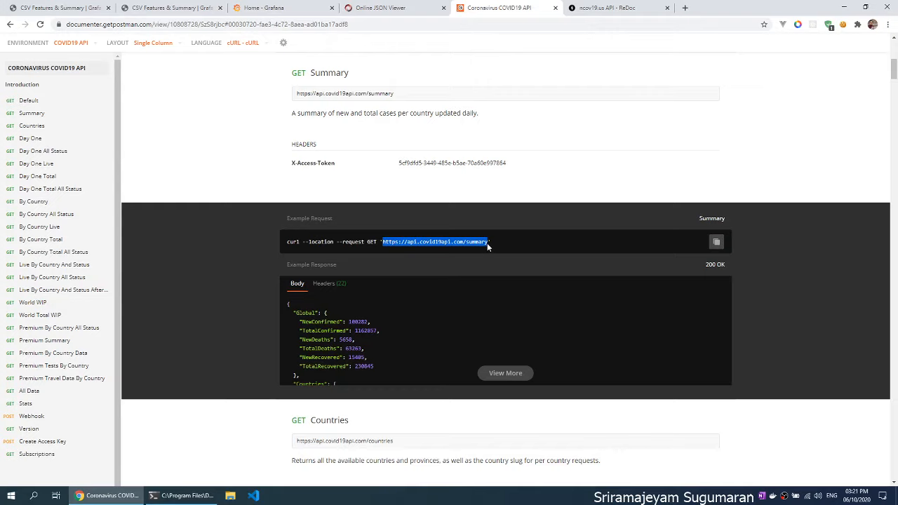
key("ctrl+c")
key("ctrl+t")
key("ctrl+v")
key("Return")
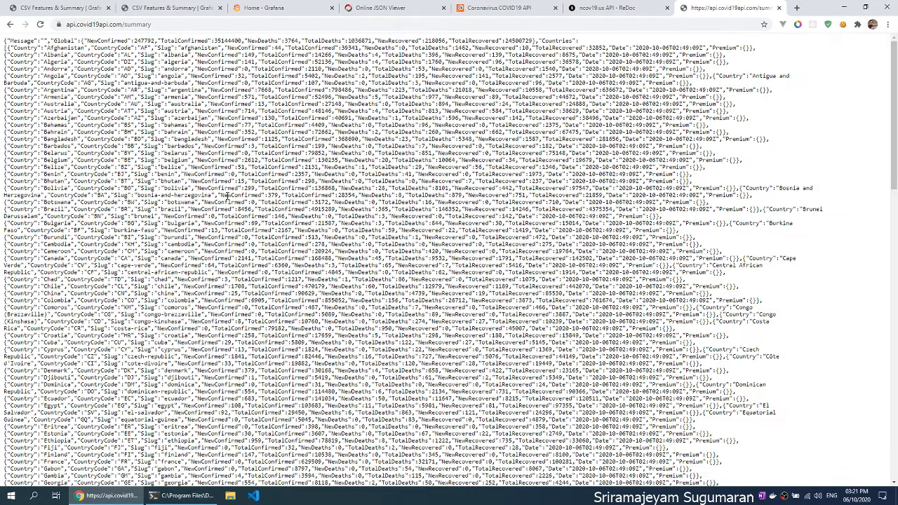
Copy the whole JSON response into Online JSON Viewer, format it, and examine the Countries array.
key("ctrl+a")
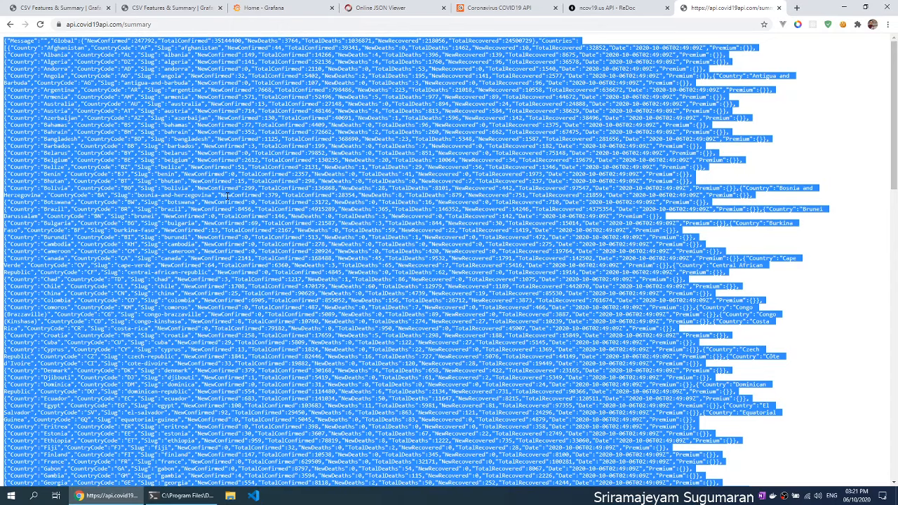
left_click(357, 7)
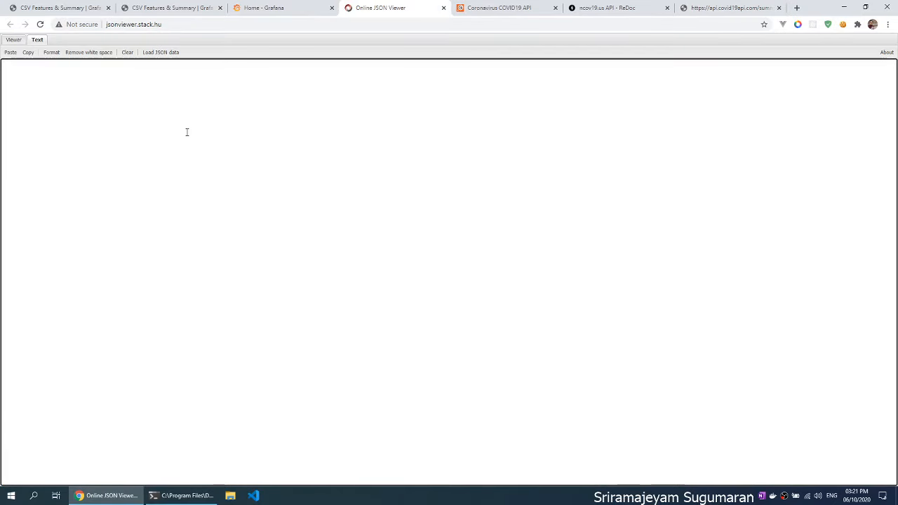
key("ctrl+v")
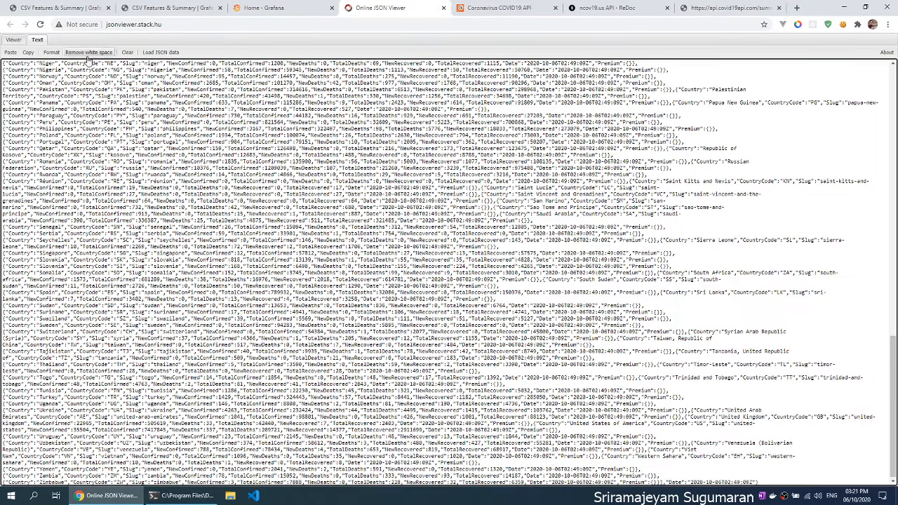
left_click(51, 53)
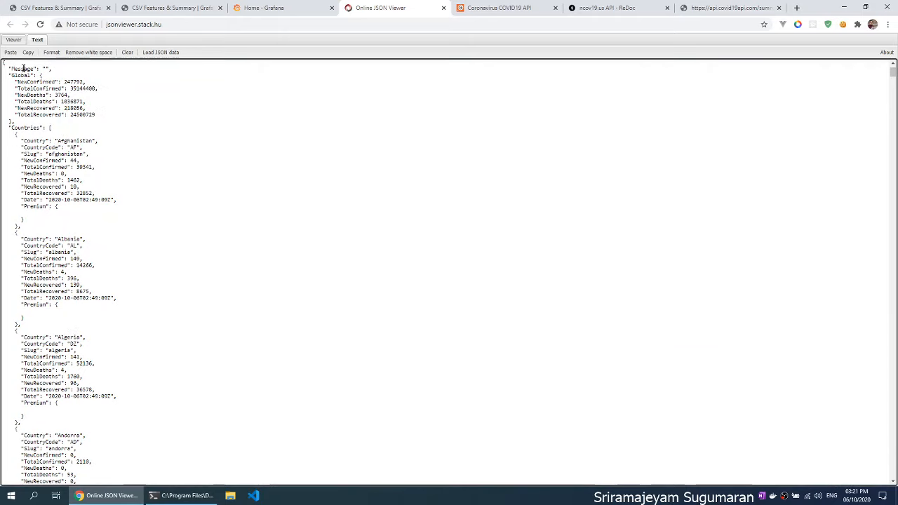
double_click(26, 127)
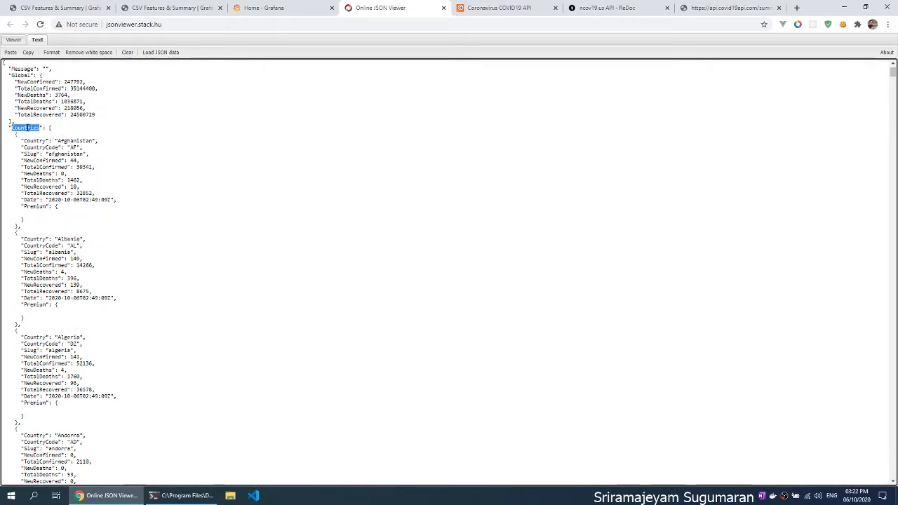
left_click(9, 133)
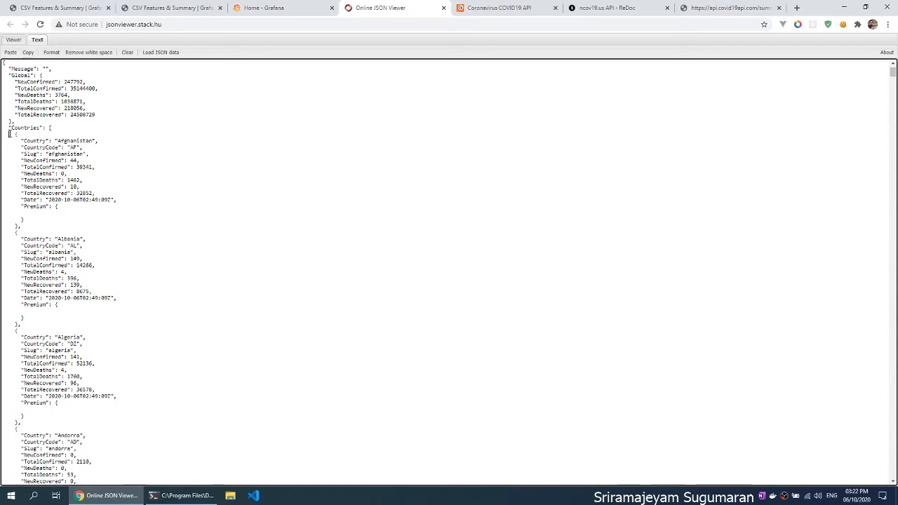
Switch back to Grafana, create a new dashboard and add a new panel to it.
left_click(278, 7)
mouse_move(15, 112)
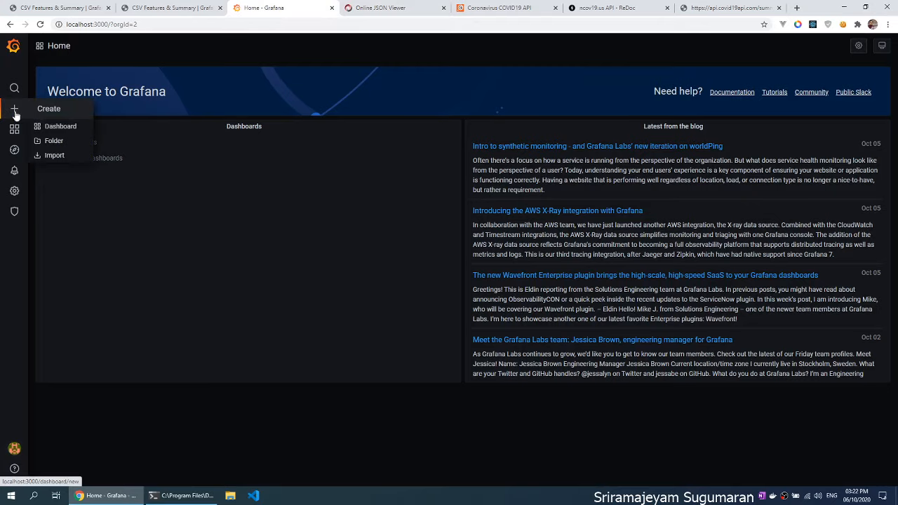
left_click(64, 130)
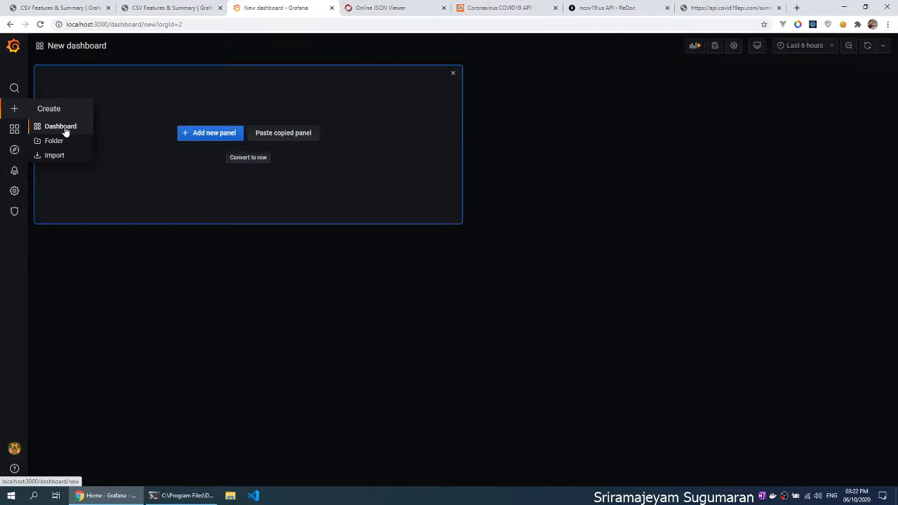
left_click(224, 136)
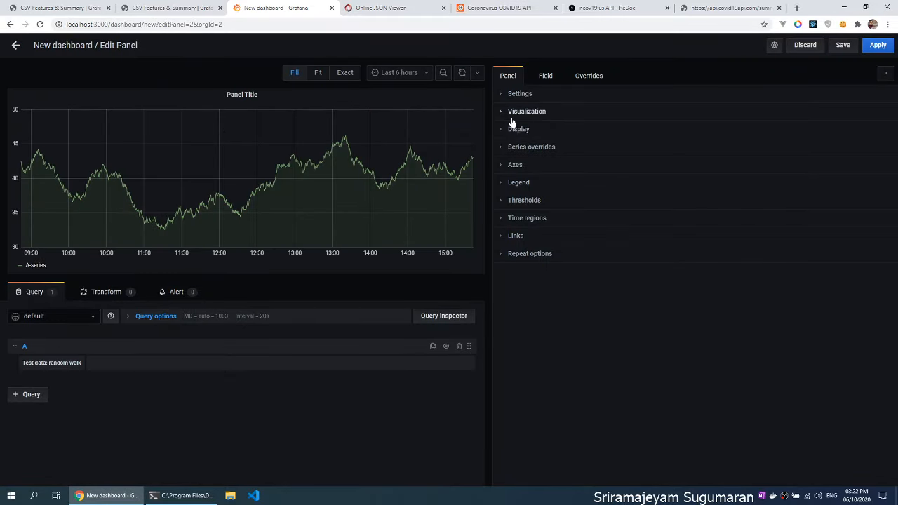
Change the panel's visualization to Table and widen the preview area.
left_click(516, 119)
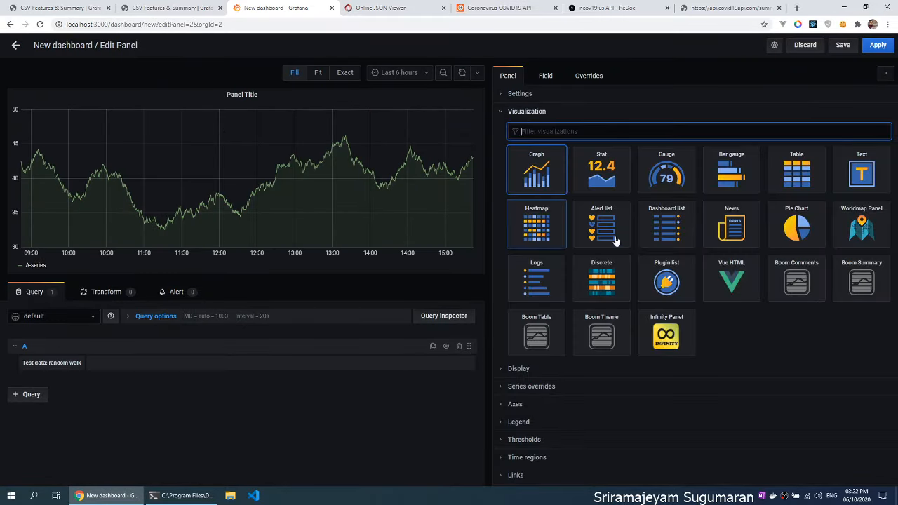
left_click(811, 190)
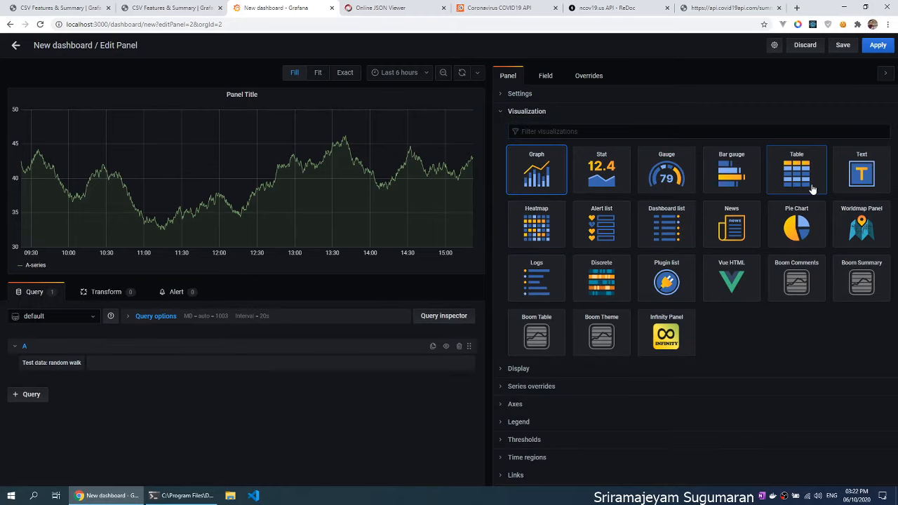
left_click(509, 113)
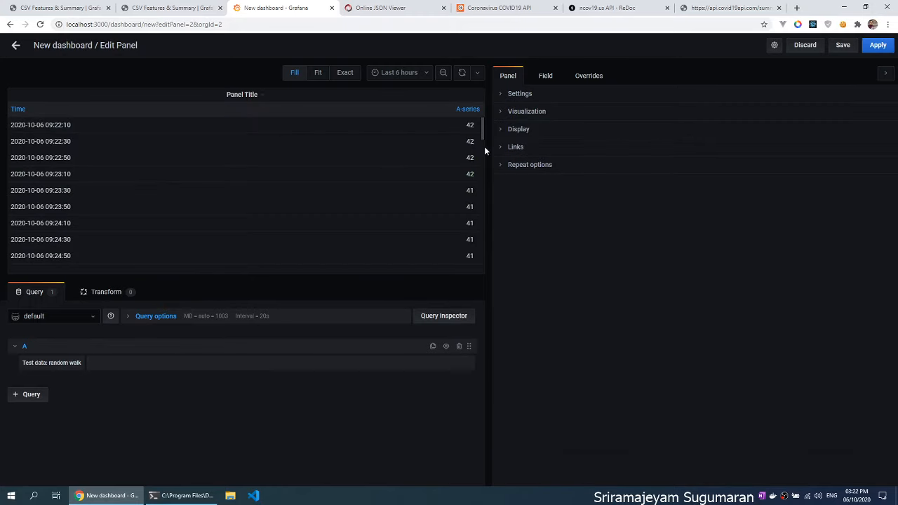
left_click_drag(492, 145, 529, 146)
Use the Demo data source for the panel and set query A's type to JSON.
left_click(73, 313)
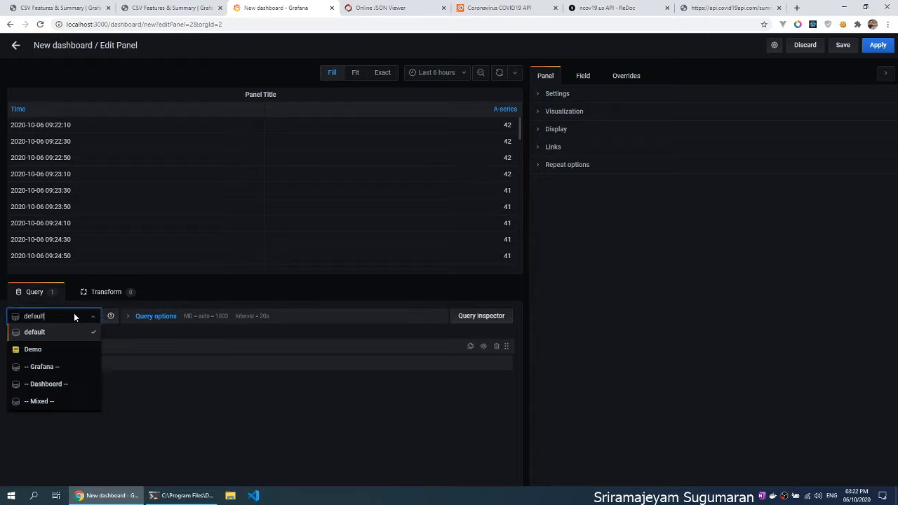
left_click(59, 350)
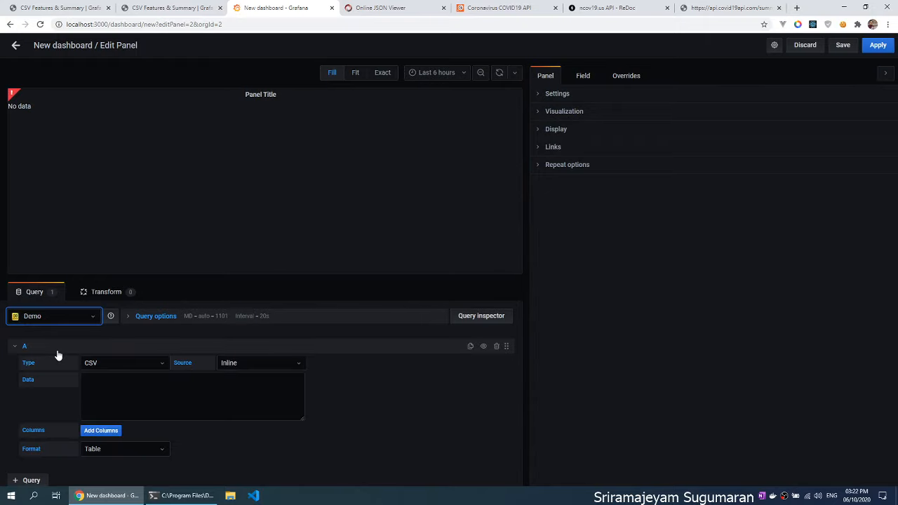
left_click(116, 363)
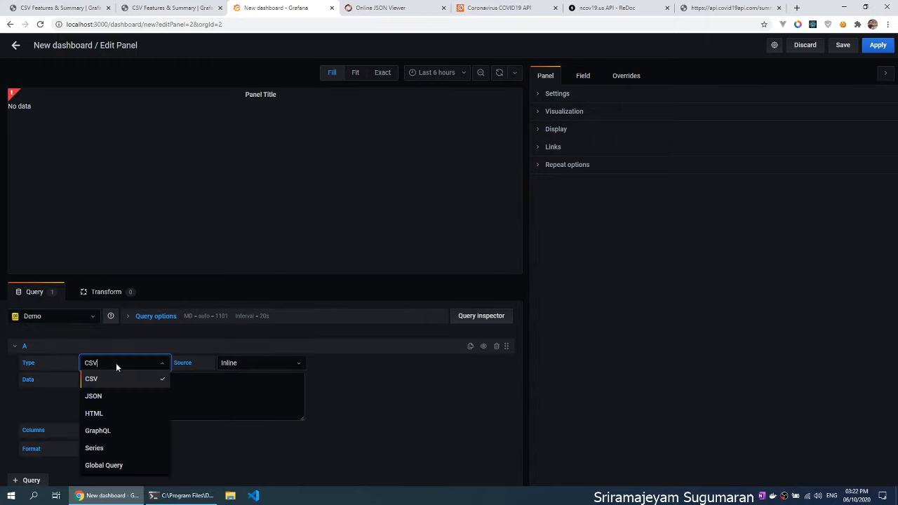
left_click(94, 397)
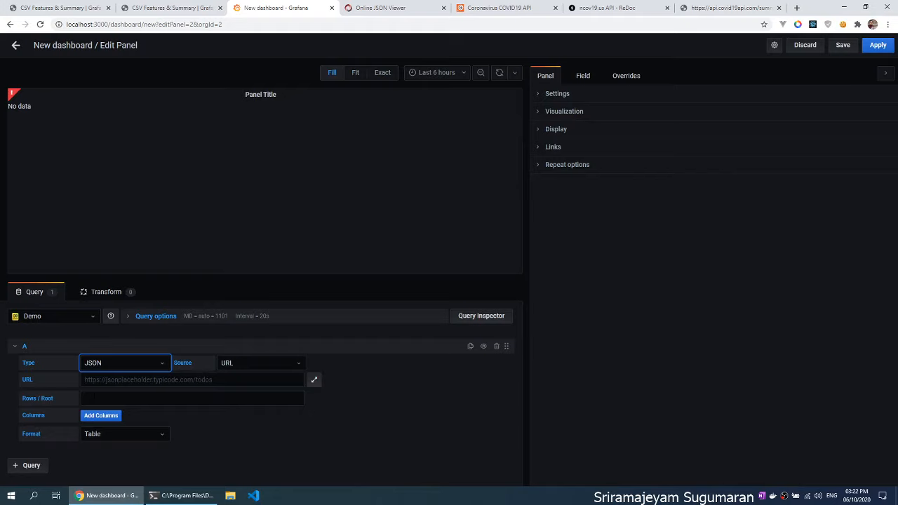
left_click(127, 379)
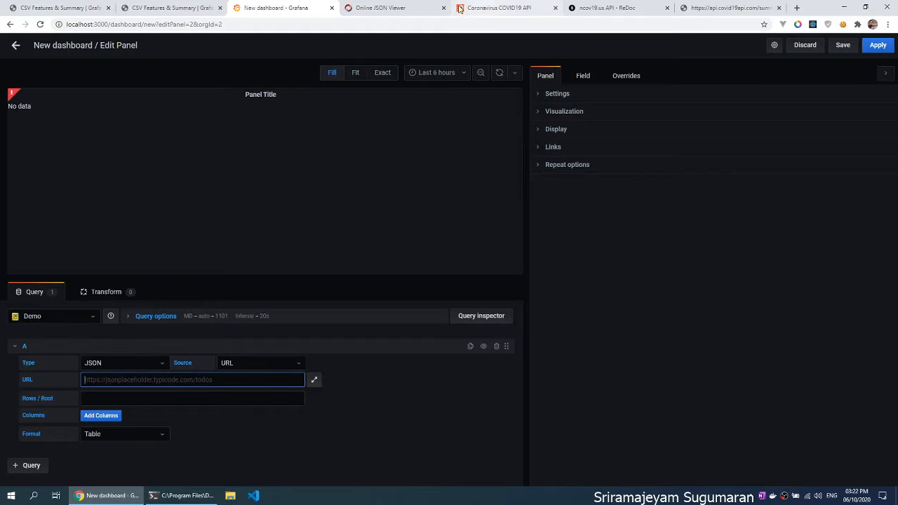
left_click(708, 6)
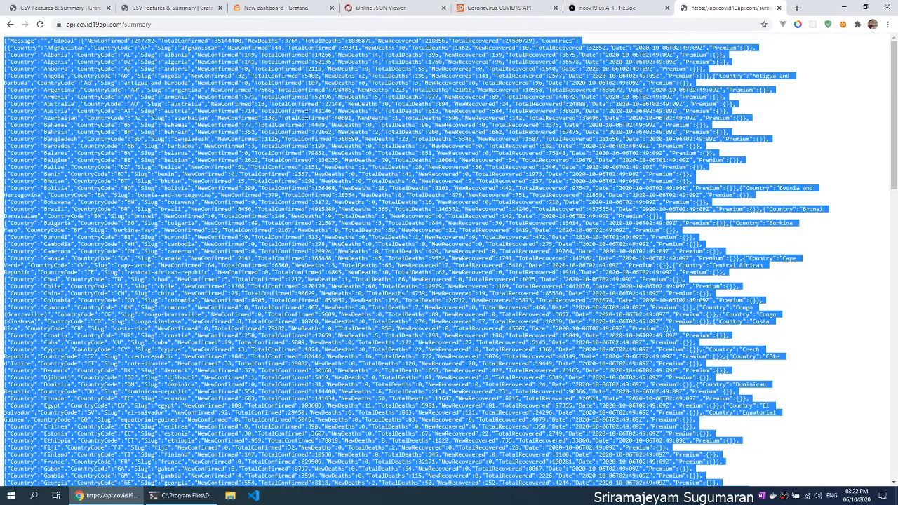
left_click(306, 115)
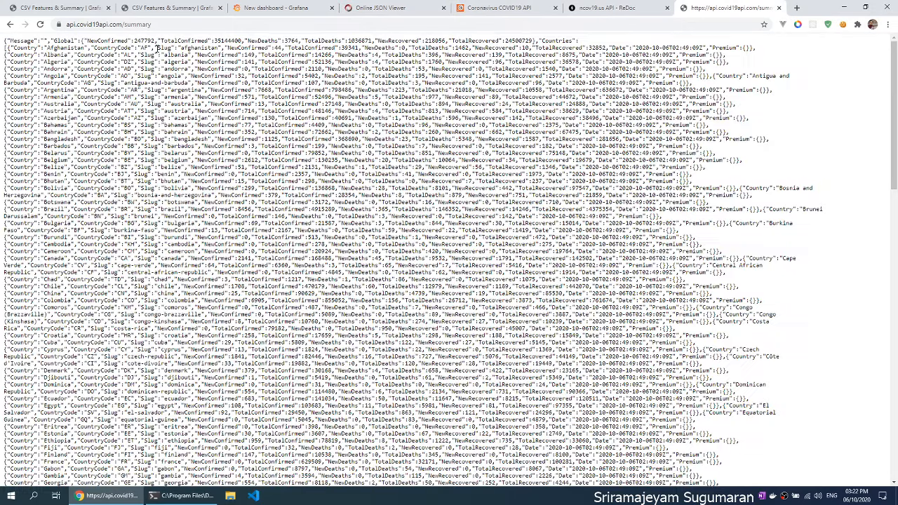
left_click(142, 24)
key("ctrl+c")
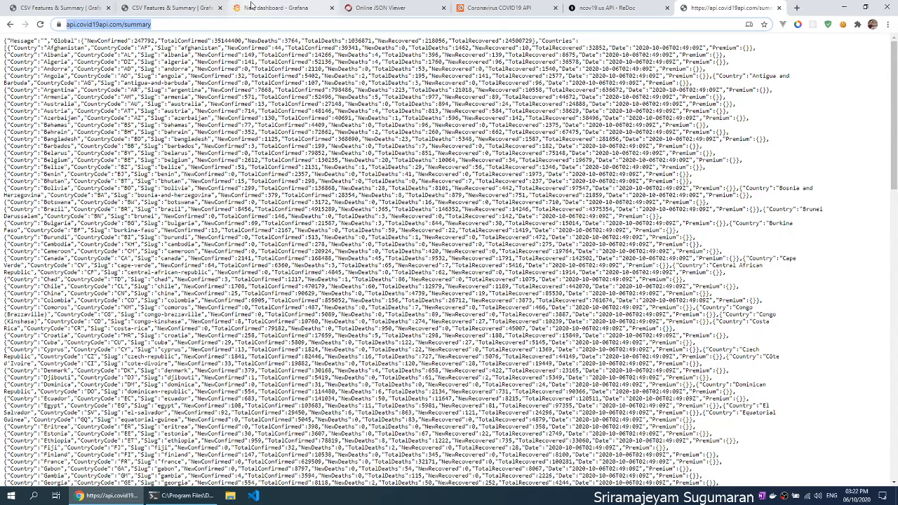
left_click(239, 7)
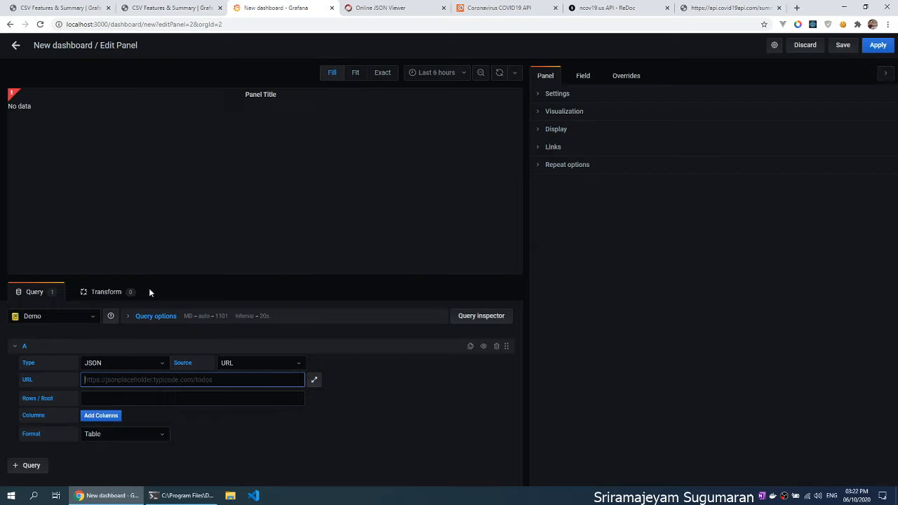
key("ctrl+v")
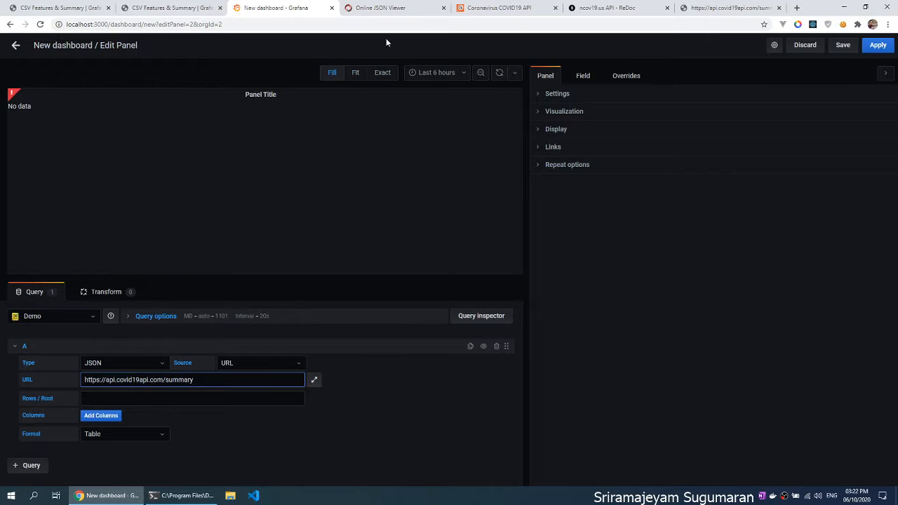
Copy the key name Countries from Online JSON Viewer and paste it as query A's Rows / Root value in Grafana.
left_click(375, 8)
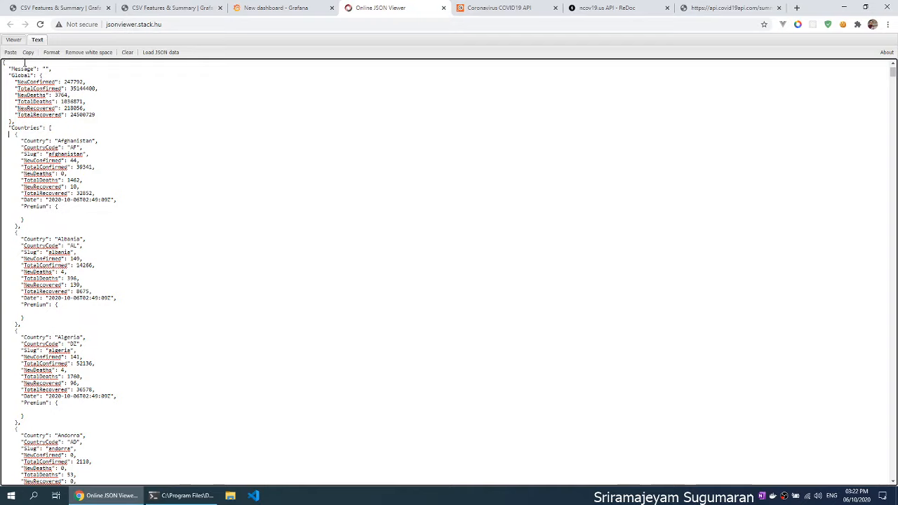
double_click(27, 127)
key("ctrl+c")
left_click(286, 8)
left_click(168, 397)
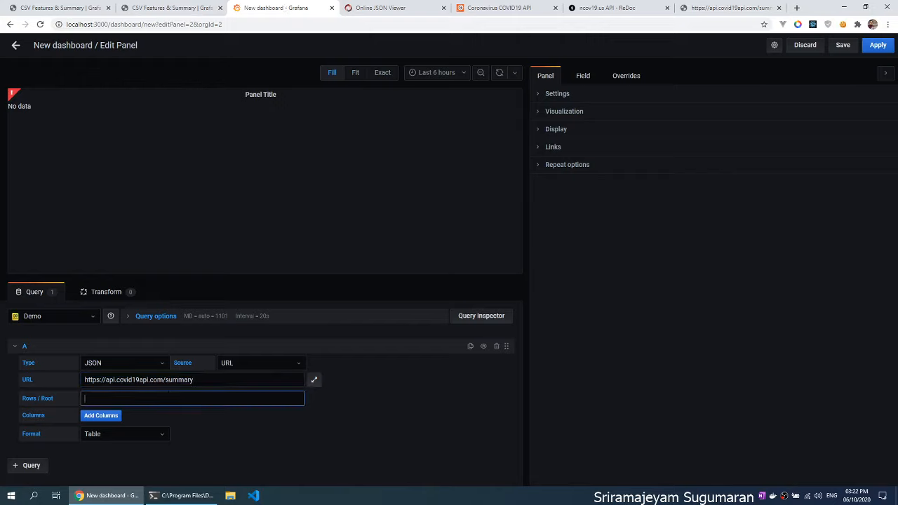
key("ctrl+v")
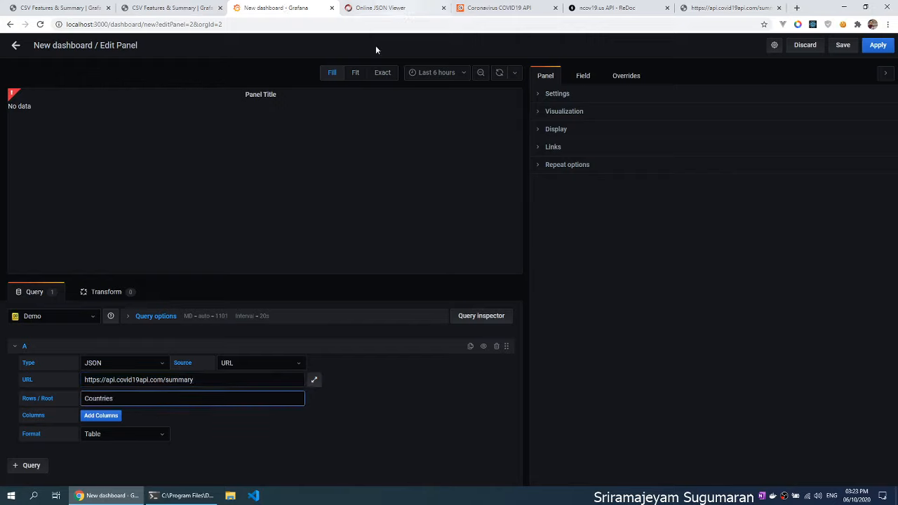
Add a first column to query A and title it "Country name".
left_click(115, 418)
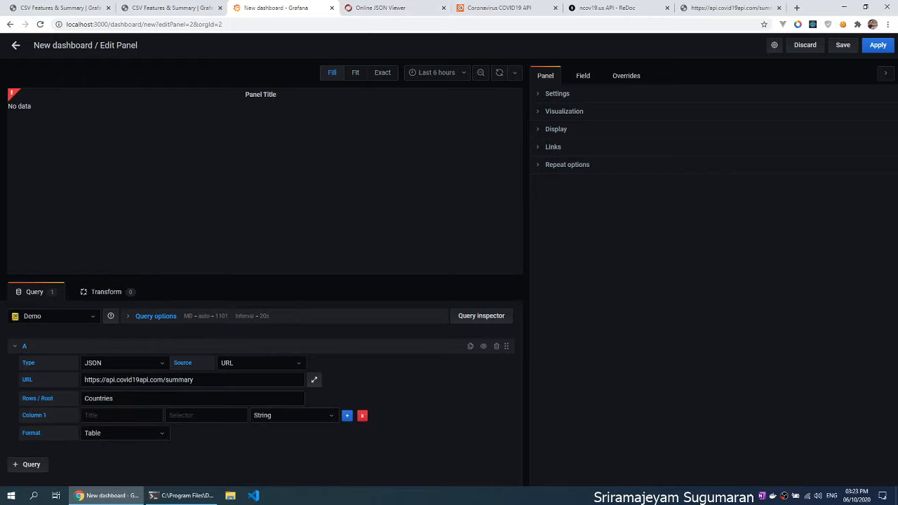
left_click(115, 416)
type("Country name")
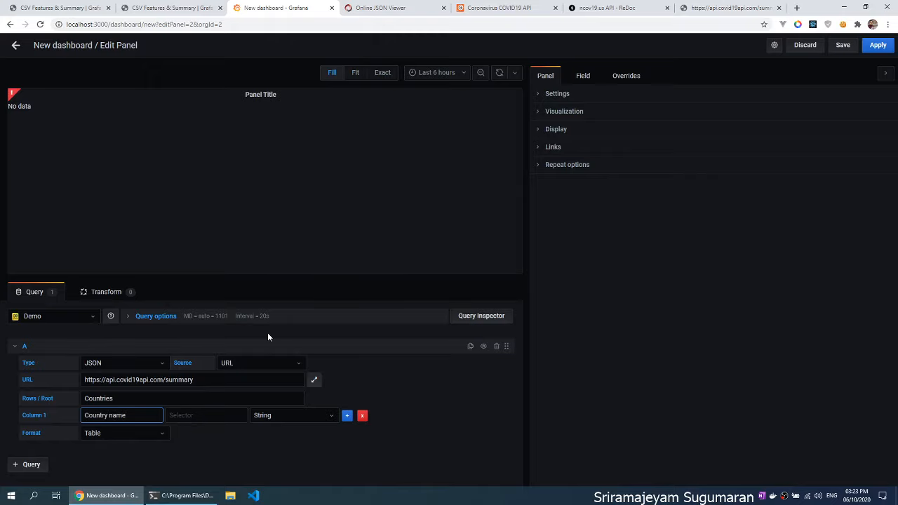
Copy the Country key from Online JSON Viewer as the first column's selector, keep its type as String, and refresh the panel.
left_click(382, 8)
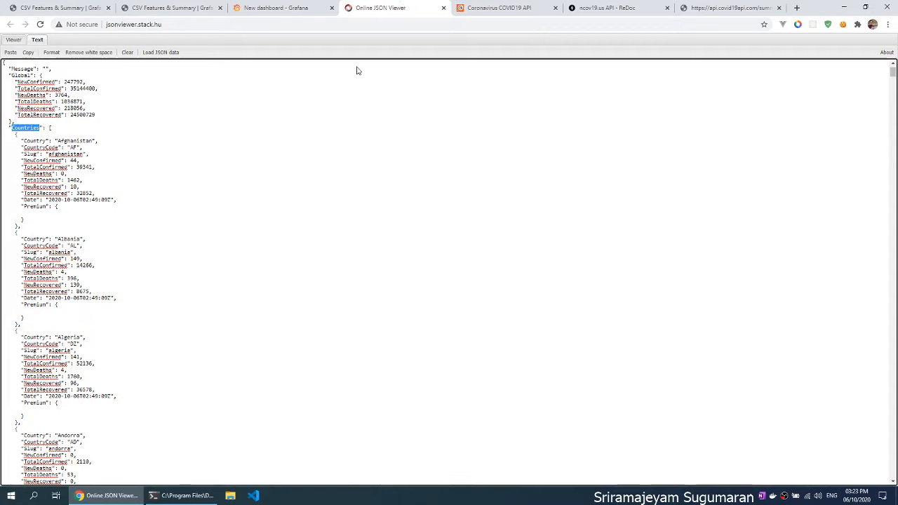
left_click(83, 147)
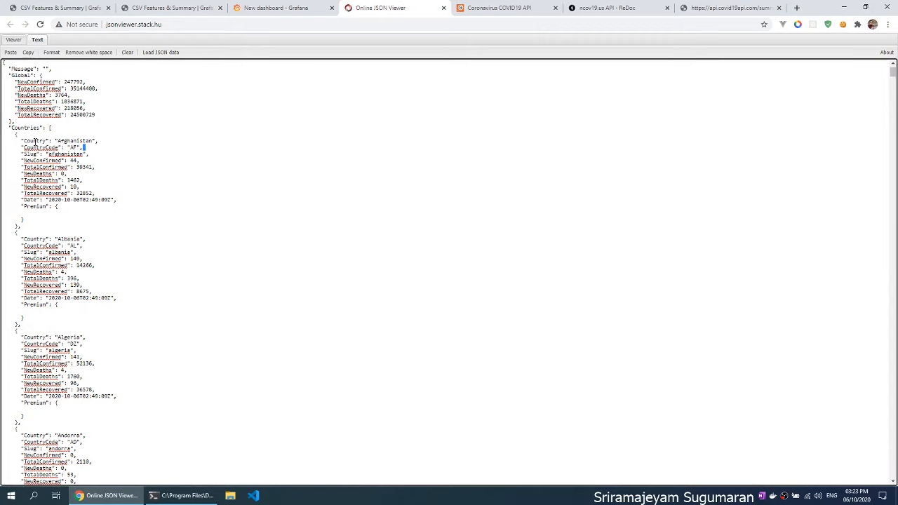
double_click(35, 141)
key("ctrl+c")
left_click(279, 8)
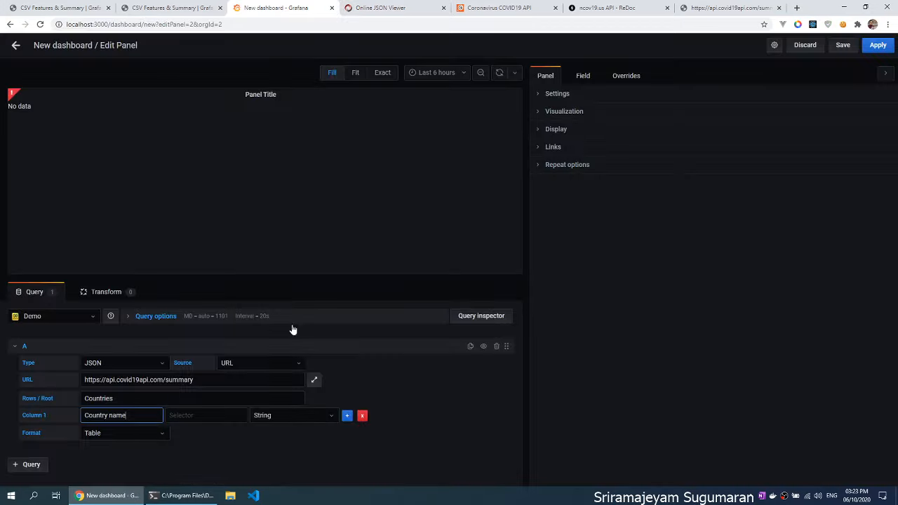
key("Tab")
key("ctrl+v")
left_click(295, 418)
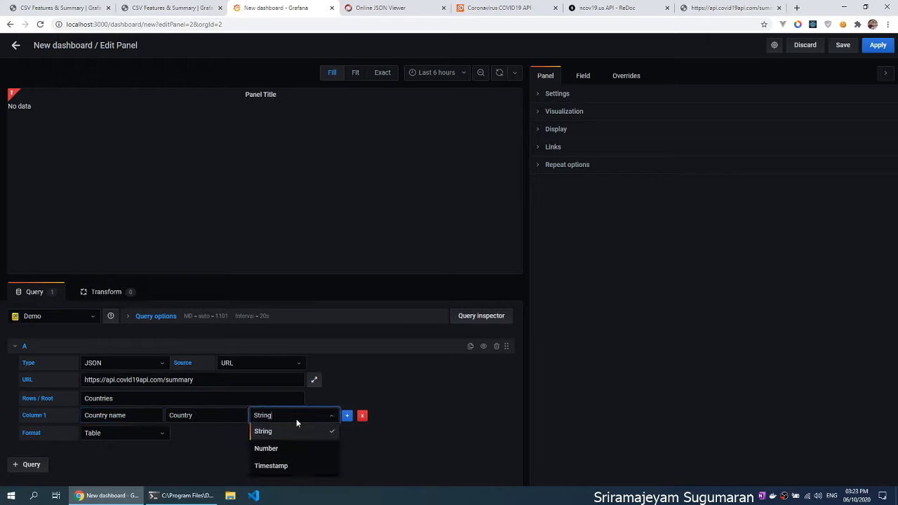
left_click(398, 401)
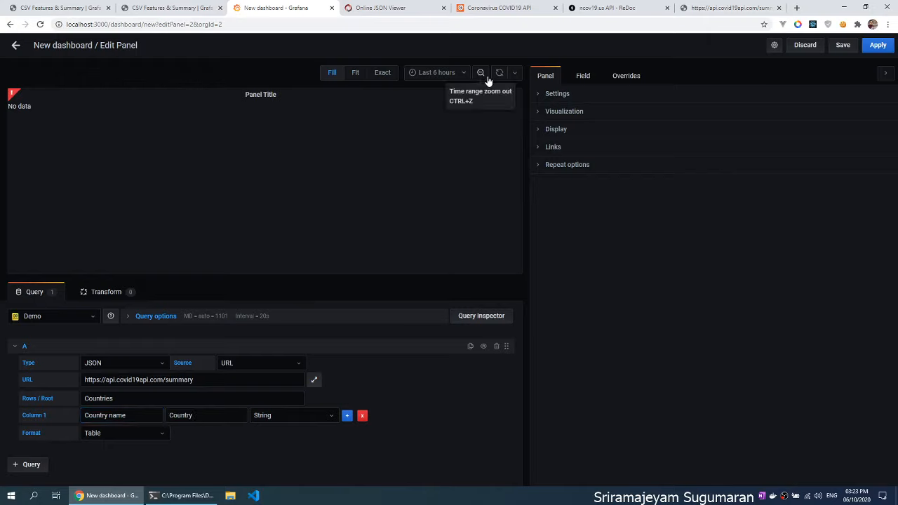
left_click(500, 74)
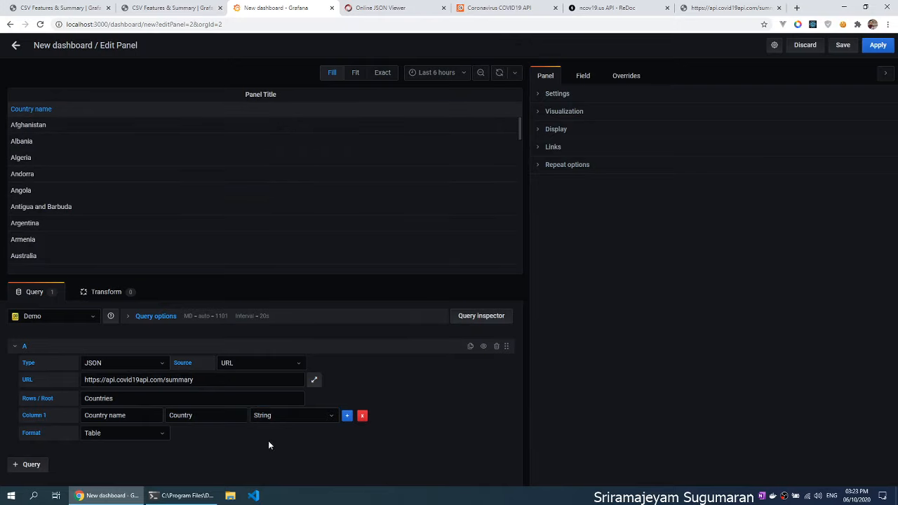
Pick out the TotalConfirmed key of the first country entry in Online JSON Viewer and switch back to Grafana.
left_click(396, 7)
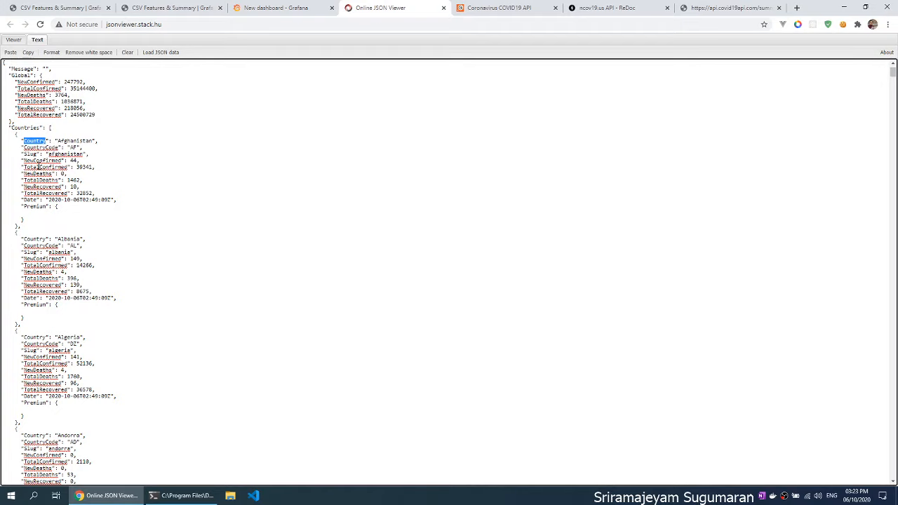
left_click_drag(23, 167, 42, 192)
triple_click(40, 193)
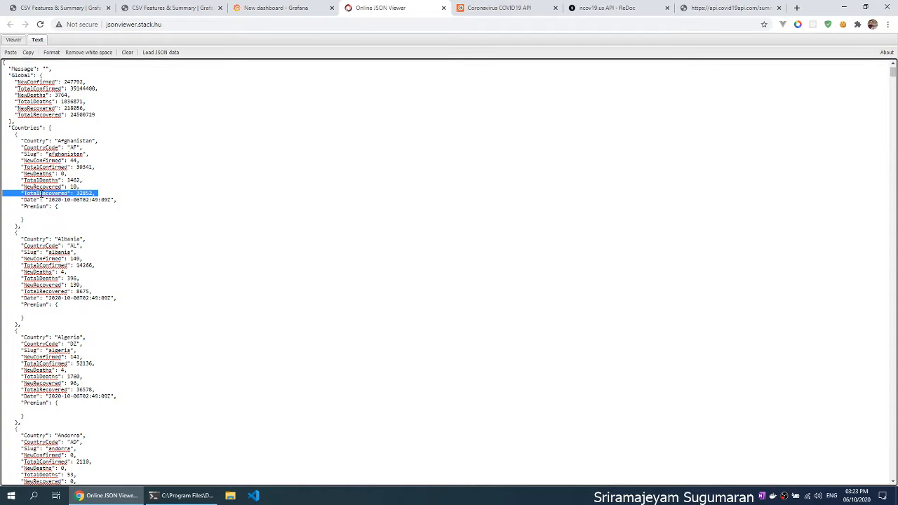
double_click(45, 167)
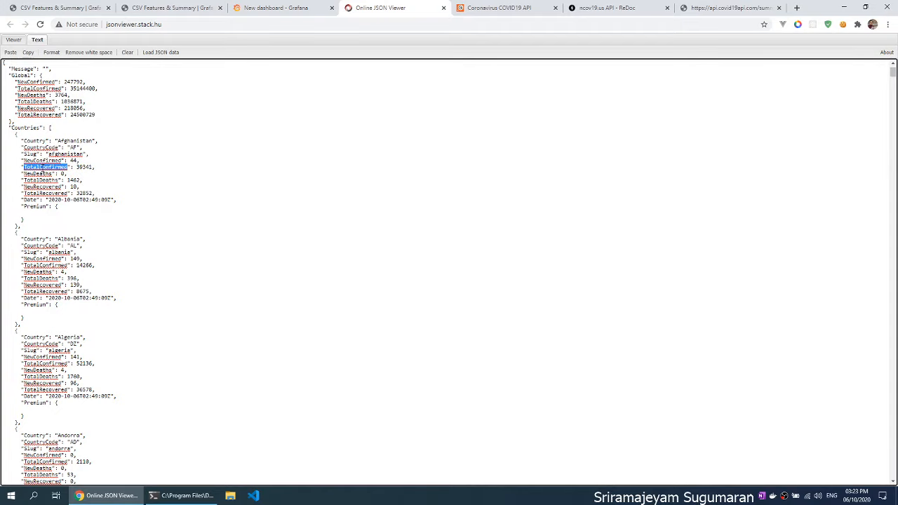
left_click(284, 8)
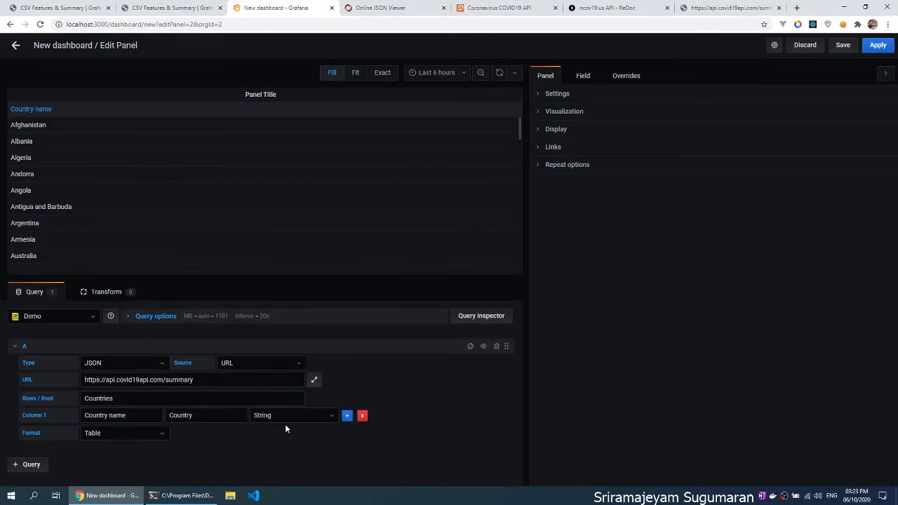
Add a second column to query A titled "Total Confirmed Cases" with the selector TotalConfirmed.
left_click(347, 415)
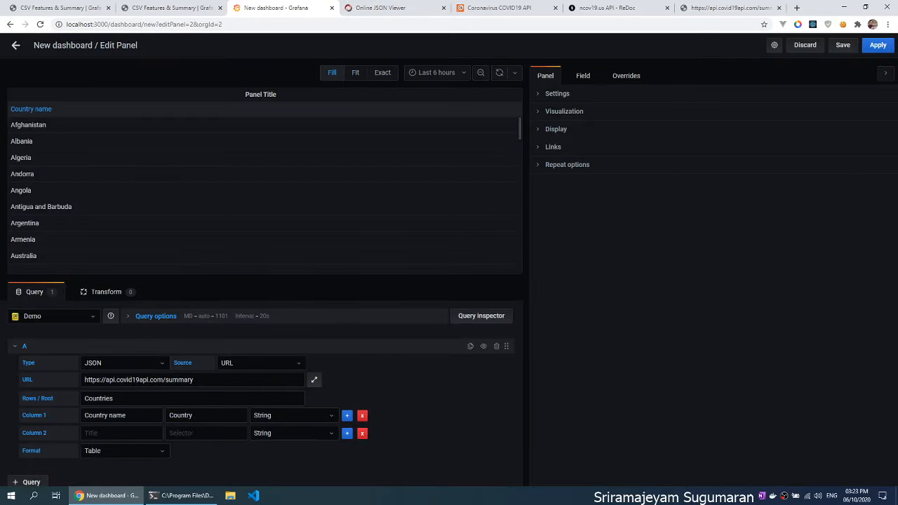
left_click(115, 433)
type("Total Confim")
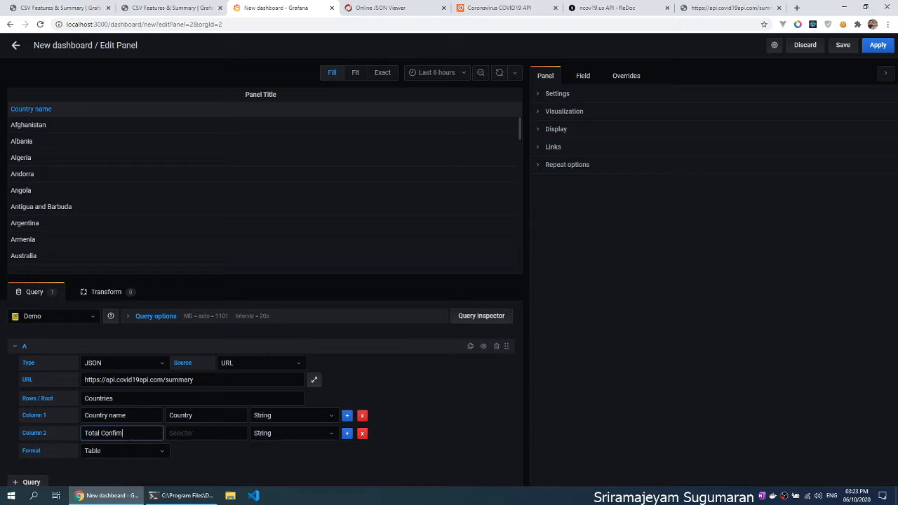
key("BackSpace")
key("BackSpace")
type("irmed Cases")
key("Tab")
type("TotalConfirmed")
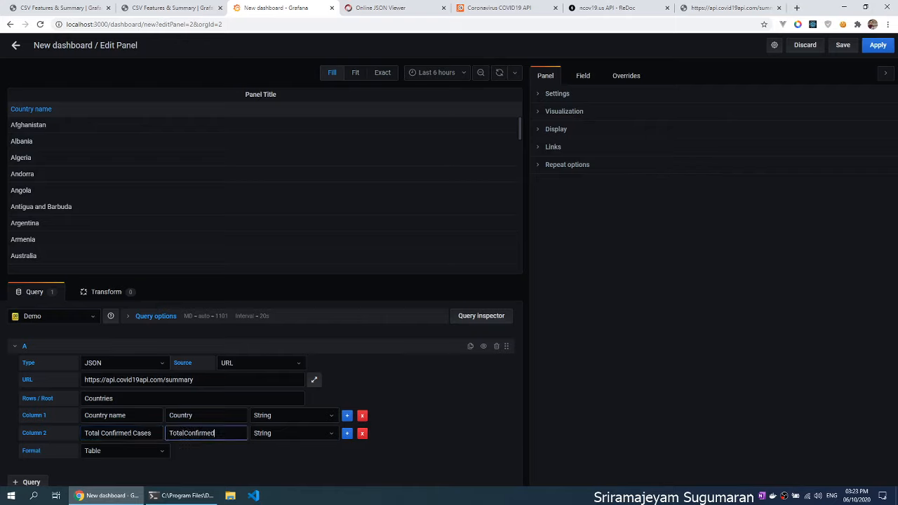
Set the Total Confirmed Cases column's type to Number and refresh the panel.
left_click(293, 433)
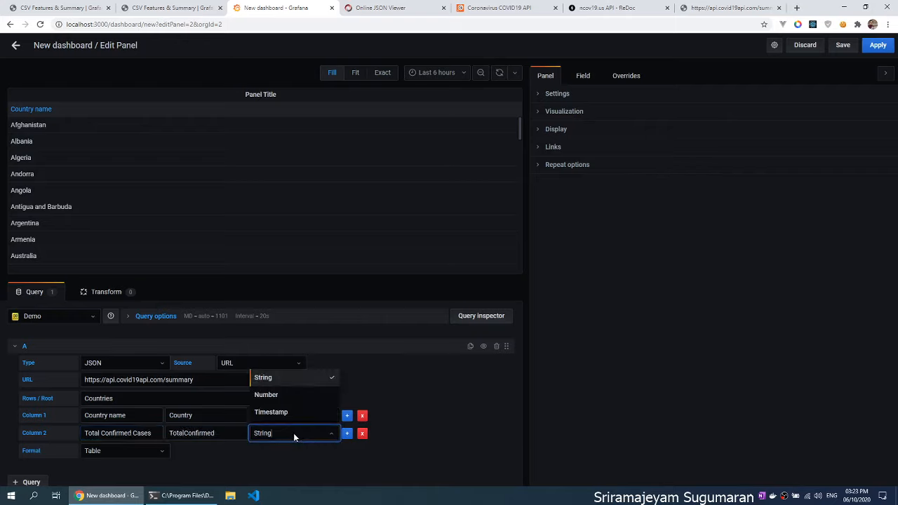
left_click(293, 394)
left_click(498, 72)
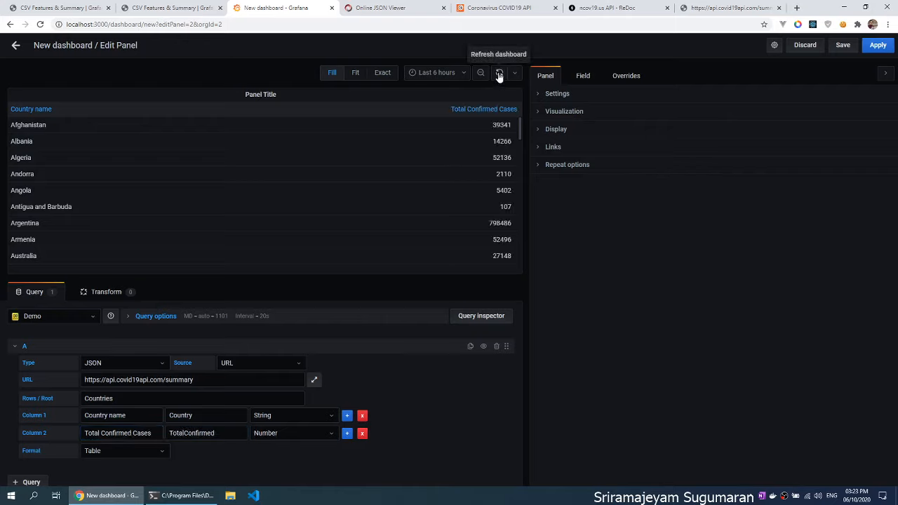
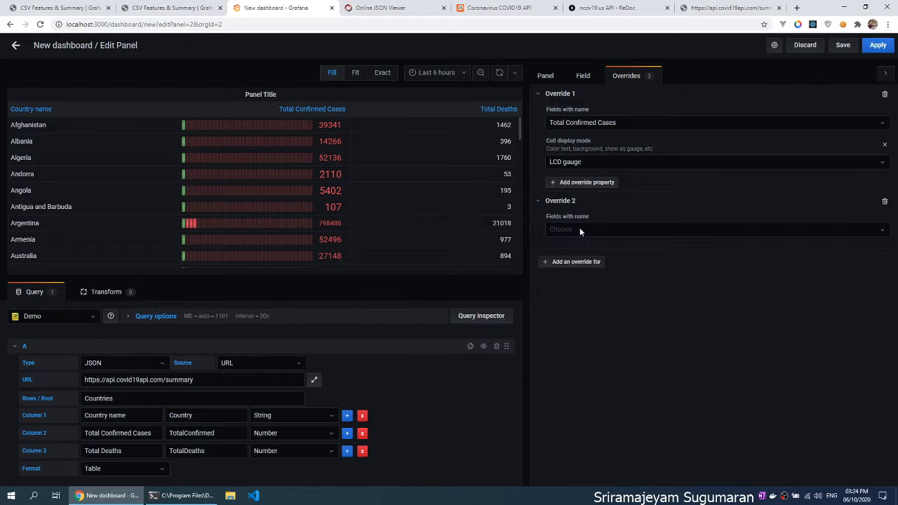
Target the Total Deaths field with the second override and set its cell display mode to Gradient gauge.
left_click(591, 229)
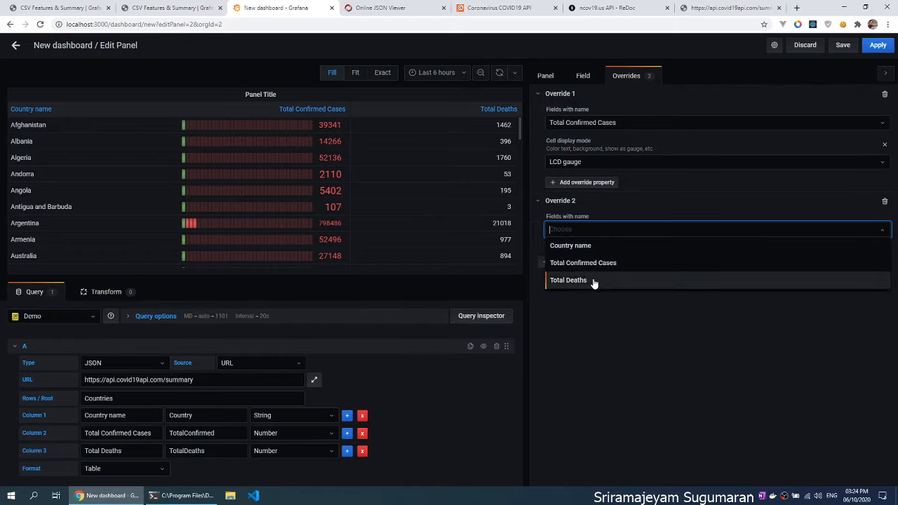
left_click(592, 281)
left_click(592, 251)
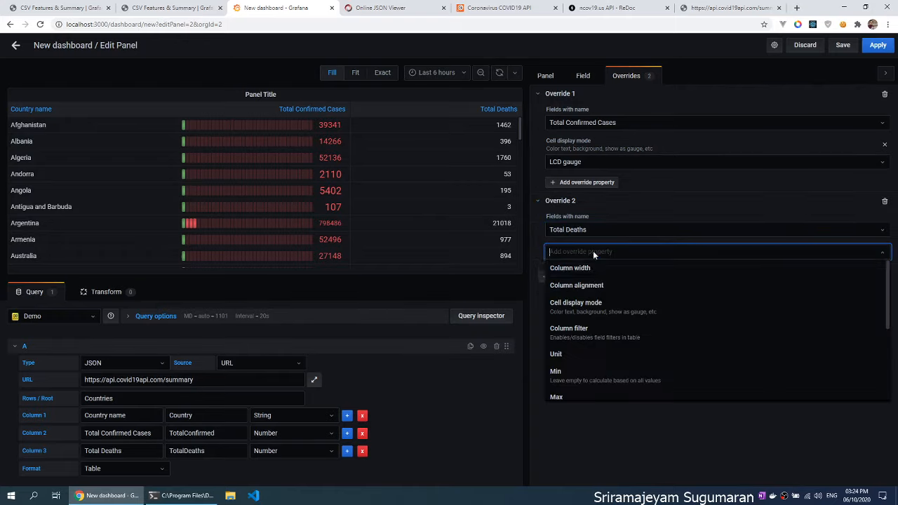
left_click(596, 313)
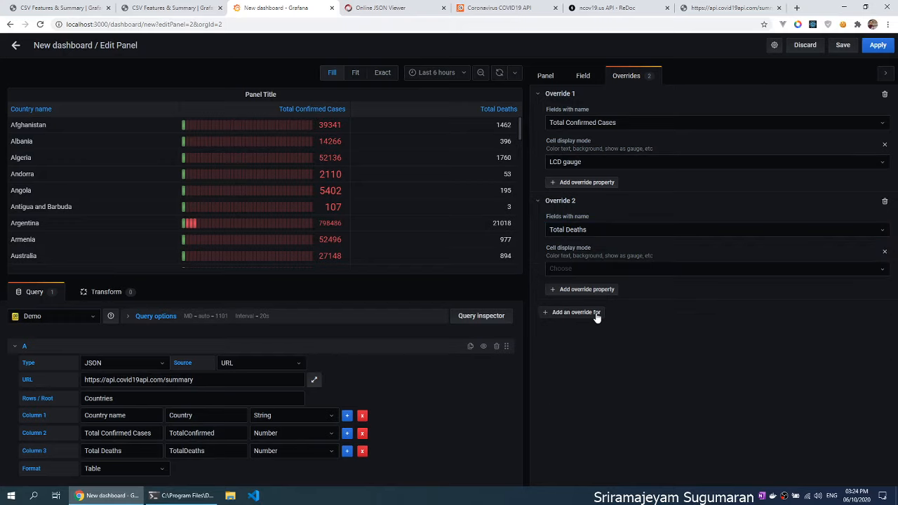
left_click(603, 268)
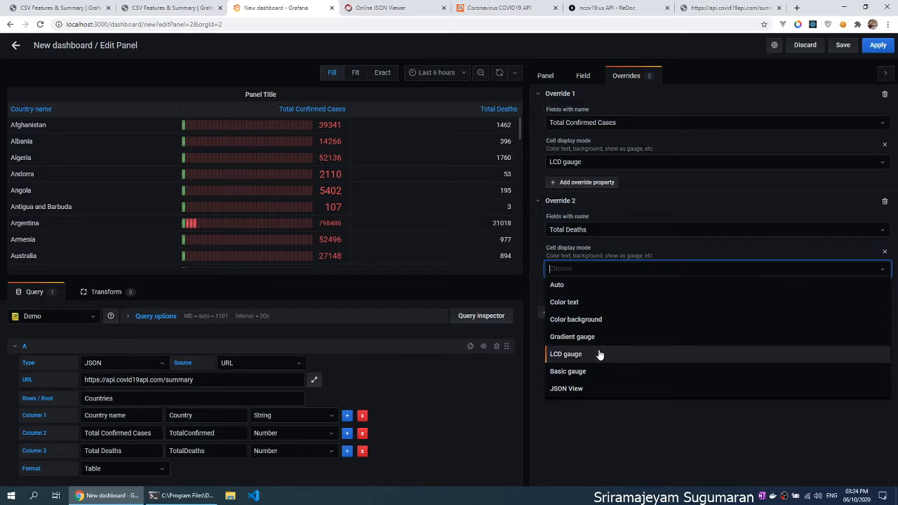
left_click(600, 355)
left_click(607, 271)
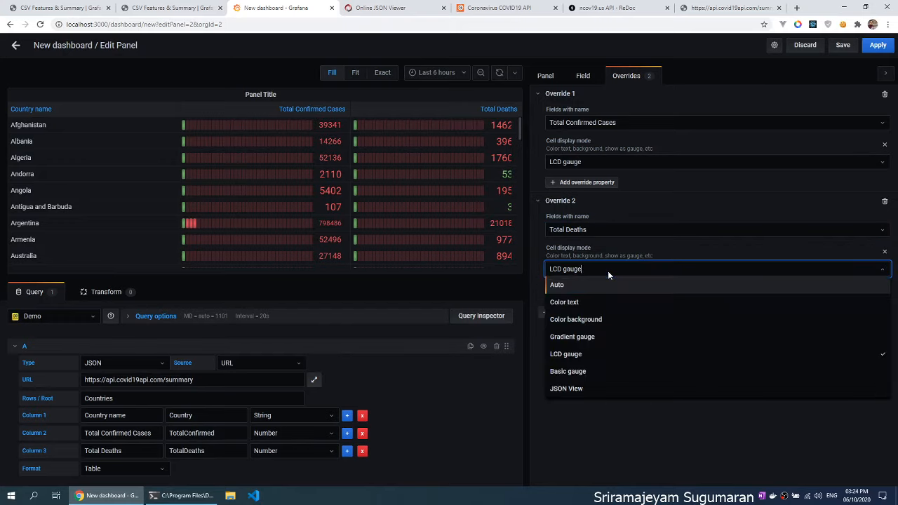
left_click(601, 339)
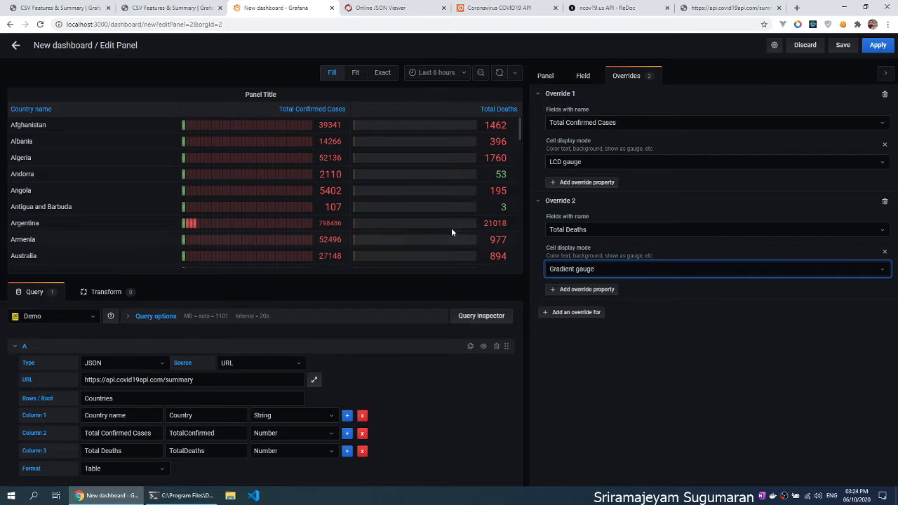
Sort the table in descending order by Total Confirmed Cases and then by Total Deaths instead.
left_click(309, 110)
left_click(309, 110)
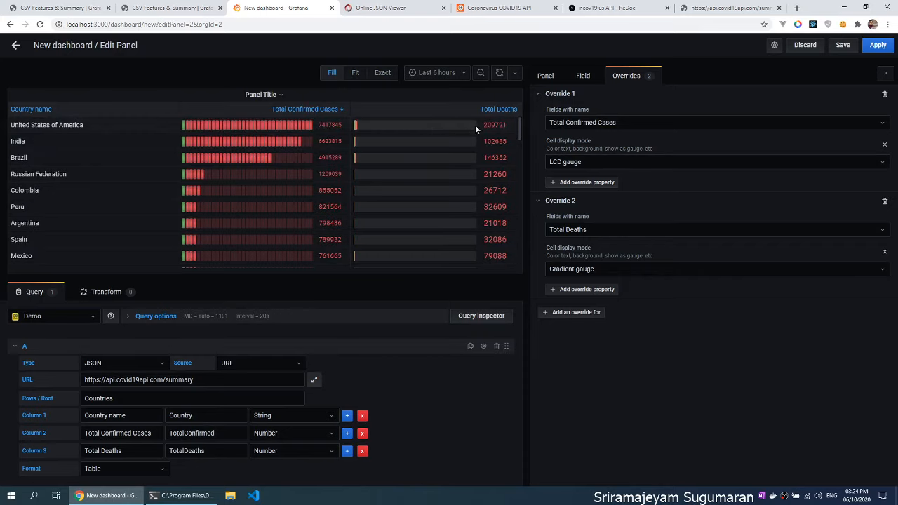
left_click(485, 110)
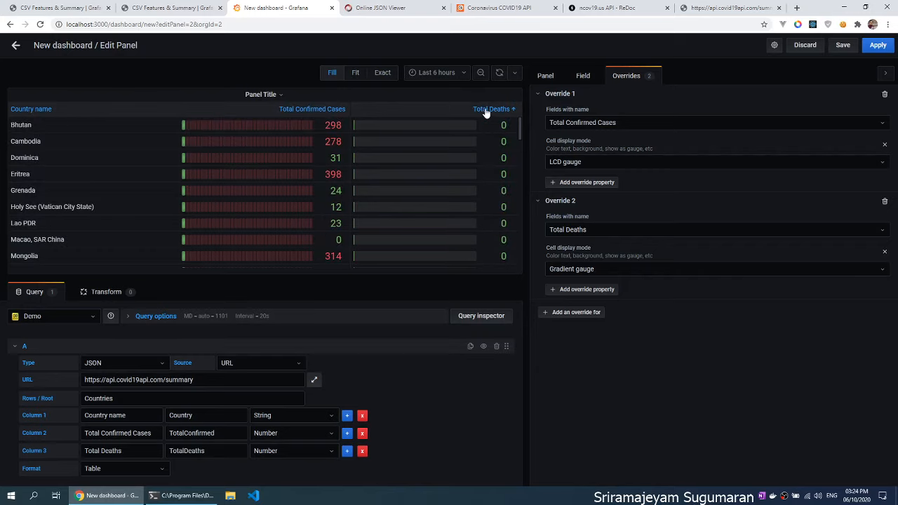
left_click(485, 110)
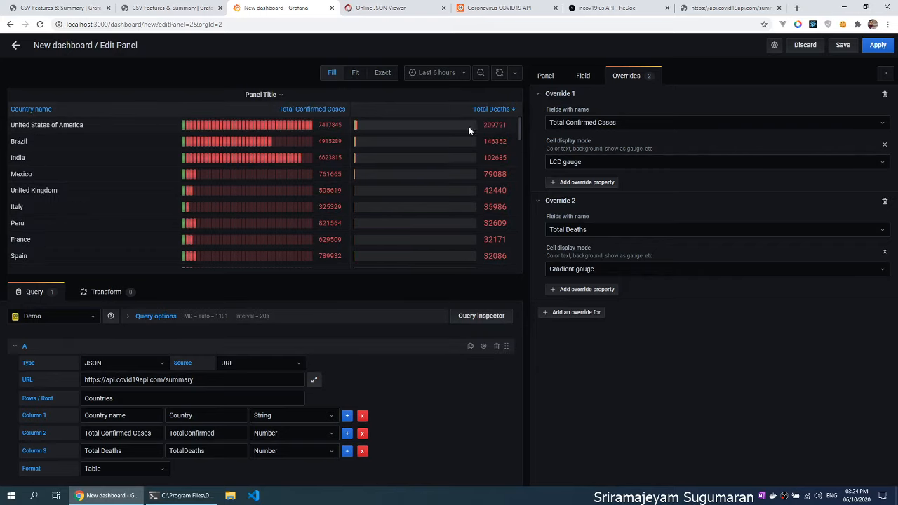
double_click(494, 129)
Return to the dashboard and make the table panel narrower and taller.
left_click(14, 47)
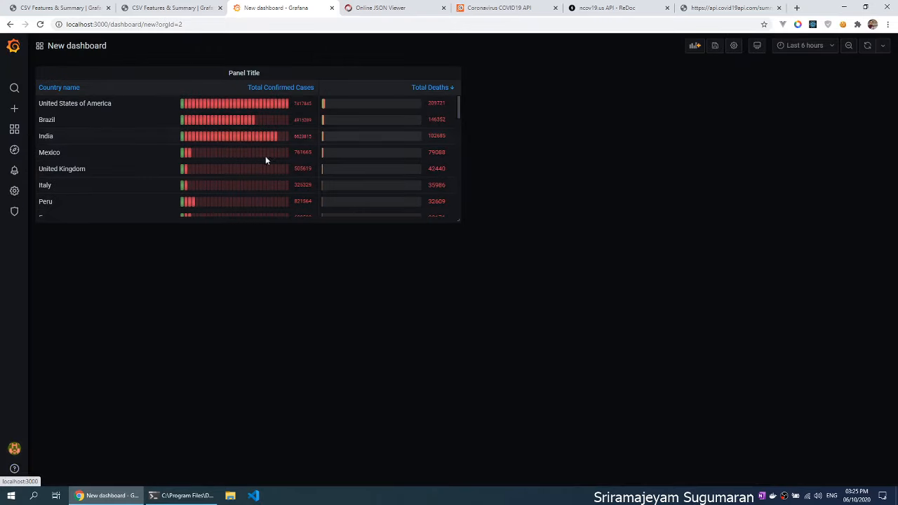
left_click_drag(459, 218, 387, 310)
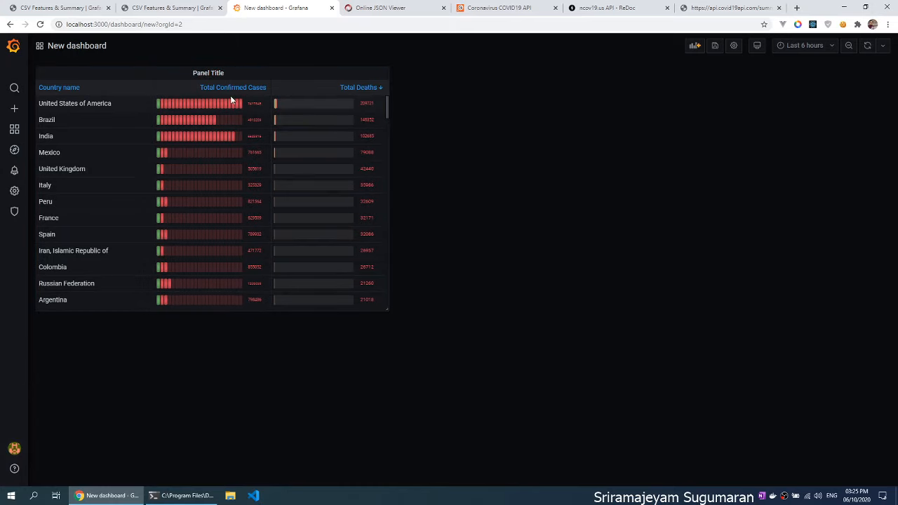
Duplicate the table panel and widen the copy to fill the rest of the dashboard row.
left_click(213, 77)
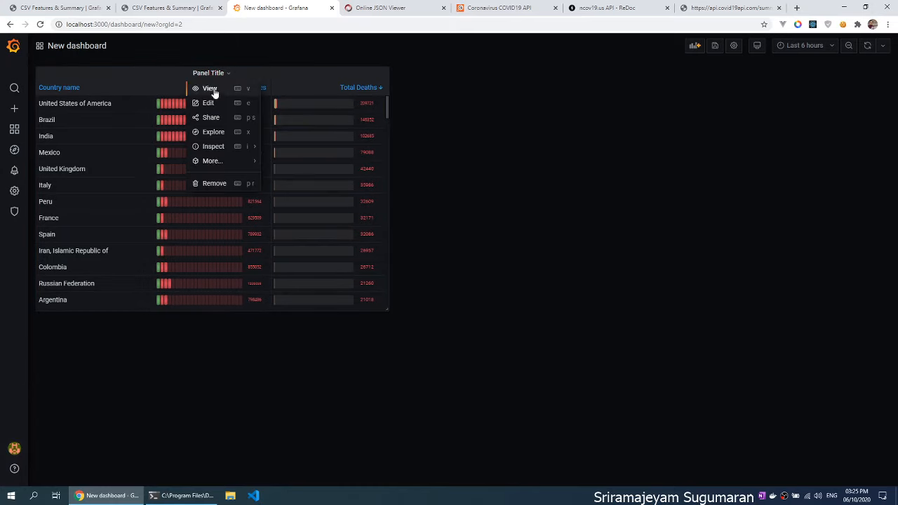
mouse_move(226, 161)
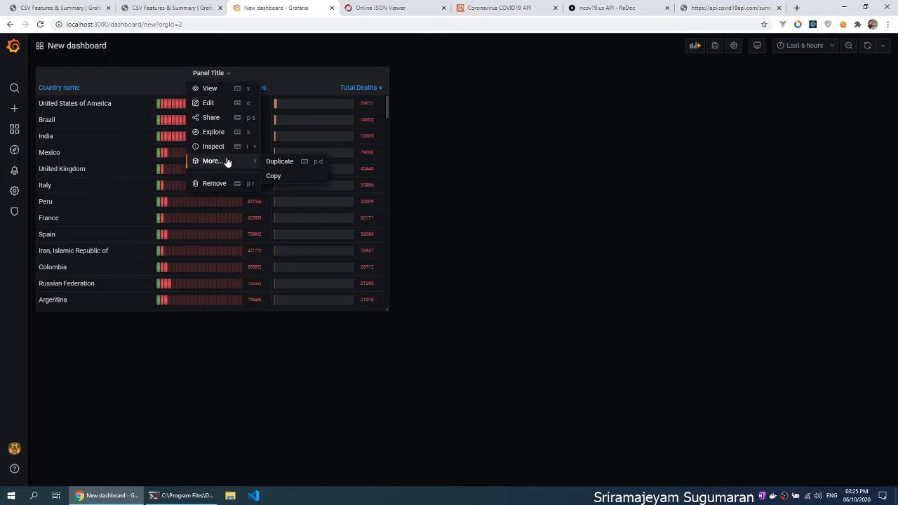
left_click(288, 162)
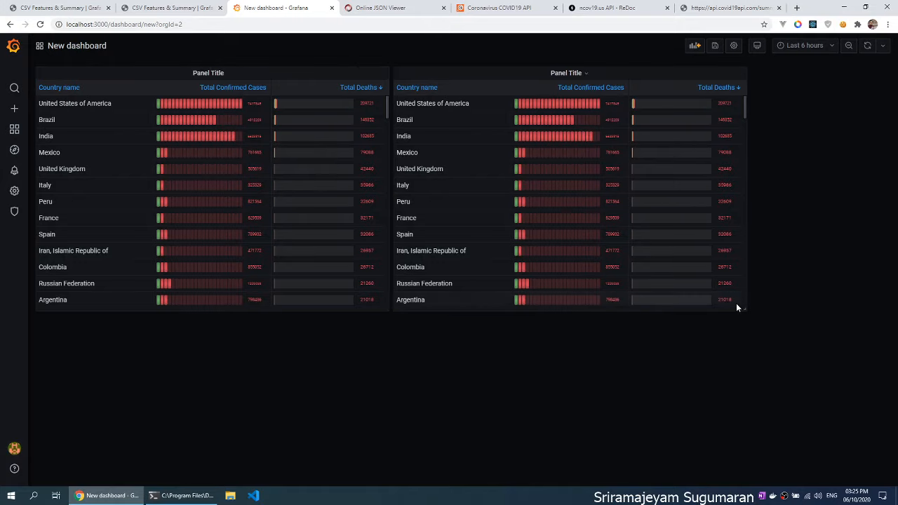
left_click_drag(736, 307, 877, 327)
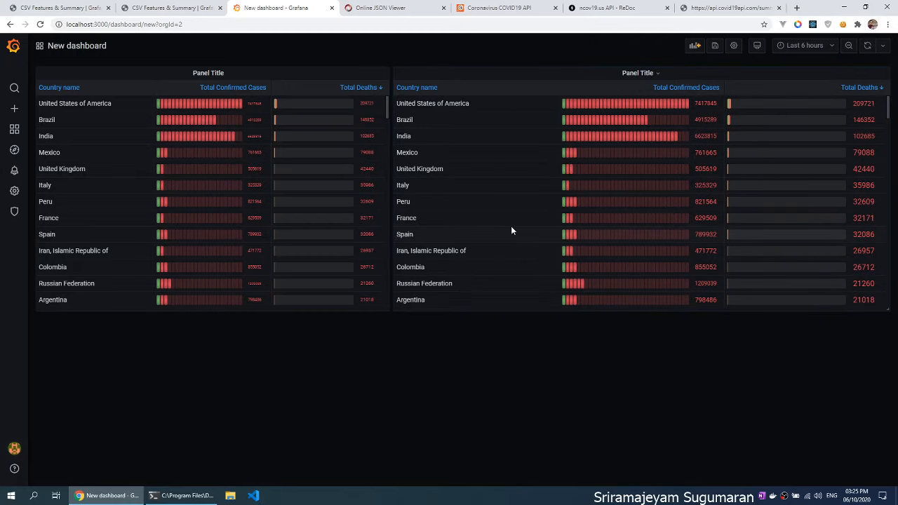
Open the duplicated panel for editing and change its visualization to Worldmap Panel.
left_click(635, 74)
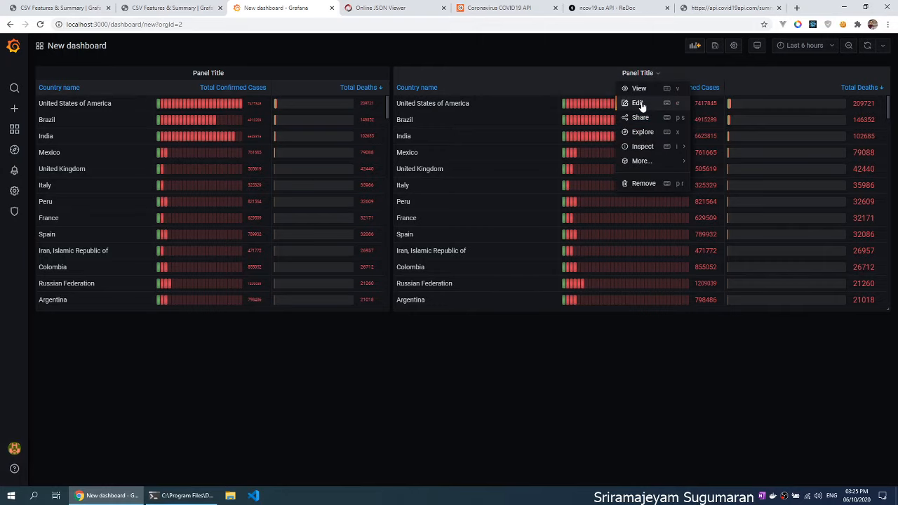
left_click(637, 104)
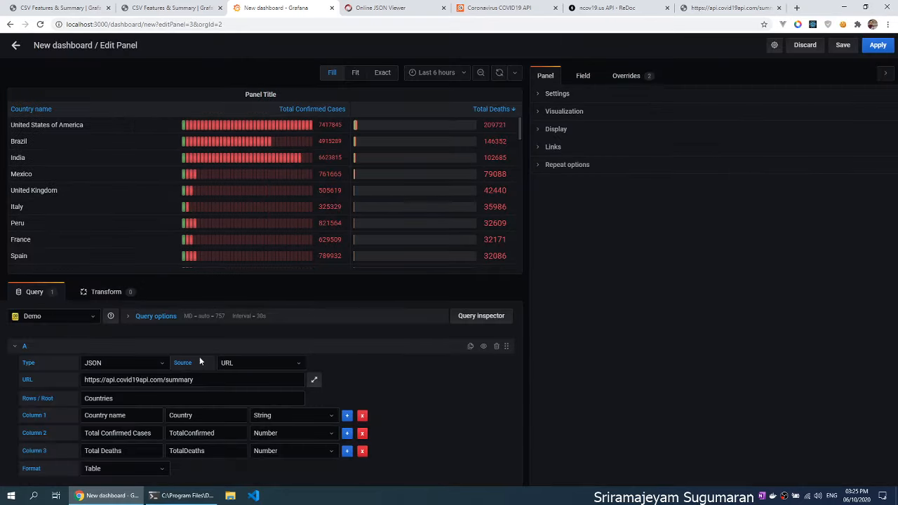
left_click(554, 112)
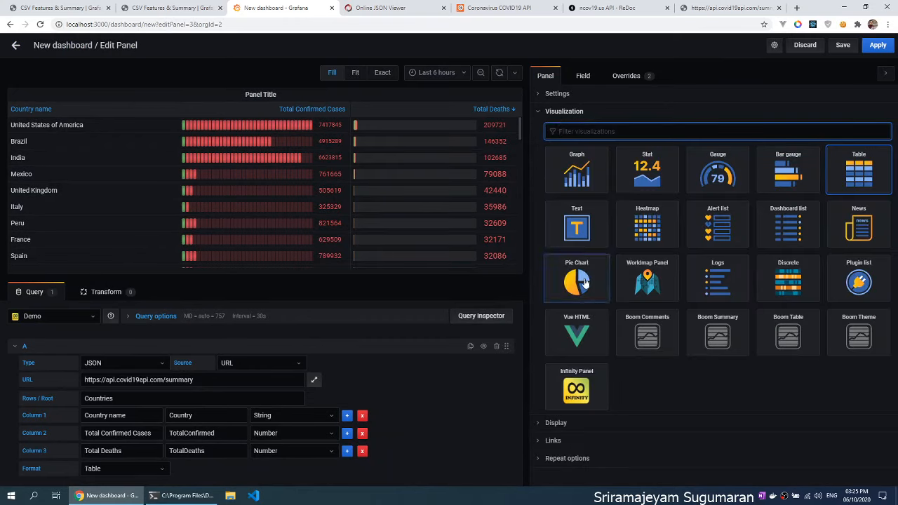
left_click(652, 280)
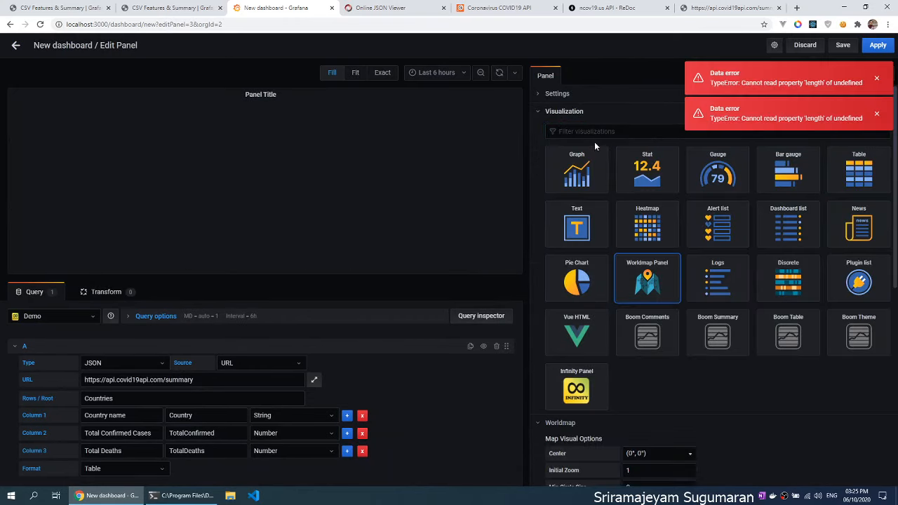
left_click(568, 113)
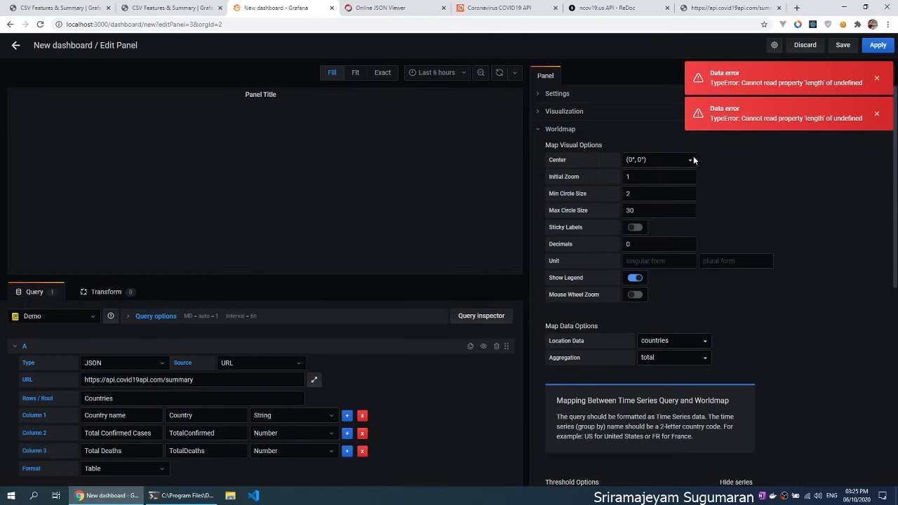
Dismiss the data error alerts and look over the Worldmap's map data and threshold options.
left_click(876, 79)
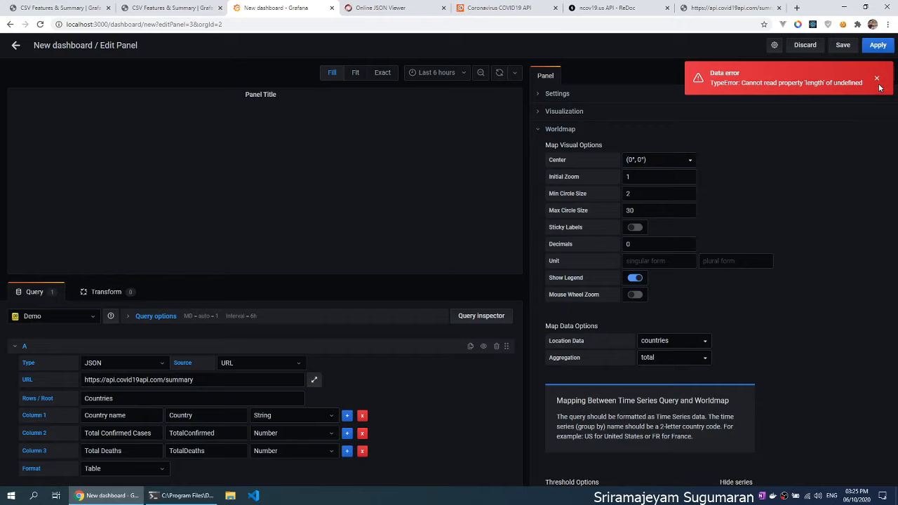
left_click(876, 79)
left_click(876, 77)
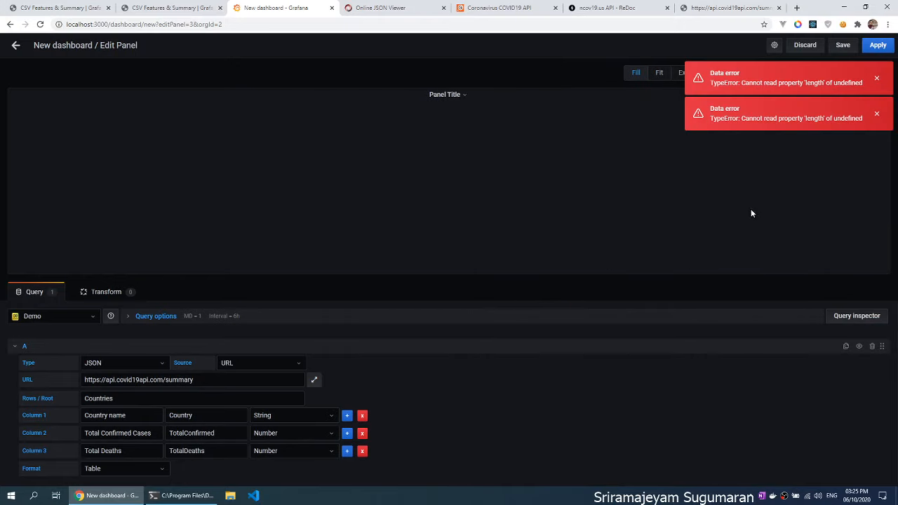
left_click(877, 78)
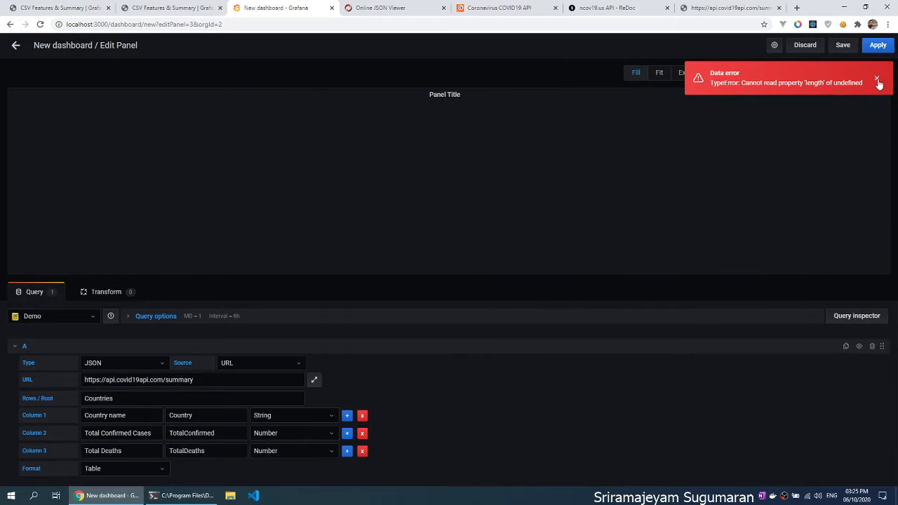
left_click(877, 81)
left_click(876, 80)
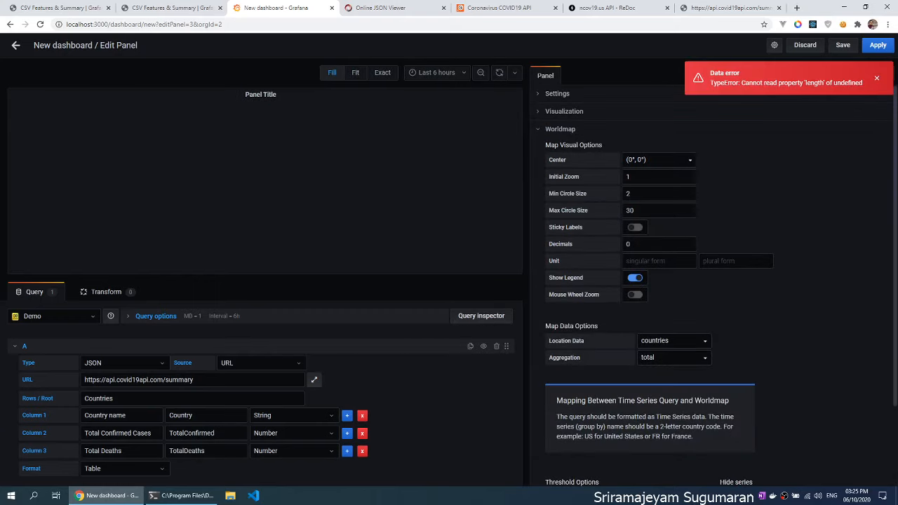
scroll(762, 306, "down", 1)
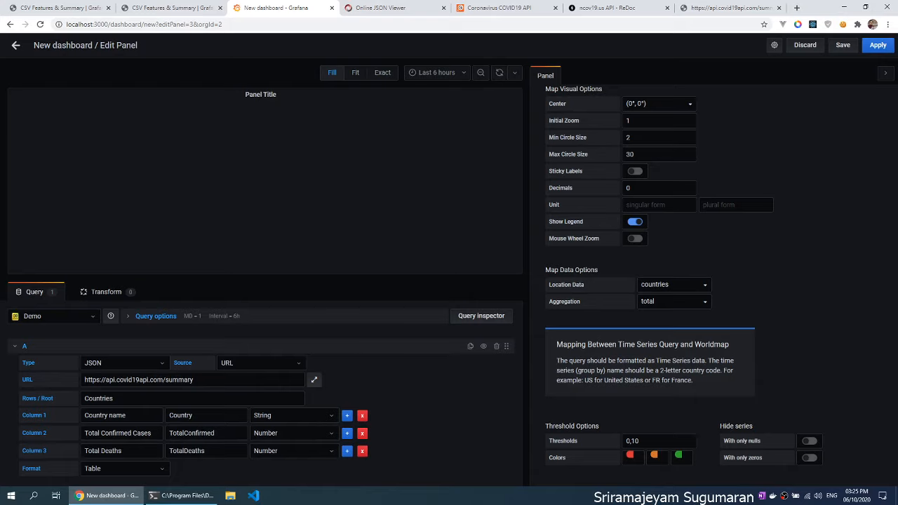
Remove the Total Deaths column from query A and replace the Country name column's selector with the CountryCode key copied from Online JSON Viewer.
left_click(215, 433)
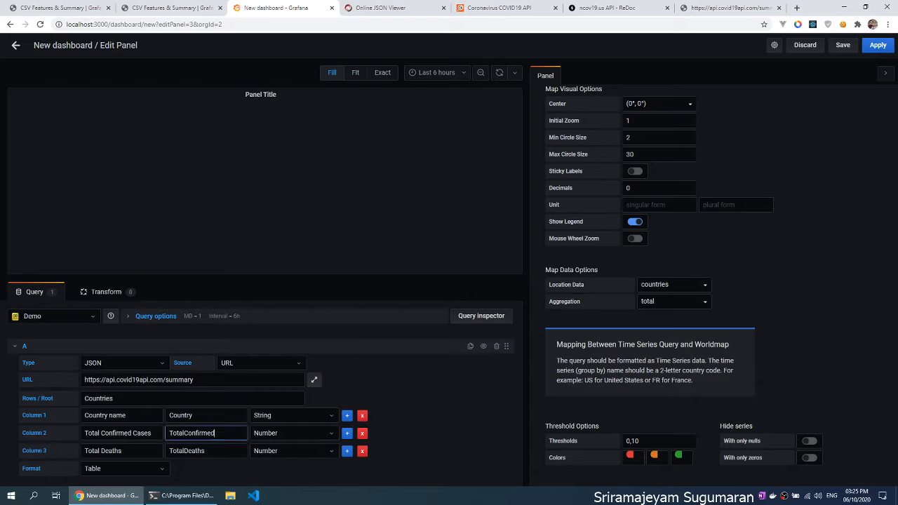
left_click(362, 451)
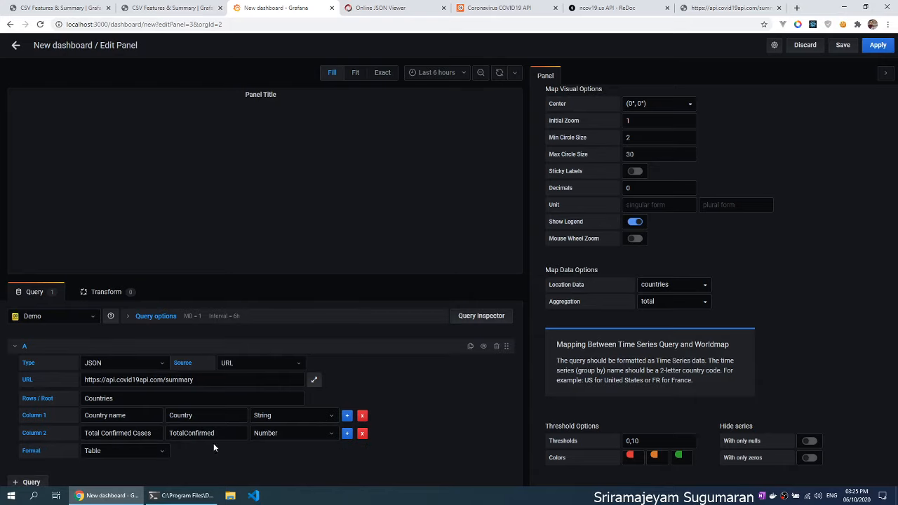
left_click(386, 8)
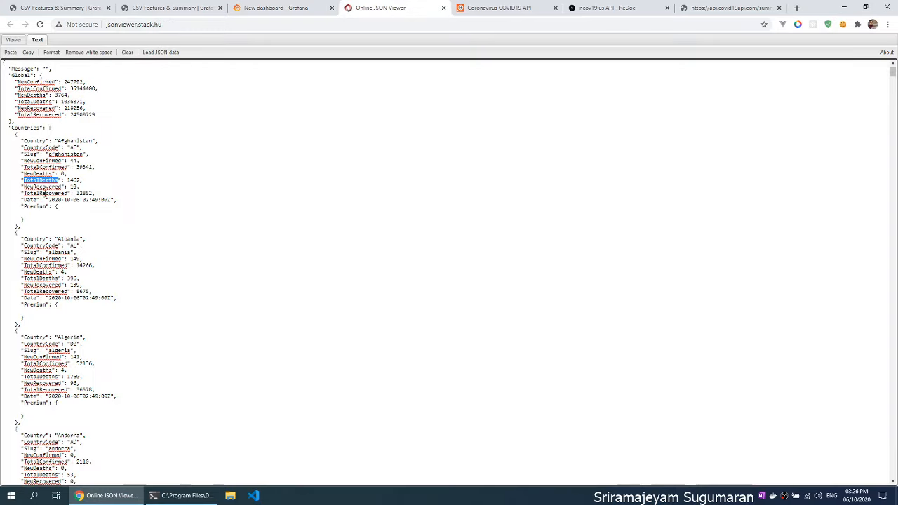
double_click(41, 147)
key("ctrl+c")
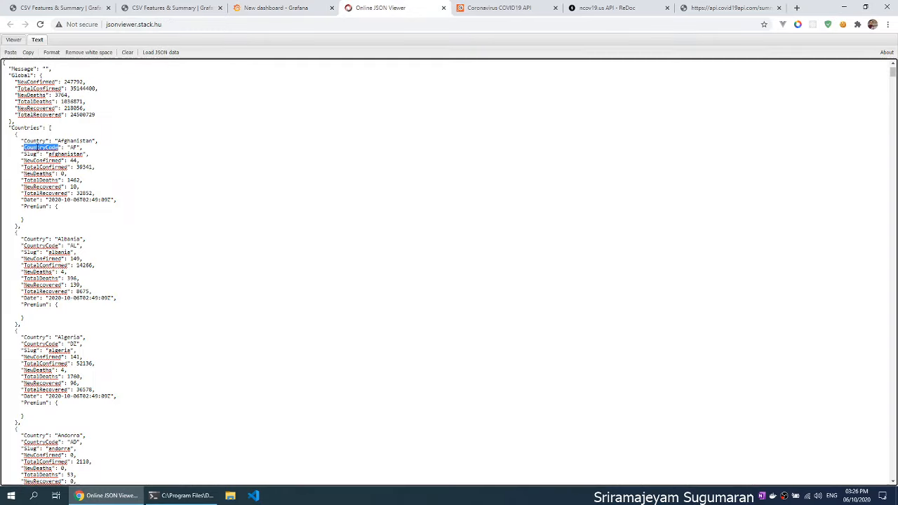
left_click(275, 7)
double_click(208, 414)
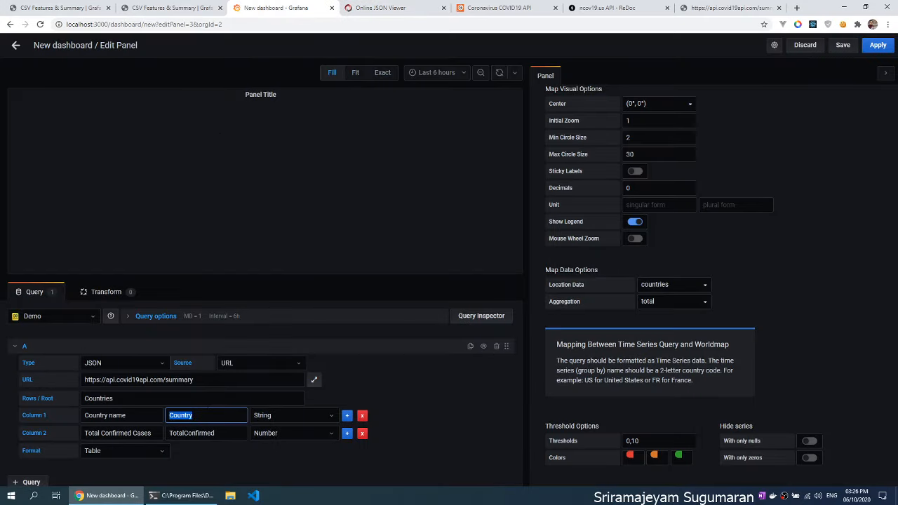
key("ctrl+v")
left_click(415, 392)
left_click(499, 75)
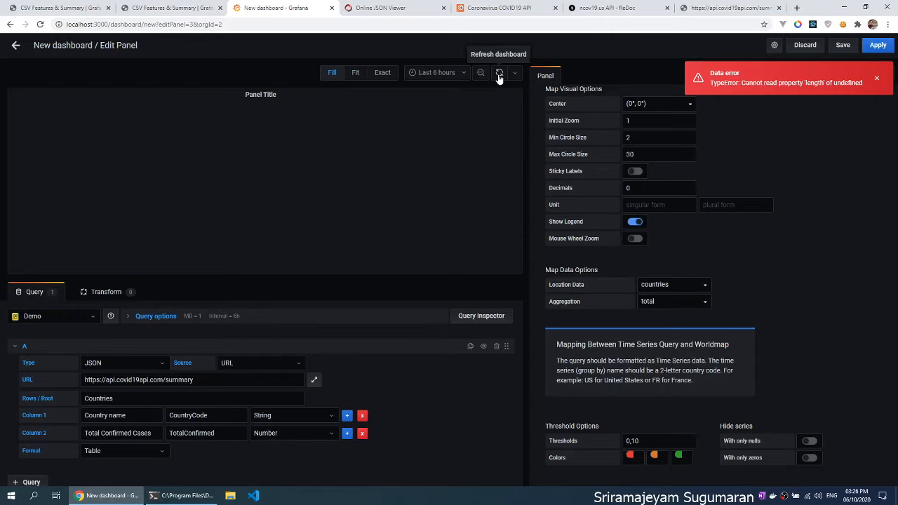
Set query A's format to Time Series, refresh the panel, and check the United States circle on the map.
left_click(139, 452)
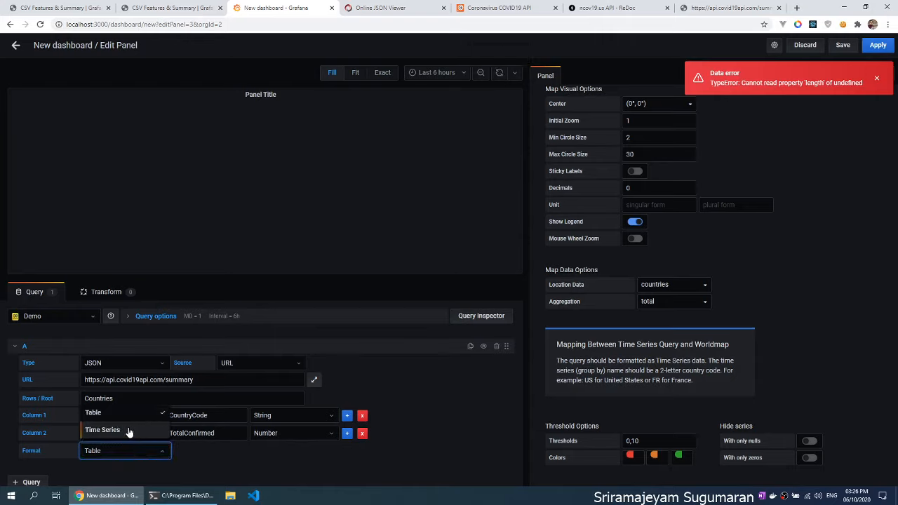
left_click(129, 429)
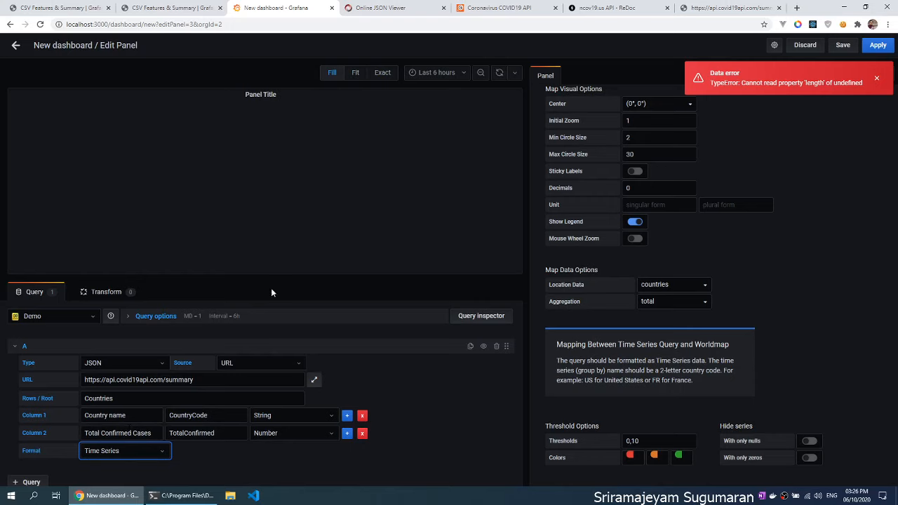
left_click(498, 73)
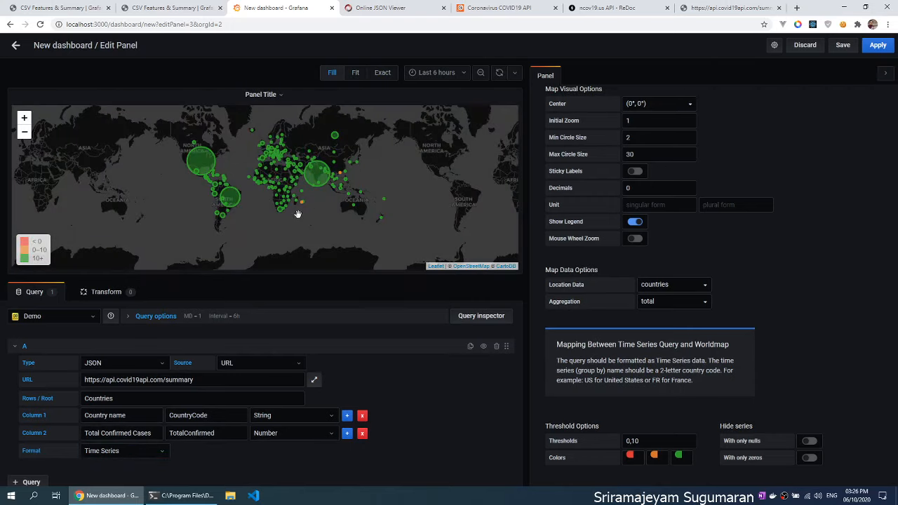
mouse_move(211, 171)
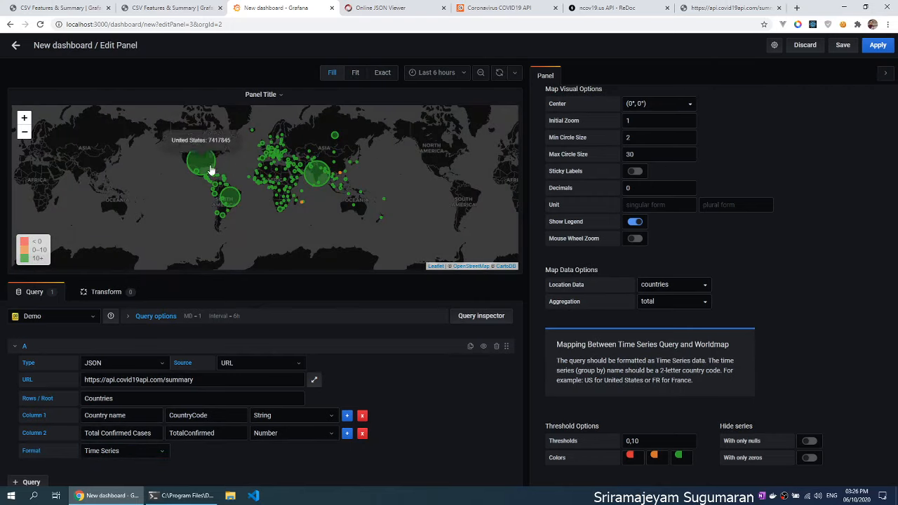
Return to the dashboard, zoom the world map in one level, and shift it to recenter the continents.
mouse_move(313, 179)
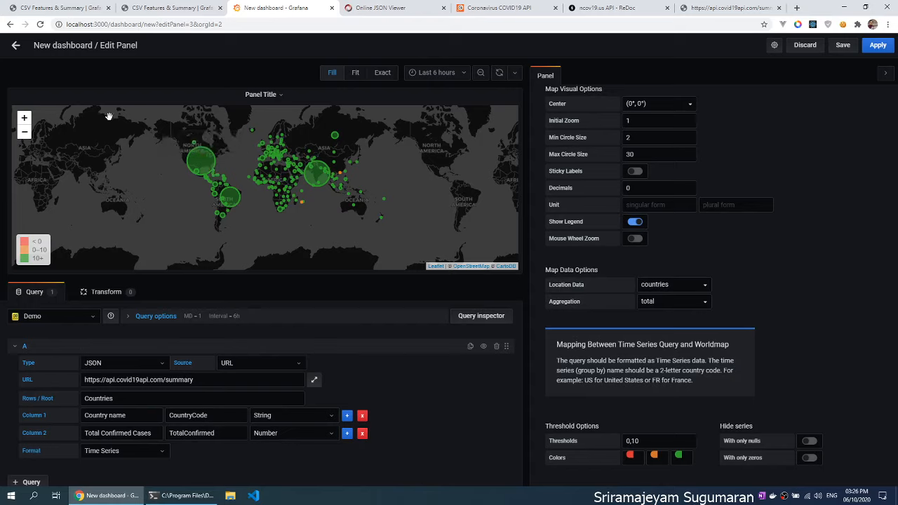
left_click(13, 45)
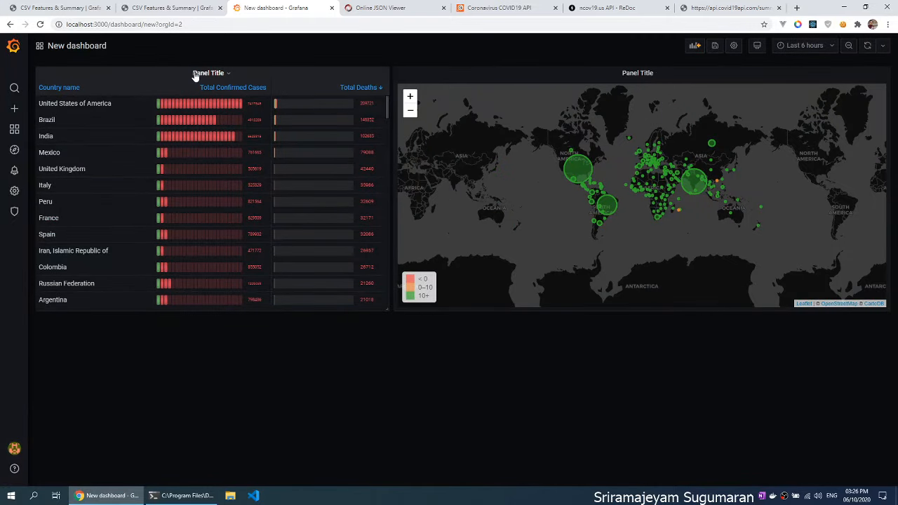
left_click(415, 101)
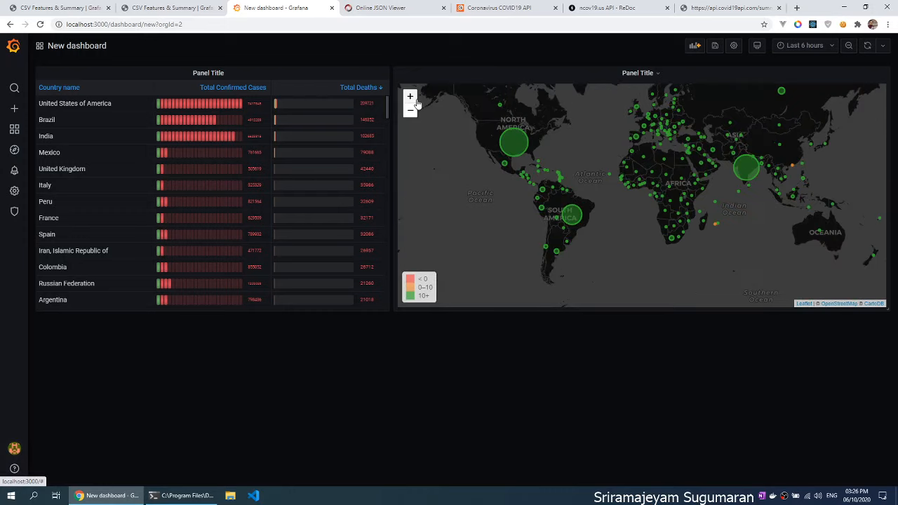
left_click_drag(551, 105, 519, 123)
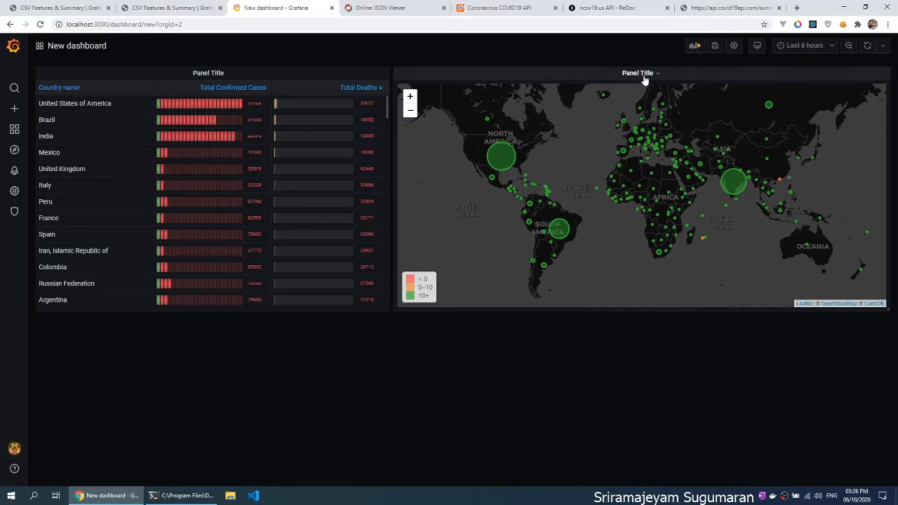
Duplicate the country table panel and place the copy directly below the original table.
left_click(197, 77)
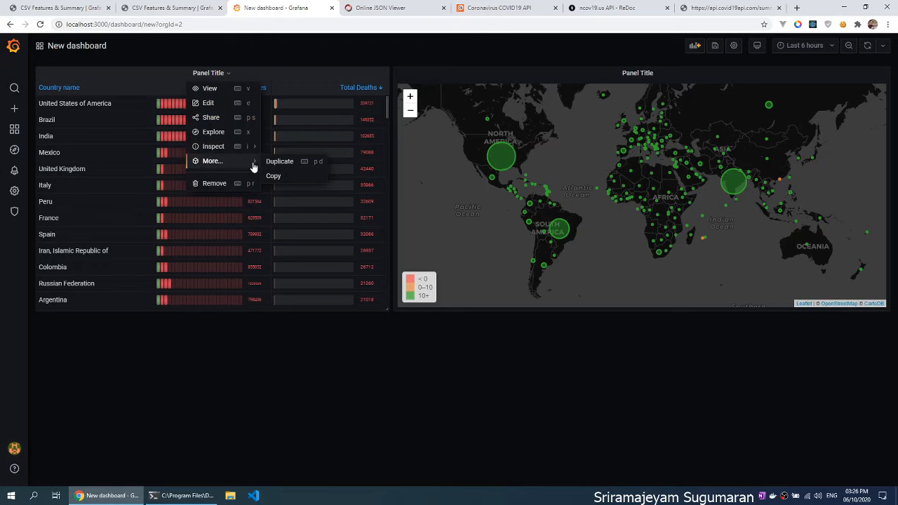
left_click(280, 163)
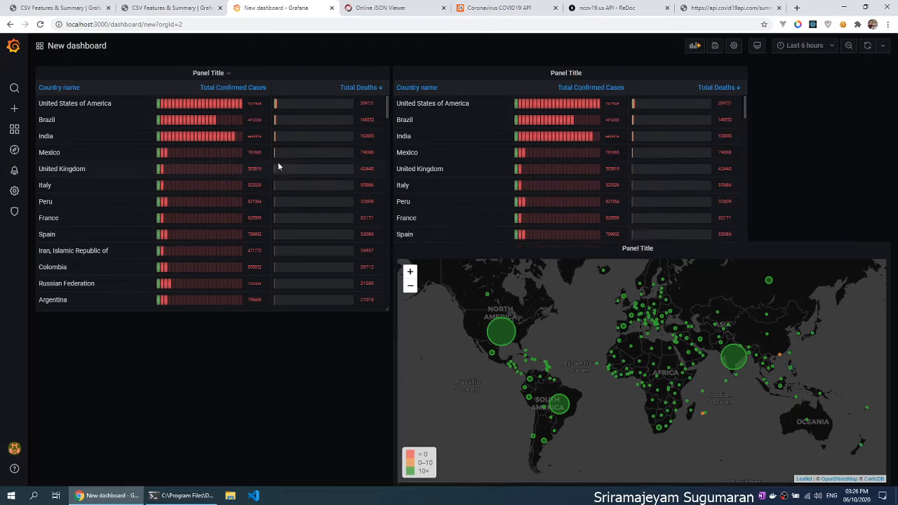
left_click_drag(519, 67, 222, 325)
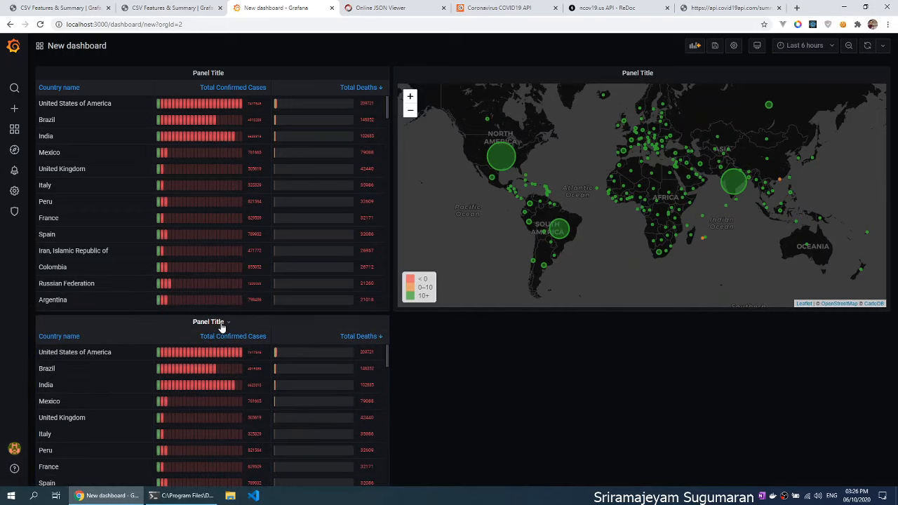
Edit the duplicated table panel, removing the Total Confirmed Cases column from query A and setting its format to Time Series.
left_click(223, 323)
left_click(209, 351)
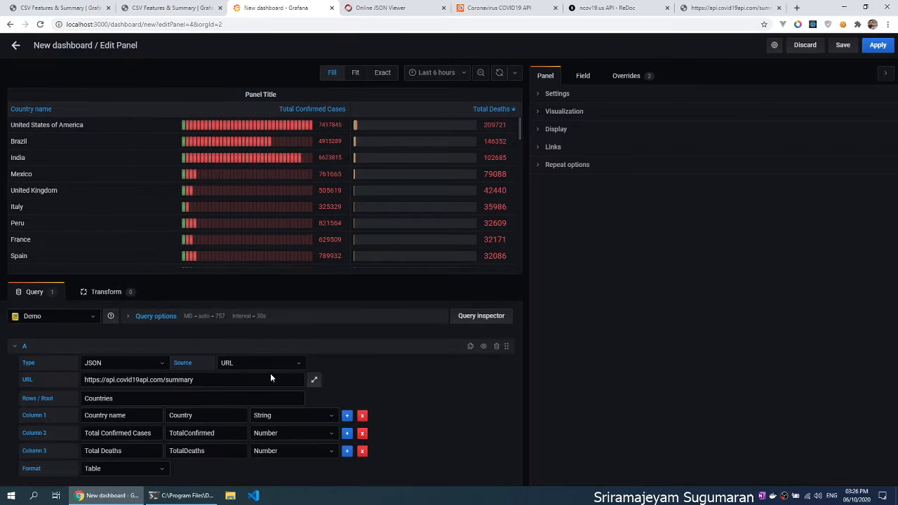
scroll(383, 380, "down", 1)
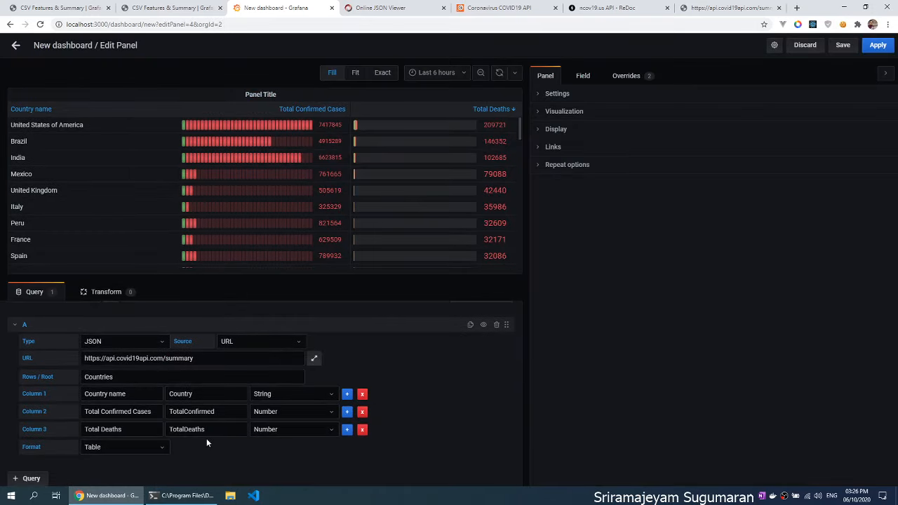
left_click(362, 414)
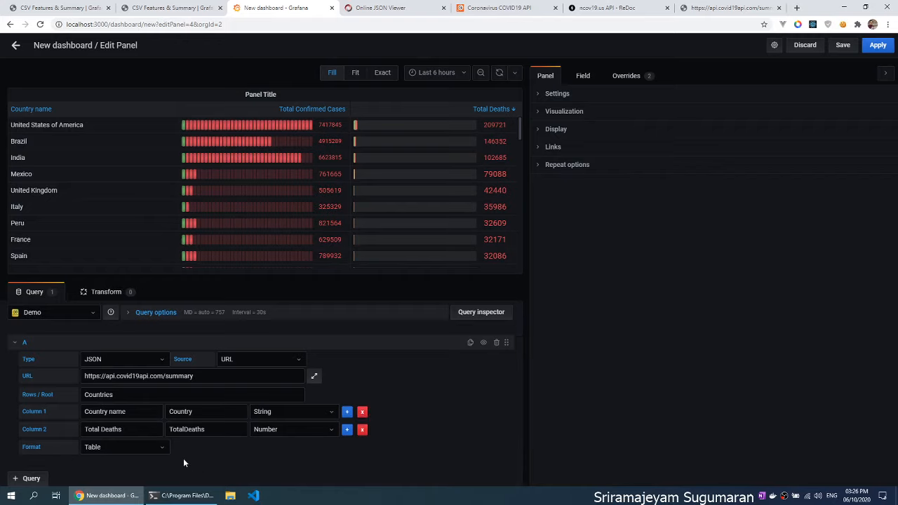
left_click(121, 445)
left_click(120, 427)
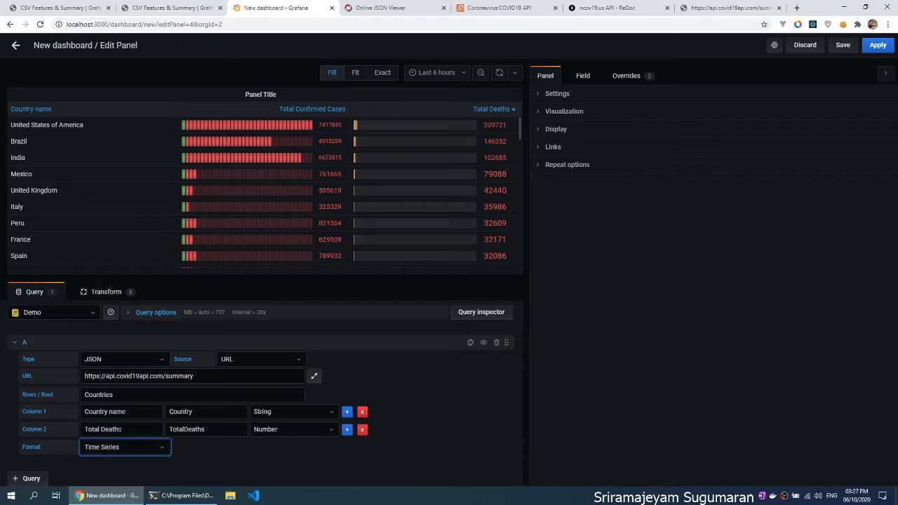
Change the panel's visualization to Pie Chart and refresh its data.
left_click(562, 112)
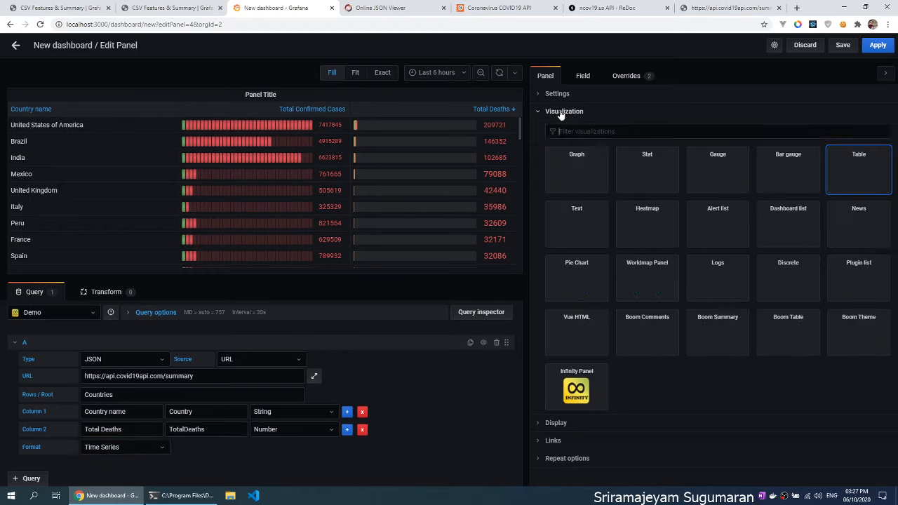
left_click(587, 287)
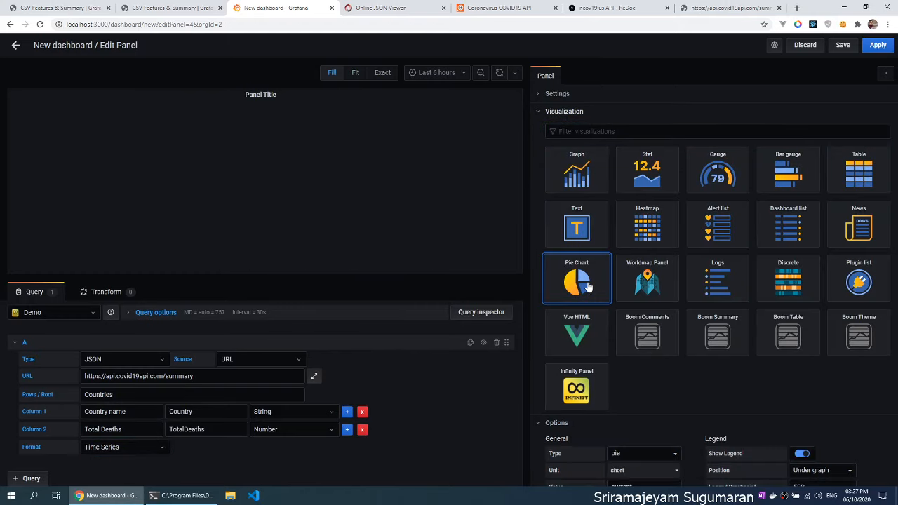
left_click(551, 113)
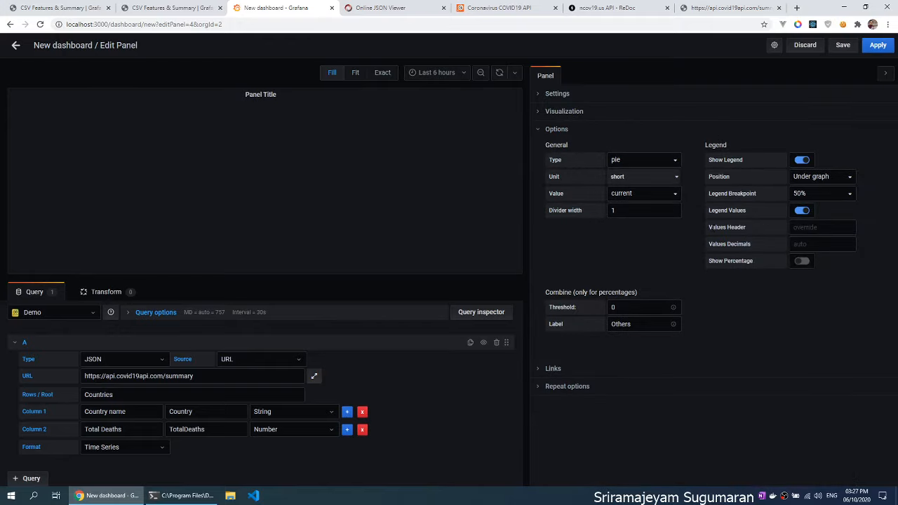
left_click(499, 74)
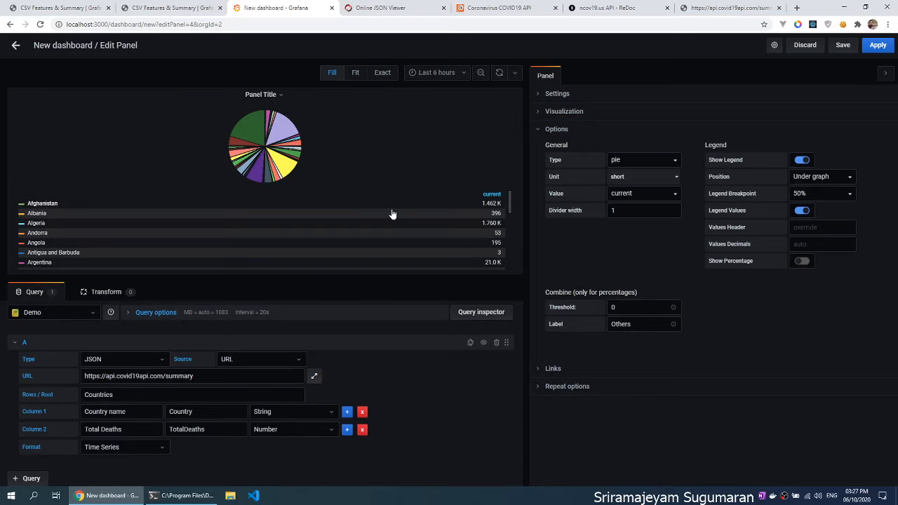
Try sorting the pie chart's legend by the current values.
left_click(492, 194)
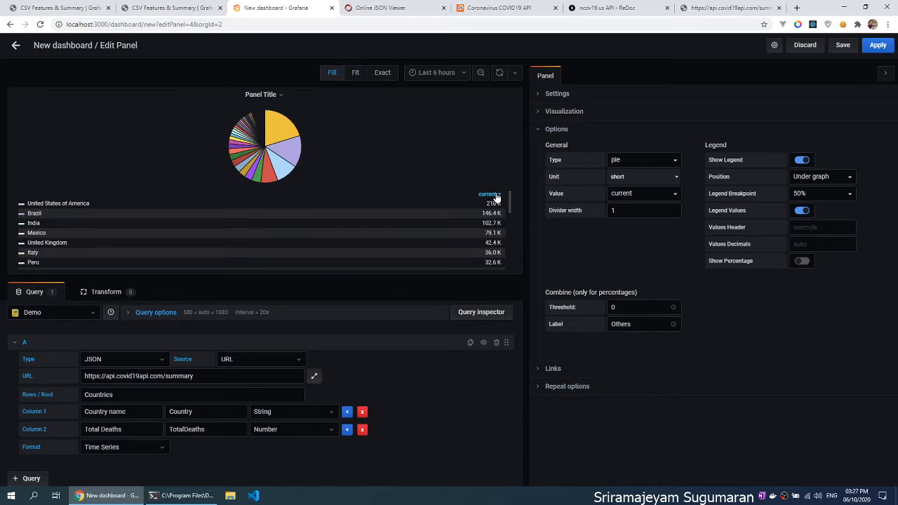
left_click(491, 195)
left_click(493, 195)
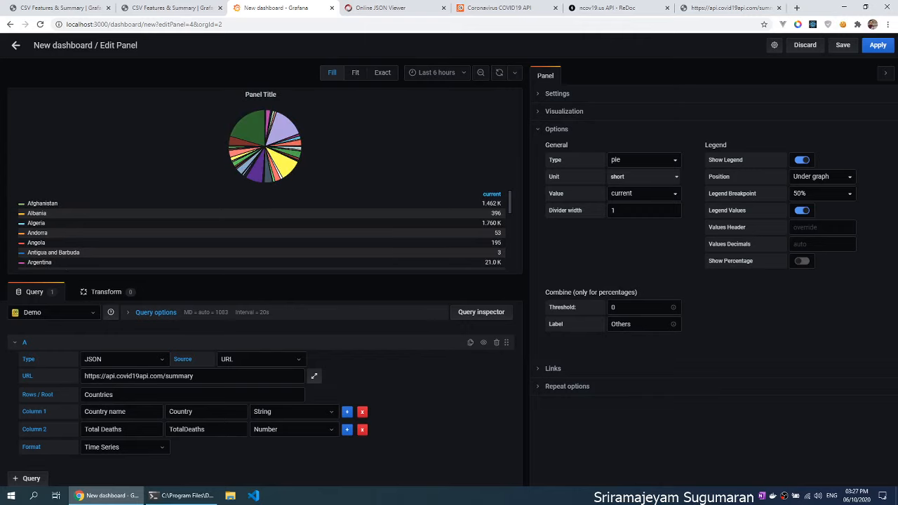
Return to the dashboard, and open the Get County Data URL from the ncov19.us API docs in a new browser tab.
left_click(15, 47)
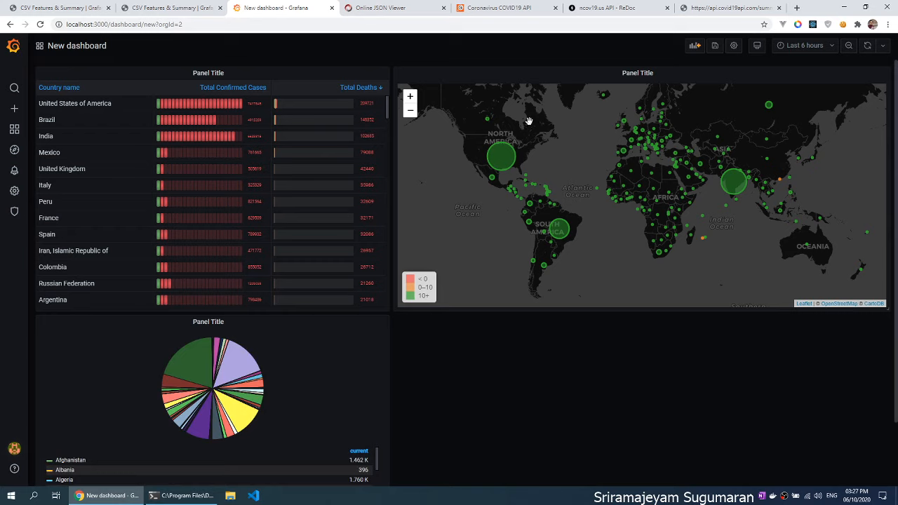
left_click(716, 5)
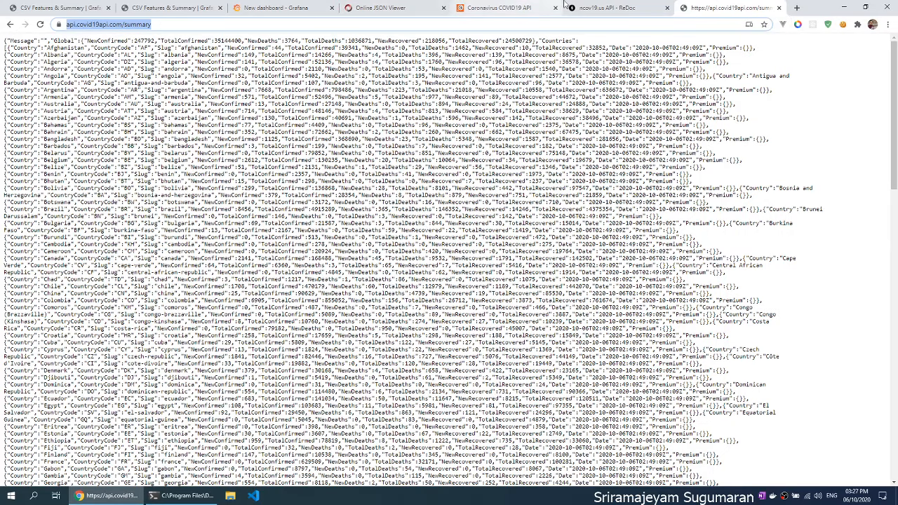
left_click(619, 6)
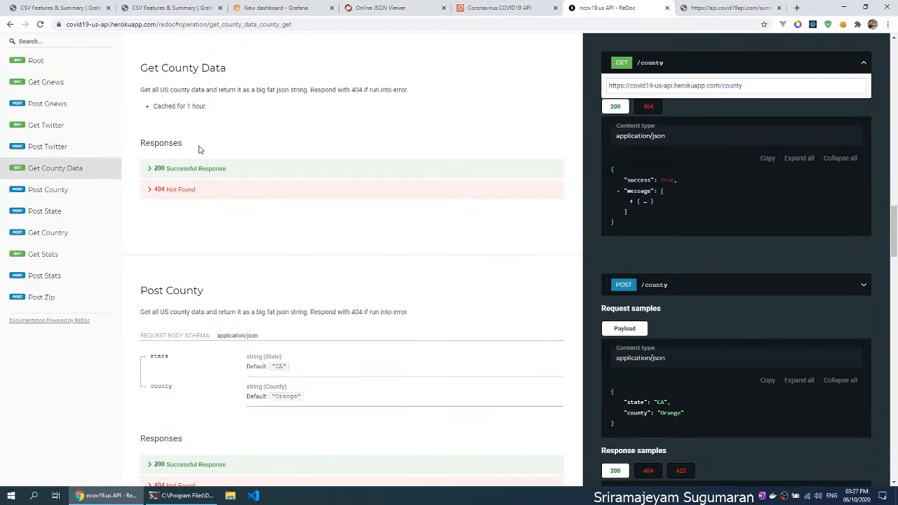
left_click(612, 94)
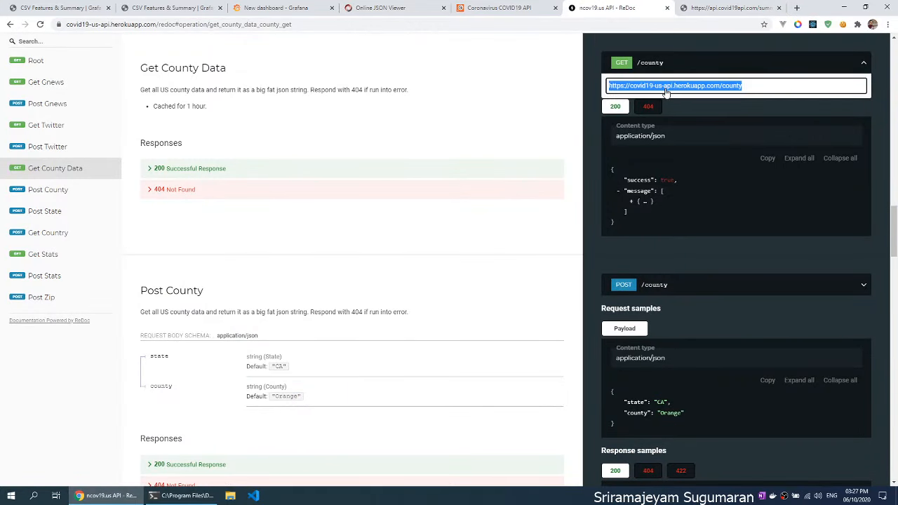
key("ctrl+c")
key("ctrl+t")
key("ctrl+v")
key("Return")
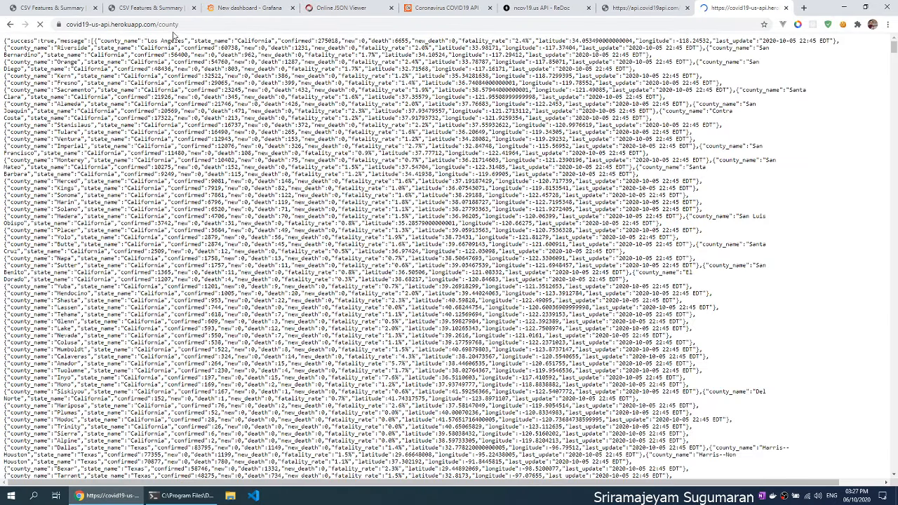
Replace the text in Online JSON Viewer with the full county API response, move the viewer to its own window, and format the JSON.
key("ctrl+a")
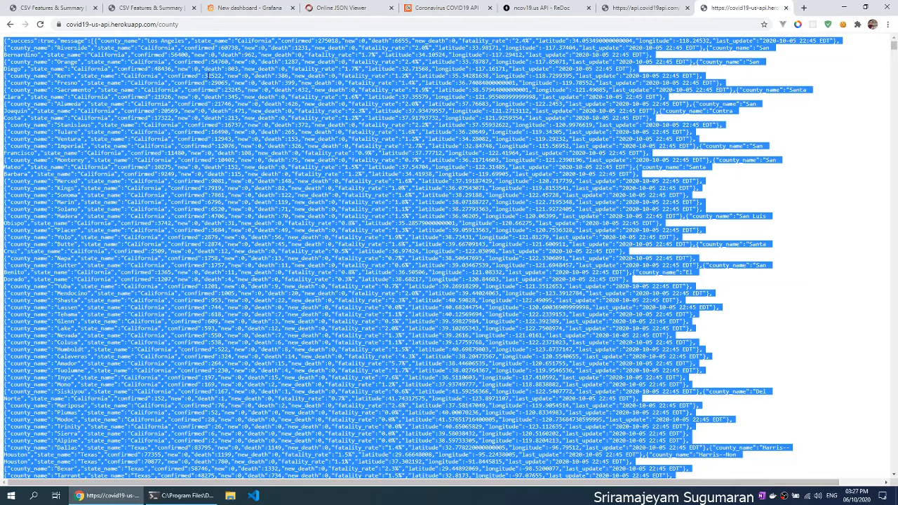
left_click(330, 8)
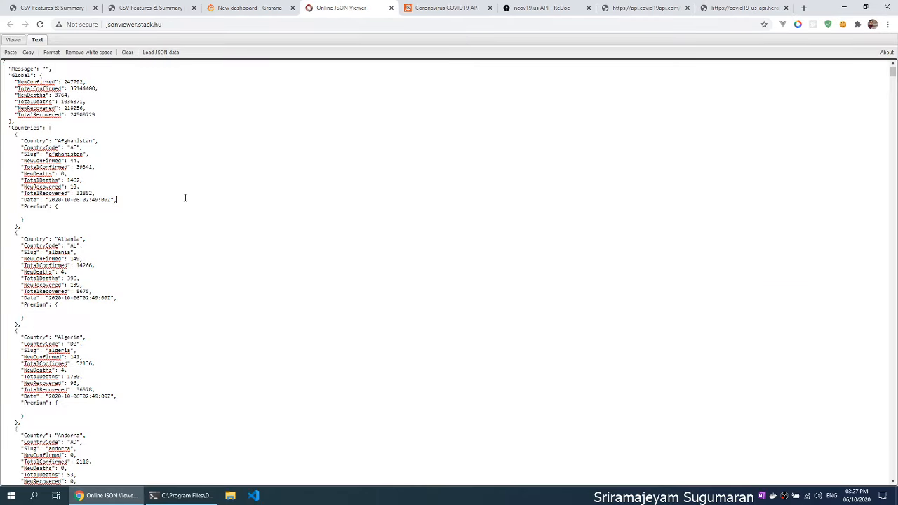
key("ctrl+a")
key("BackSpace")
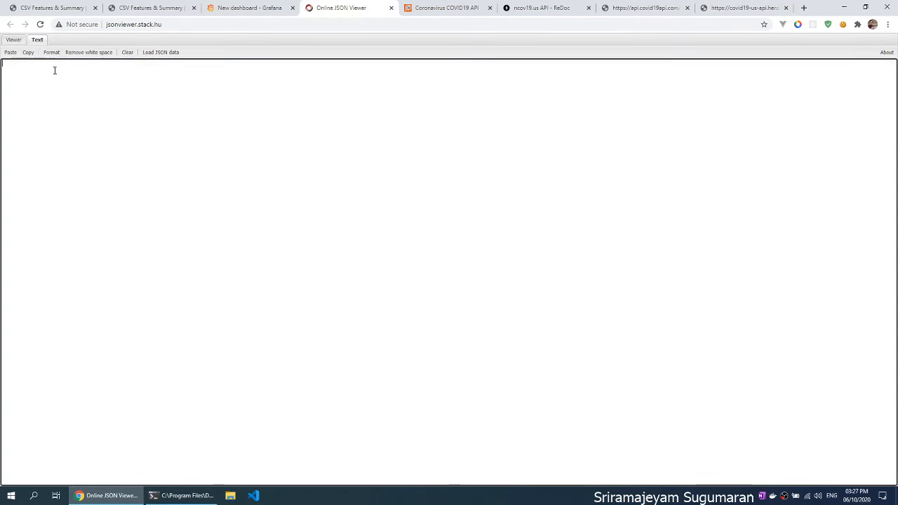
left_click(727, 5)
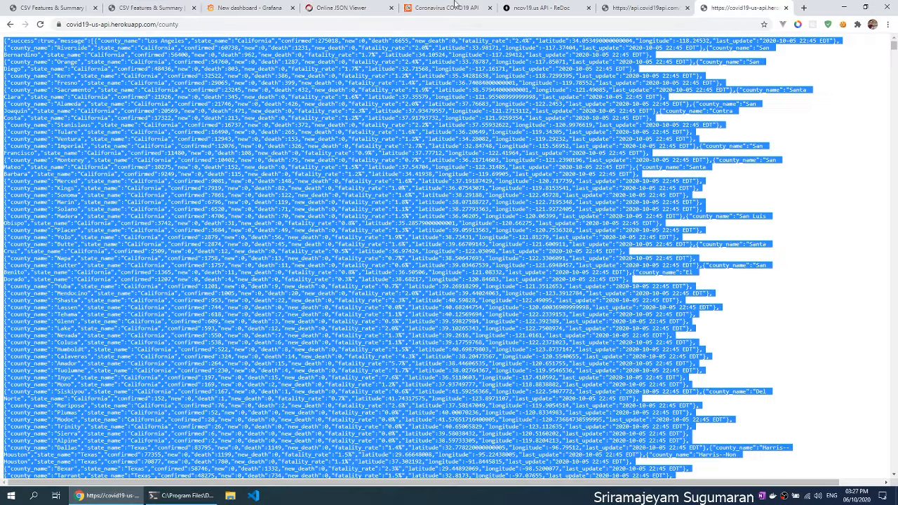
left_click_drag(339, 10, 42, 8)
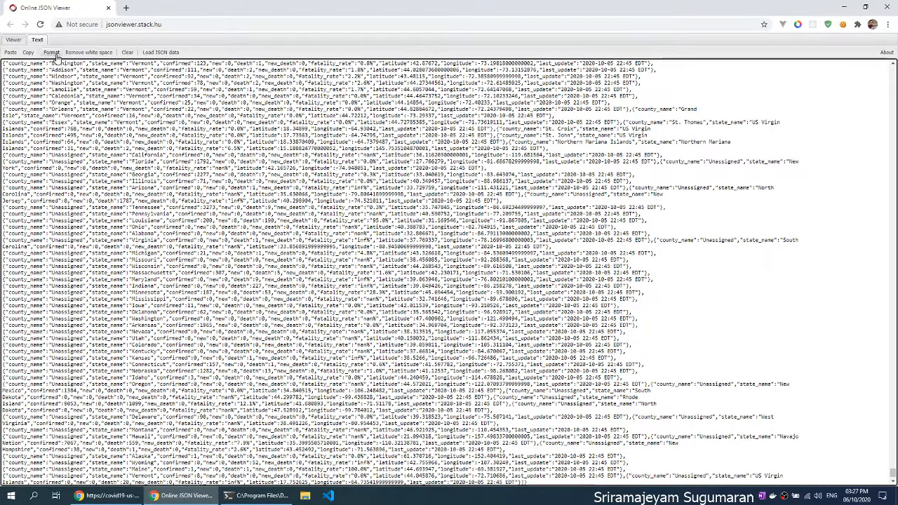
left_click(52, 52)
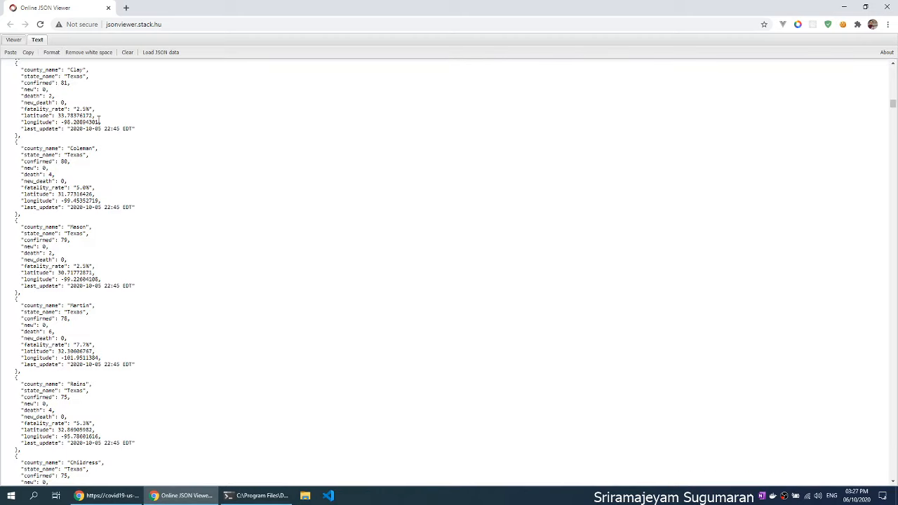
Select the message root key at the start of the formatted county JSON and switch back to the Grafana dashboard.
scroll(98, 119, "up", 15)
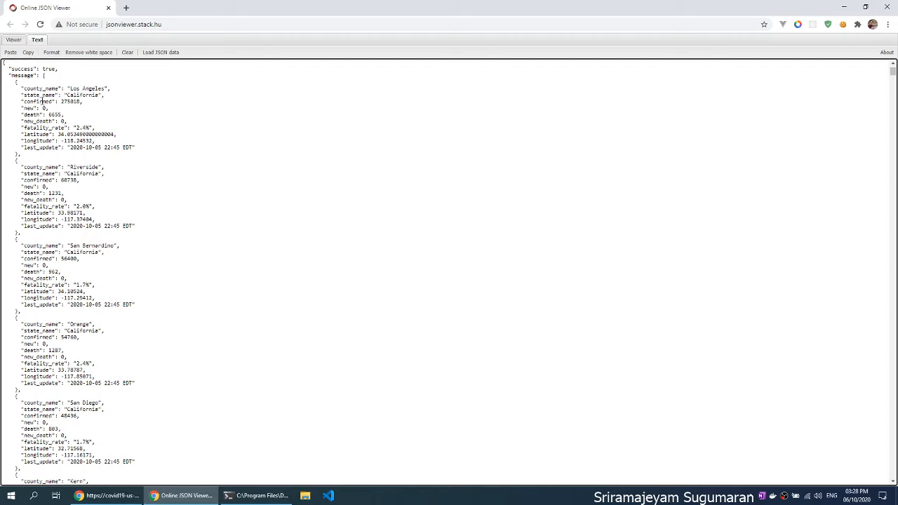
double_click(22, 74)
key("alt+Tab")
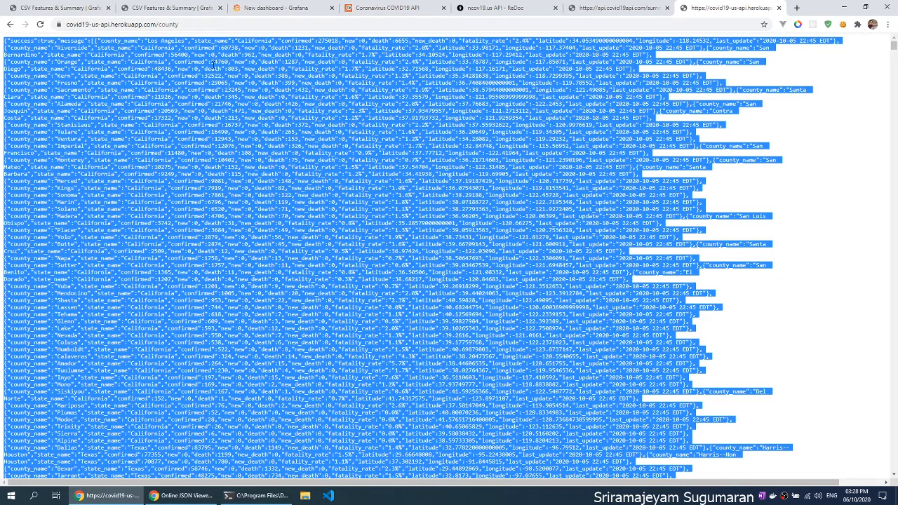
left_click(290, 7)
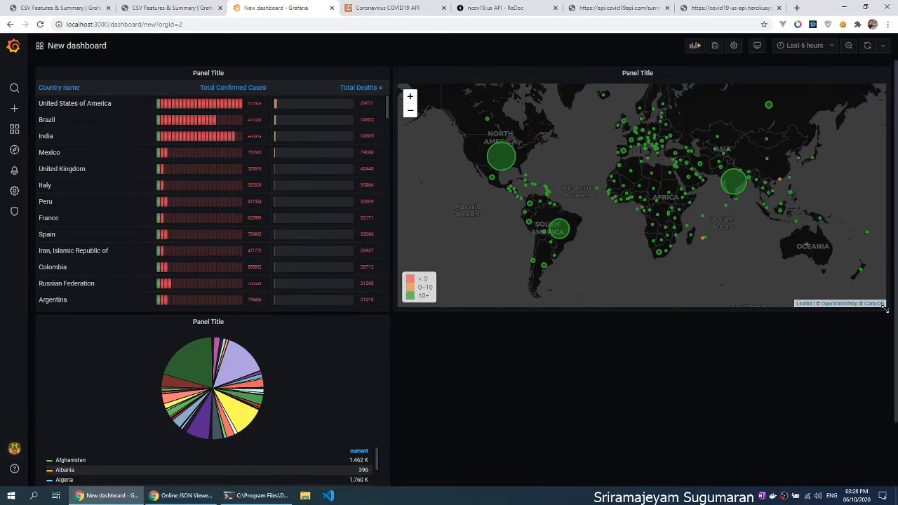
Reduce the world map panel's height and duplicate the panel.
left_click_drag(883, 303, 885, 253)
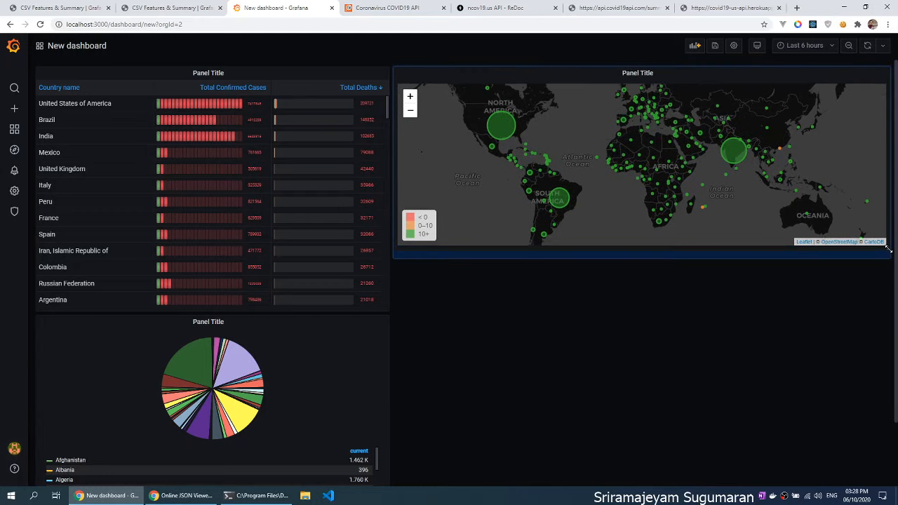
left_click(644, 73)
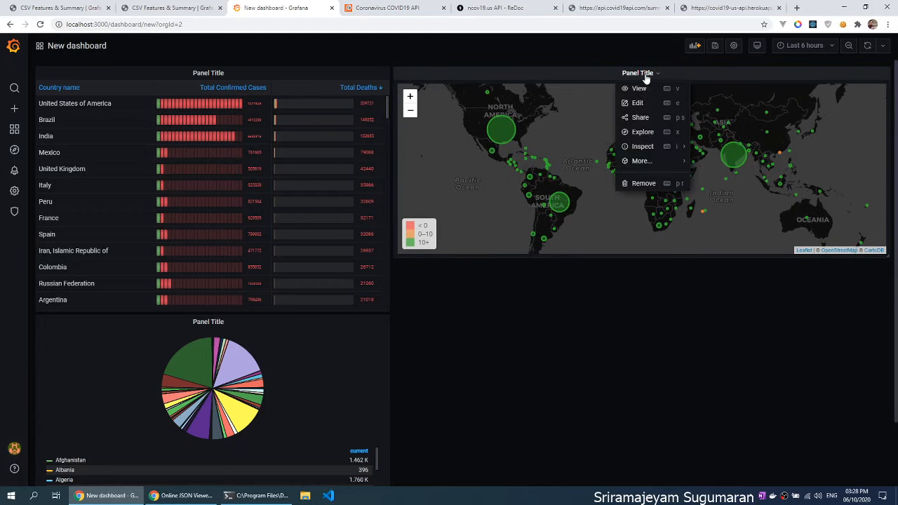
mouse_move(651, 162)
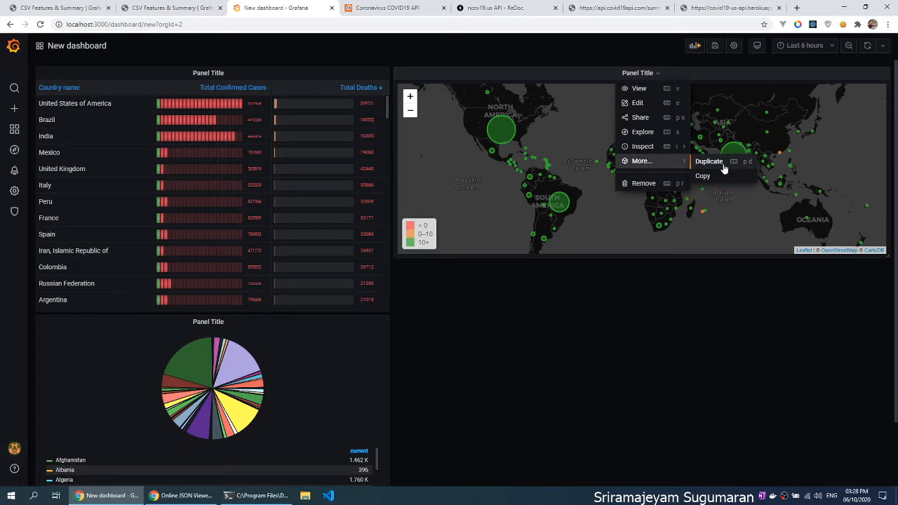
left_click(722, 163)
left_click(644, 268)
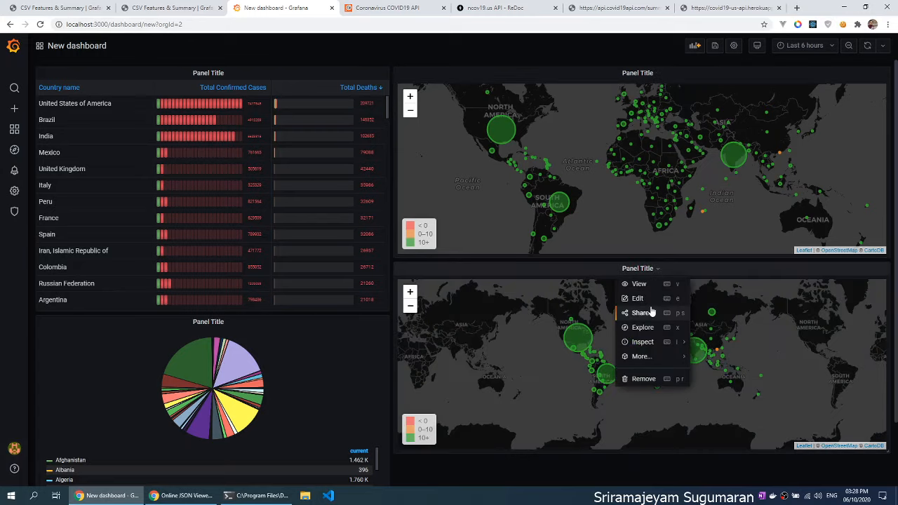
left_click(650, 299)
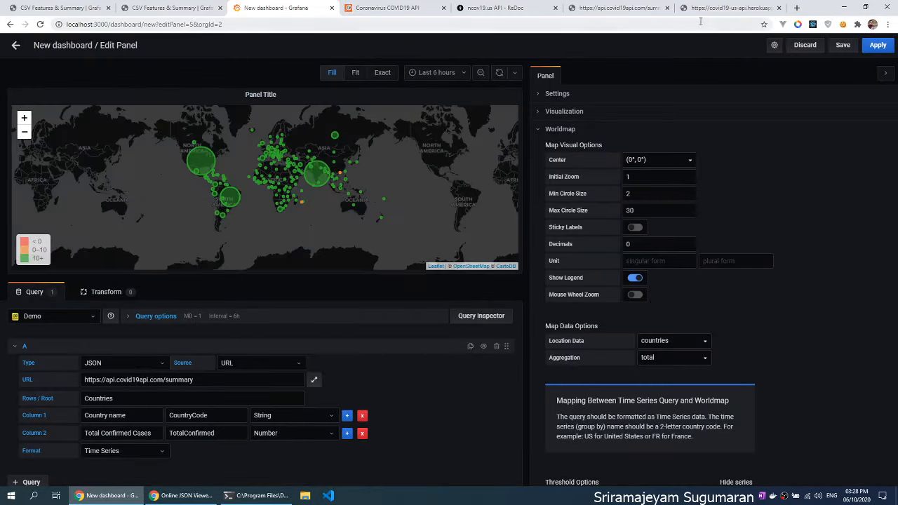
left_click(709, 7)
left_click(350, 24)
key("ctrl+c")
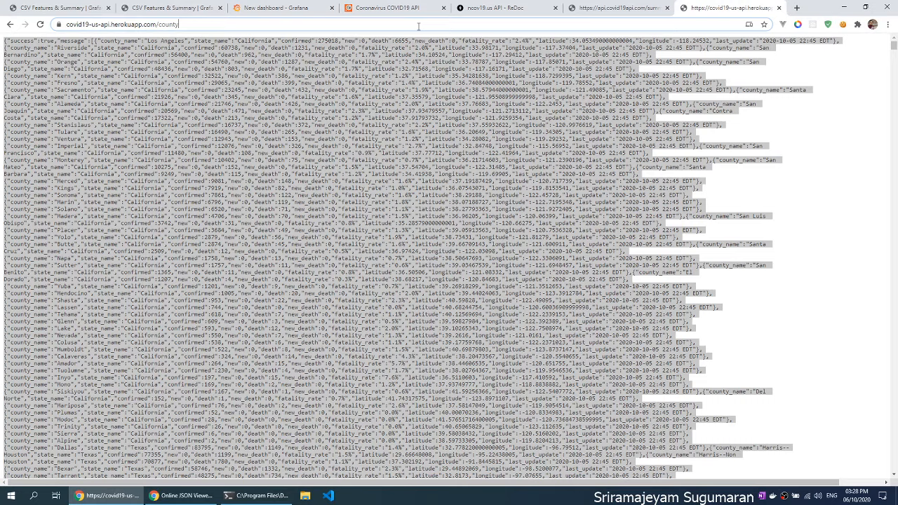
left_click(269, 8)
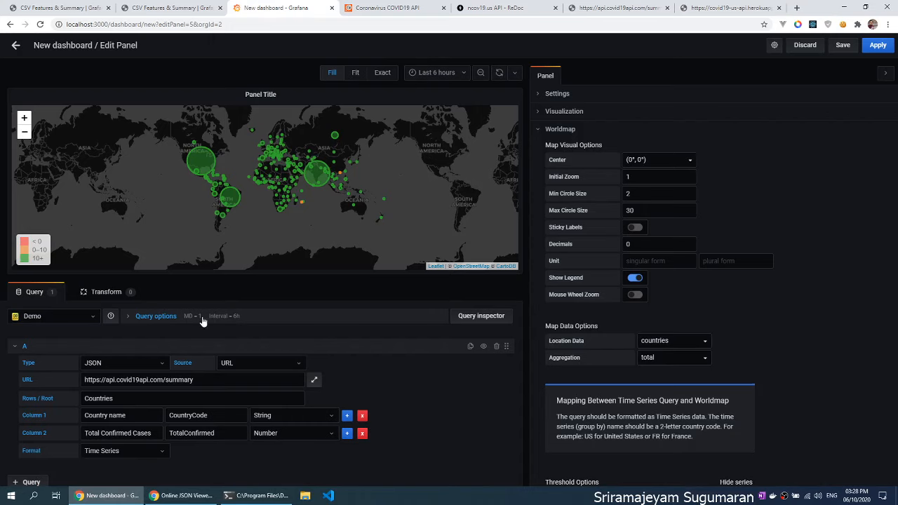
left_click_drag(196, 379, 69, 387)
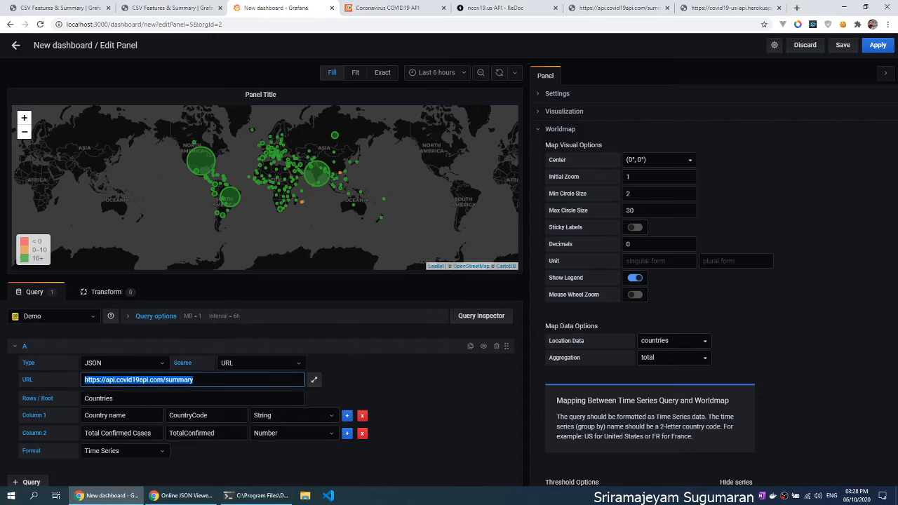
key("ctrl+v")
key("Tab")
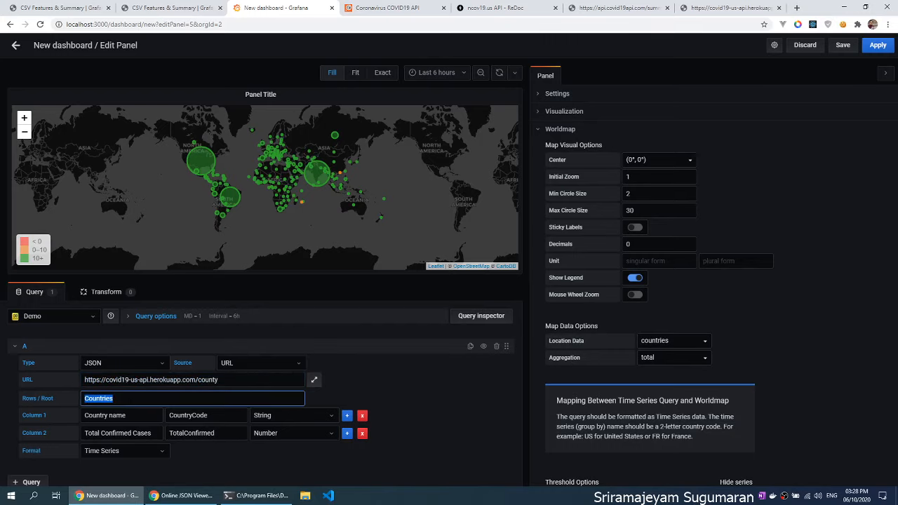
Check the root key in the formatted county JSON and set the query's Rows / Root to message.
key("alt+Tab")
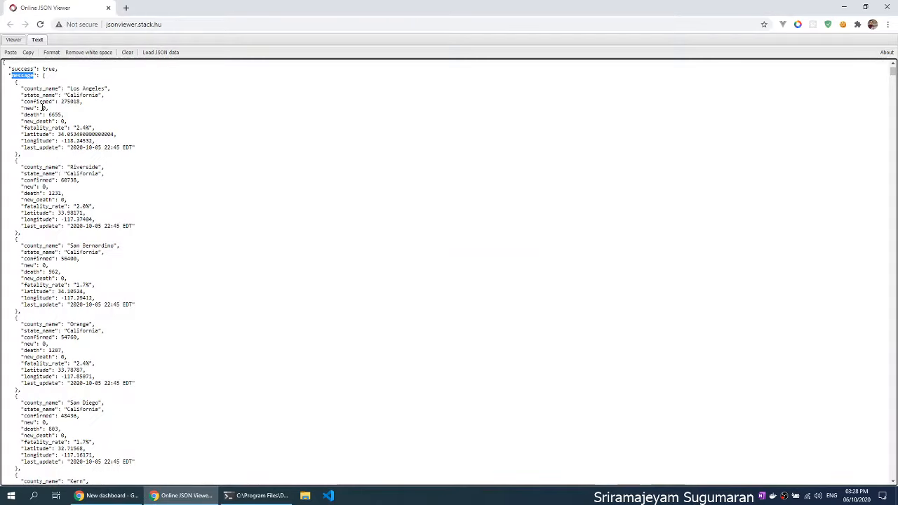
key("alt+Tab")
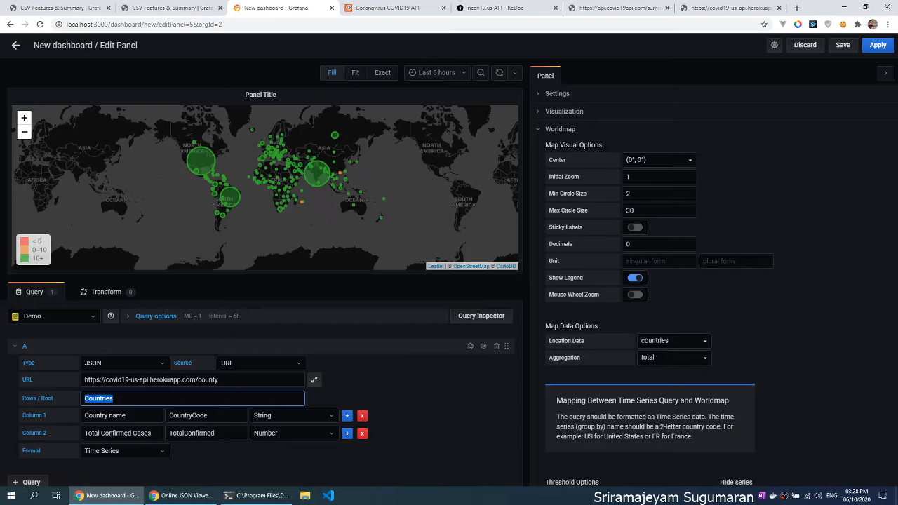
type("message")
key("Tab")
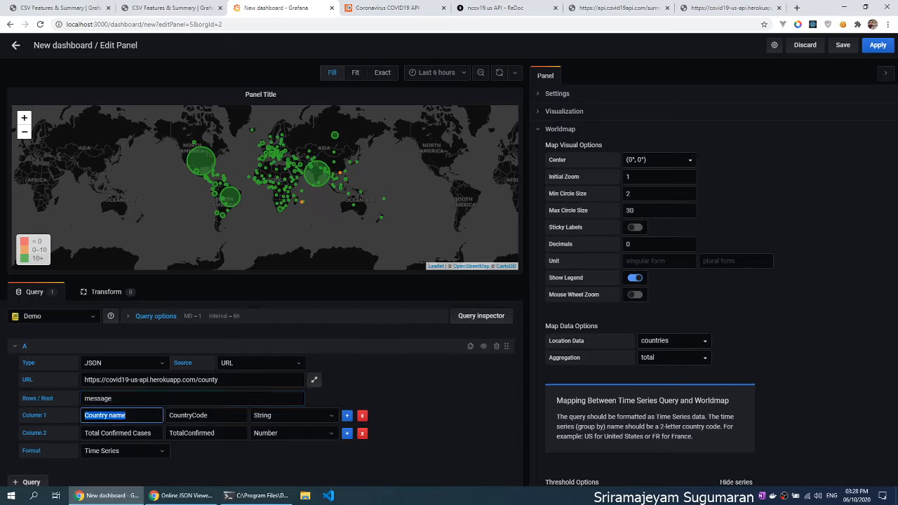
Title column 1 County name and set its selector to county_name, copied from the county JSON.
type("County name")
key("Tab")
key("alt+Tab")
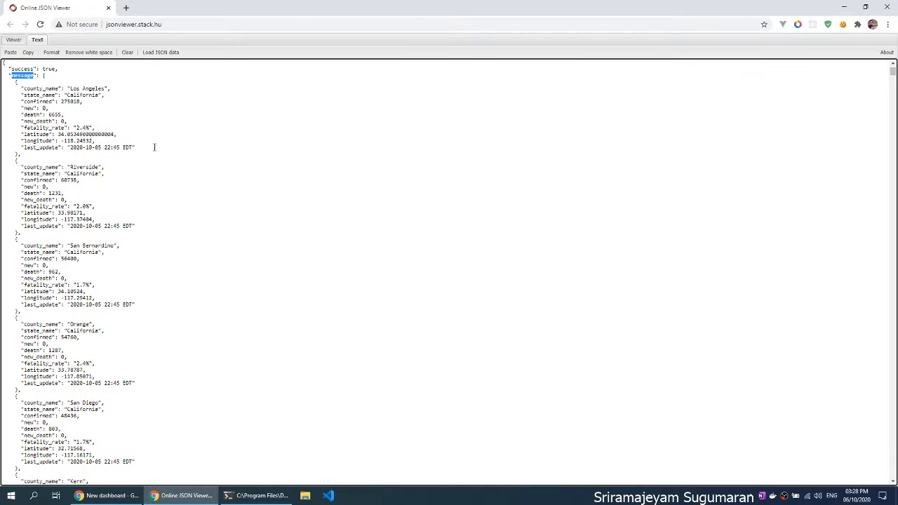
double_click(42, 89)
key("ctrl+c")
key("alt+Tab")
key("ctrl+v")
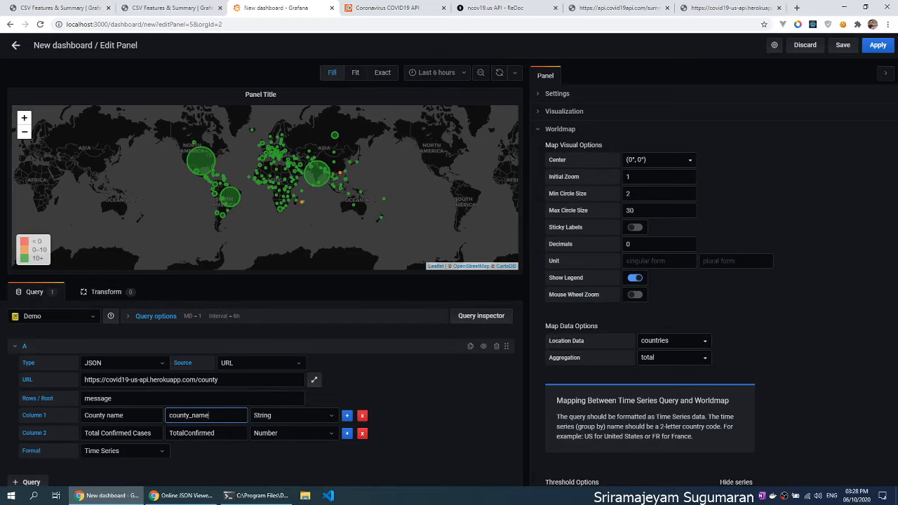
Set the selector of the Total Confirmed Cases column to confirmed, copied from the county JSON.
key("alt+Tab")
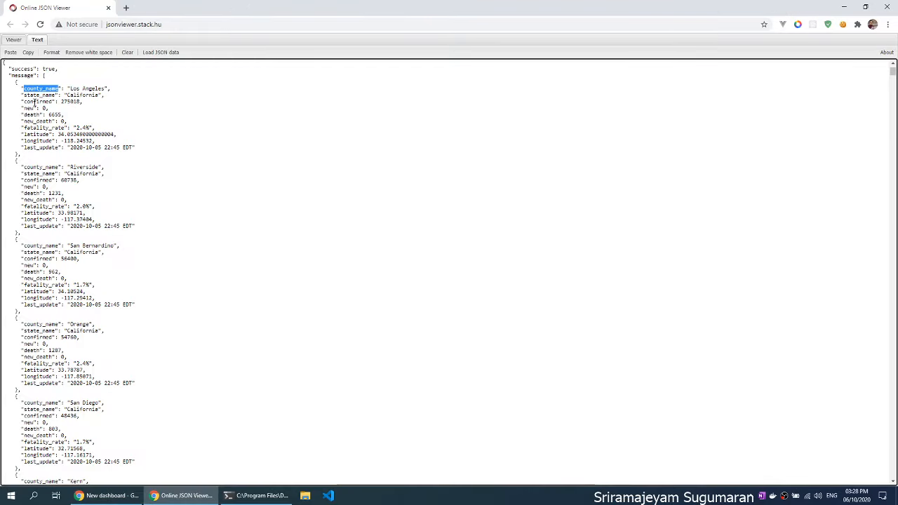
double_click(36, 102)
key("ctrl+c")
key("alt+Tab")
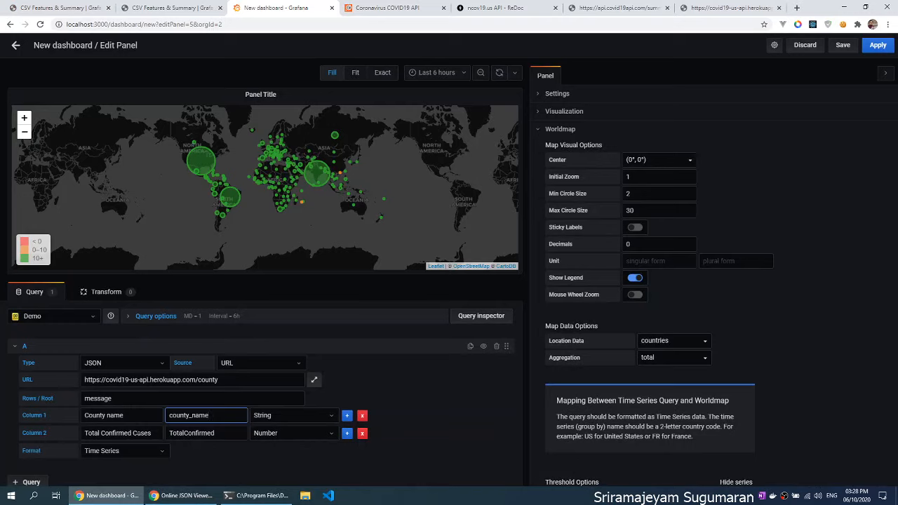
left_click(134, 432)
key("Tab")
key("ctrl+v")
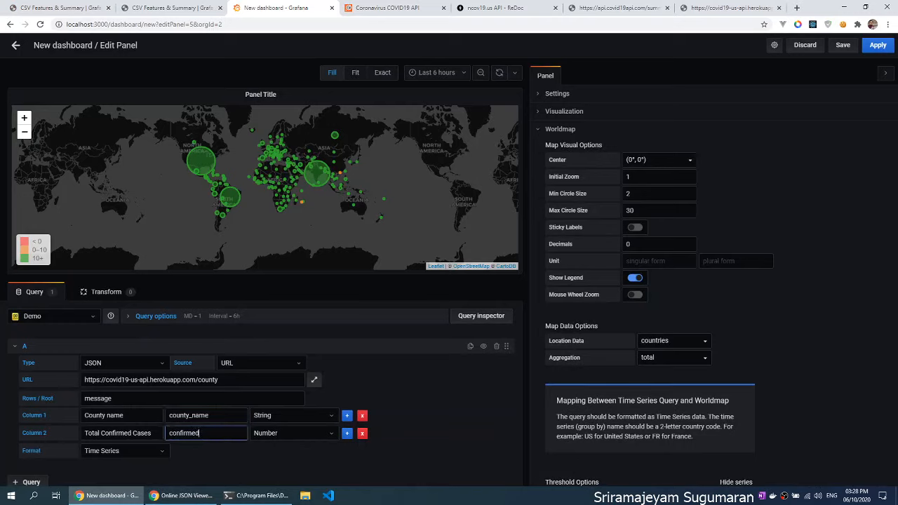
Add a third query column with latitude, copied from the county JSON, as both title and selector.
left_click(347, 433)
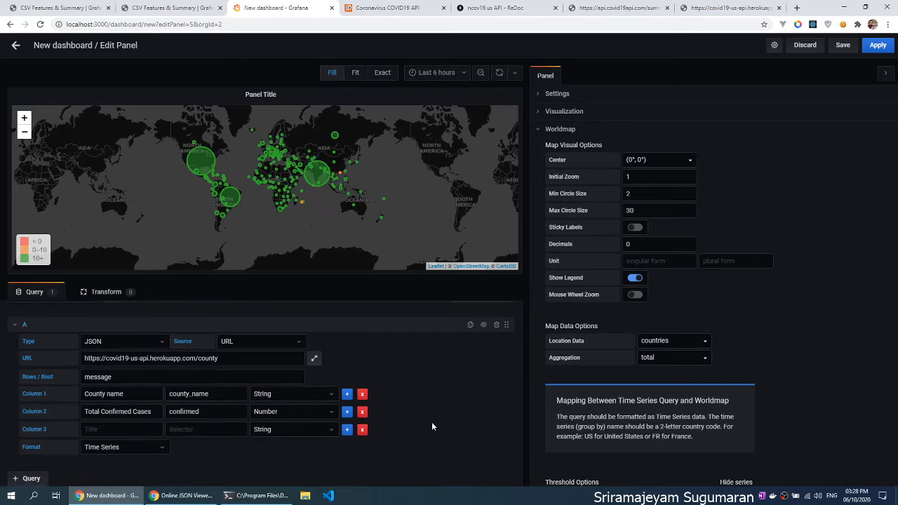
key("alt+Tab")
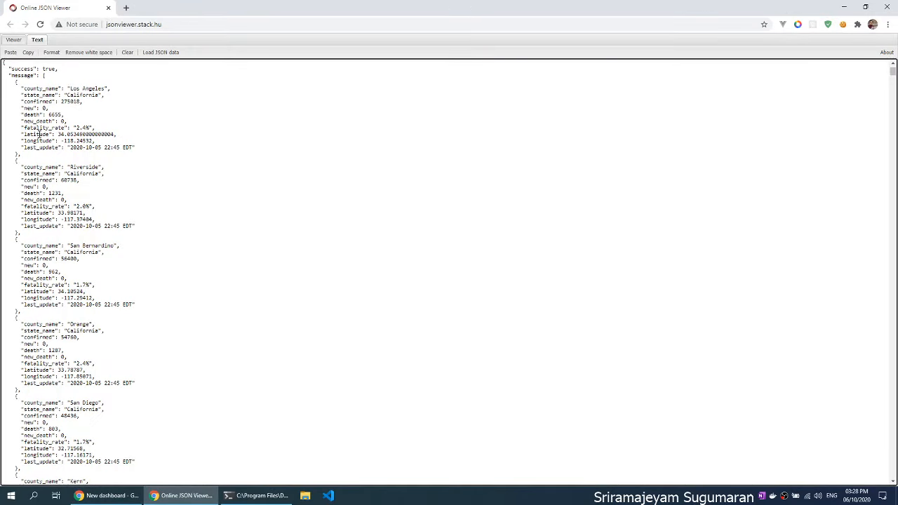
double_click(37, 134)
key("ctrl+c")
key("alt+Tab")
left_click(120, 429)
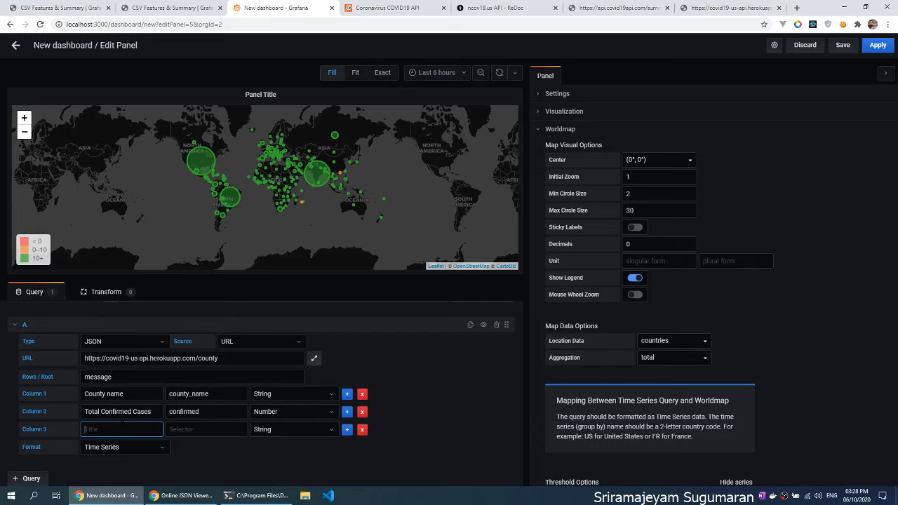
key("ctrl+v")
key("Tab")
key("ctrl+v")
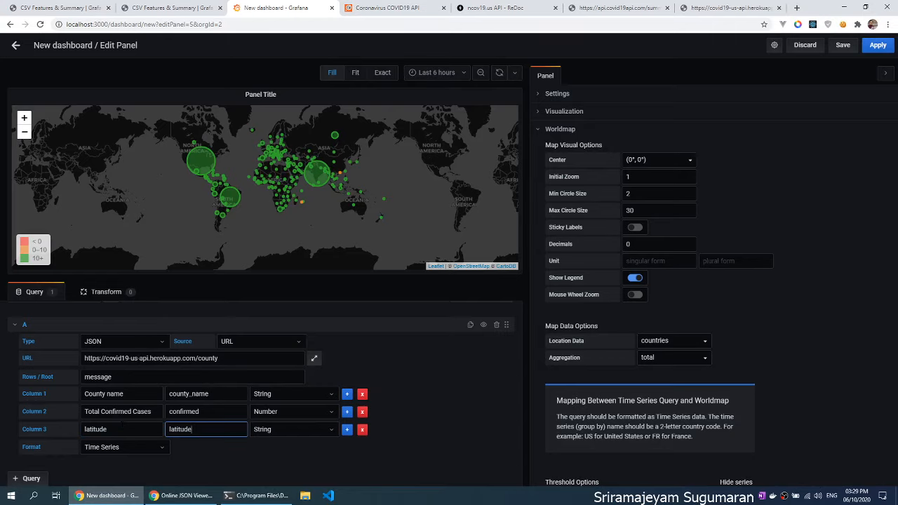
Add a fourth query column with longitude, copied from the county JSON, as both title and selector.
left_click(347, 429)
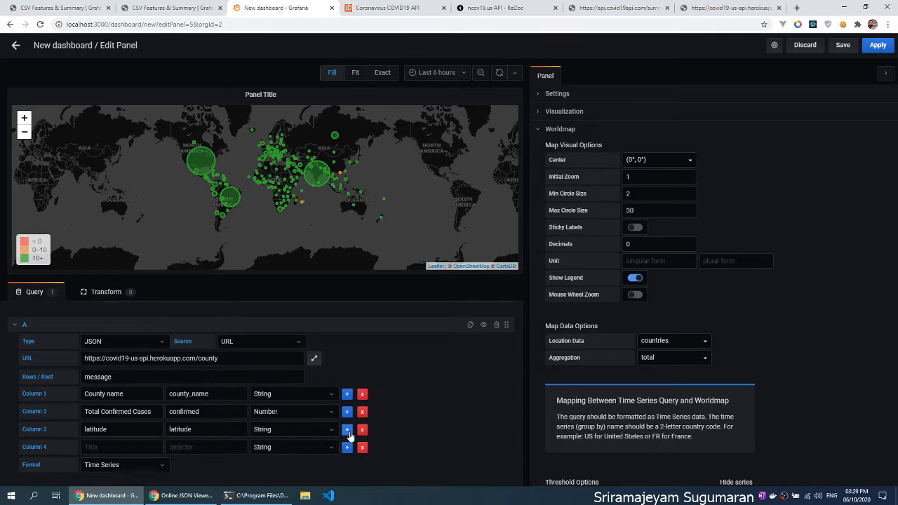
key("alt+Tab")
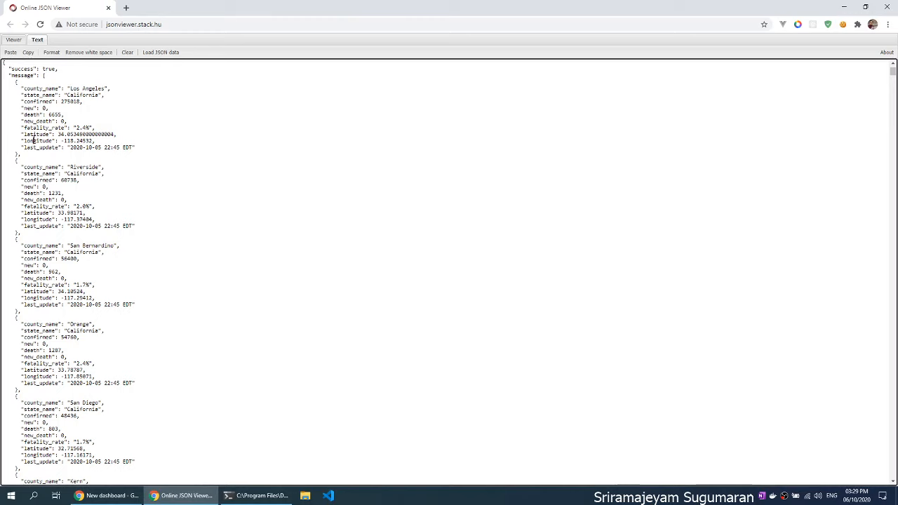
double_click(36, 140)
key("ctrl+c")
key("alt+Tab")
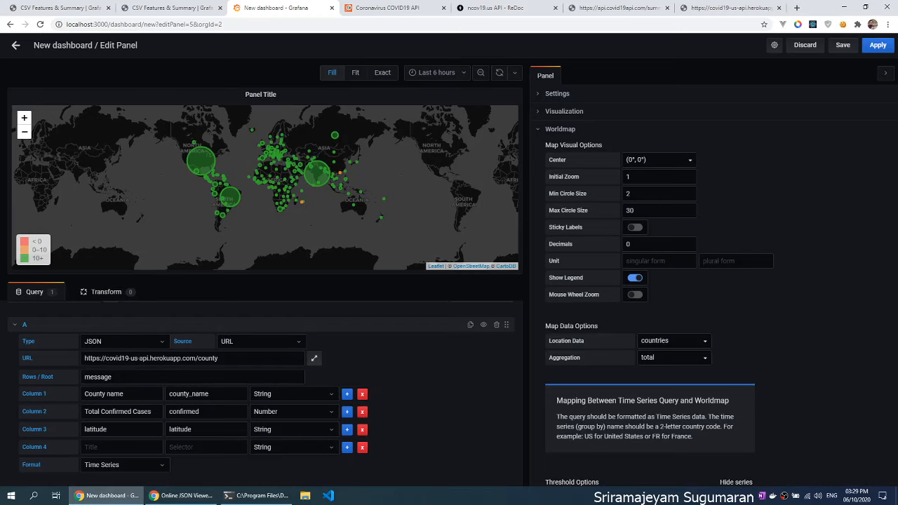
key("ctrl+v")
key("Tab")
key("ctrl+v")
key("Tab")
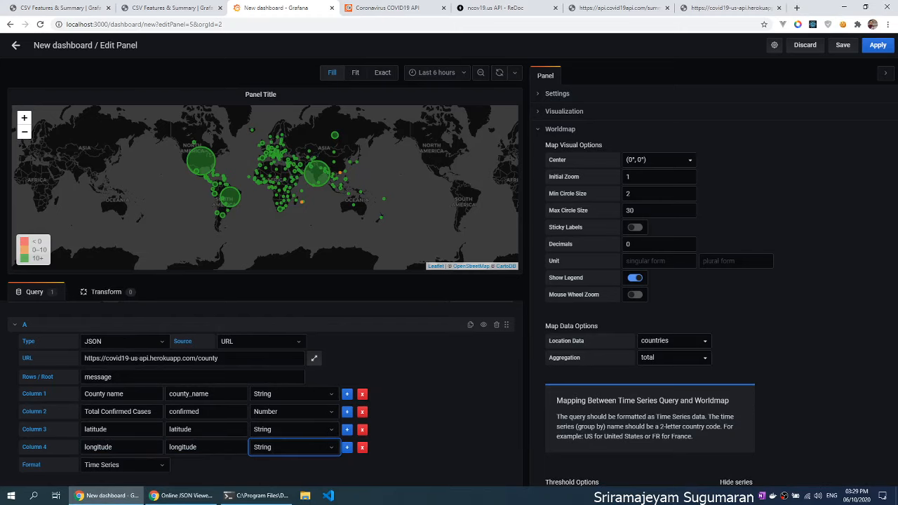
Set the county query's format to Table.
left_click(131, 465)
left_click(129, 429)
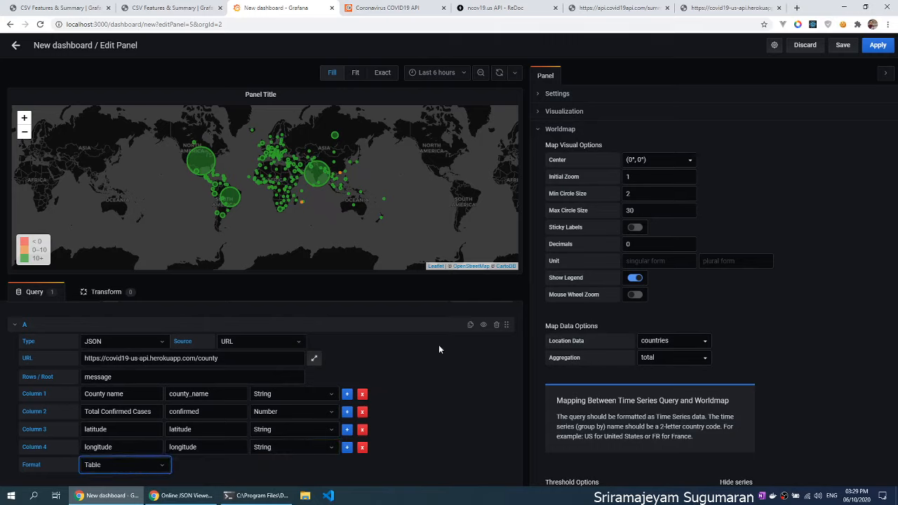
left_click(554, 130)
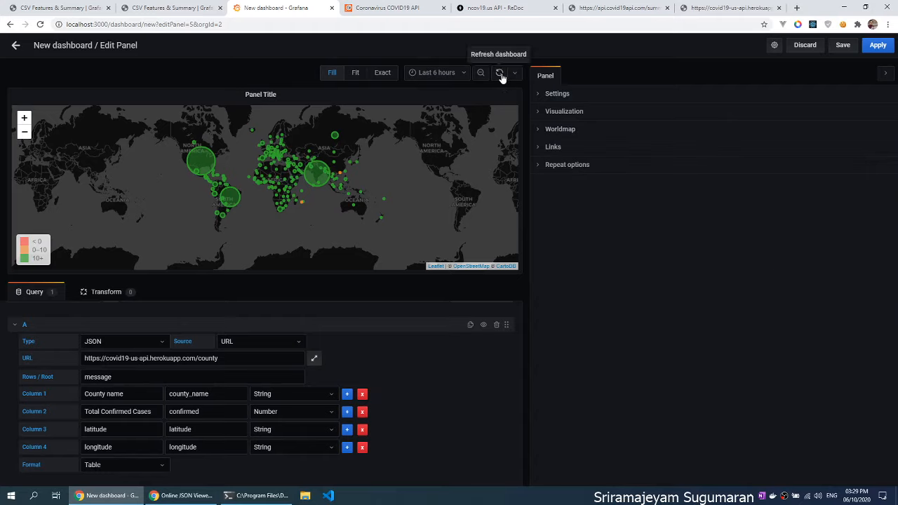
left_click(560, 129)
Try geohash and states as the Worldmap location data for the county map.
scroll(825, 340, "down", 2)
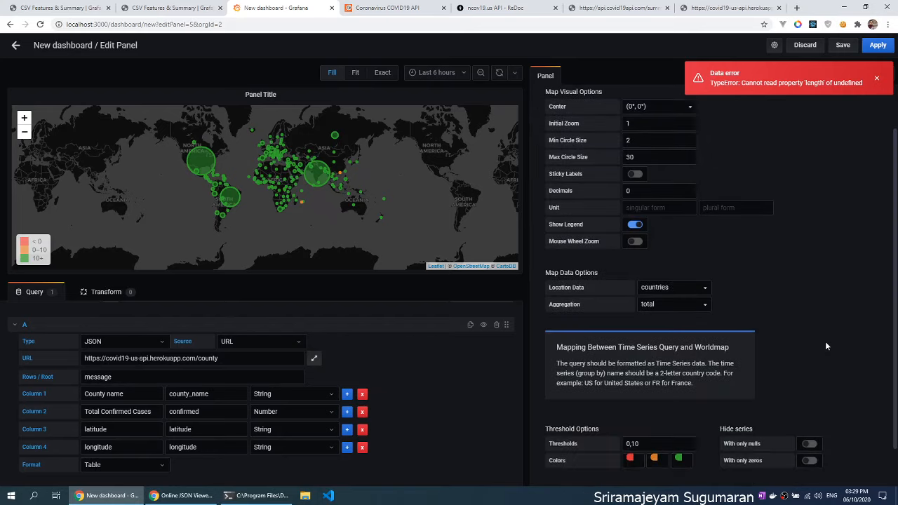
left_click(702, 249)
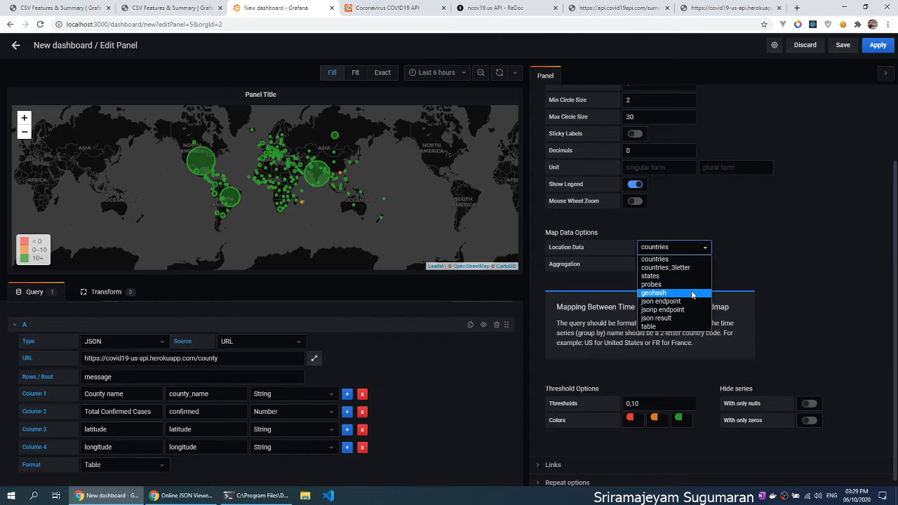
left_click(692, 294)
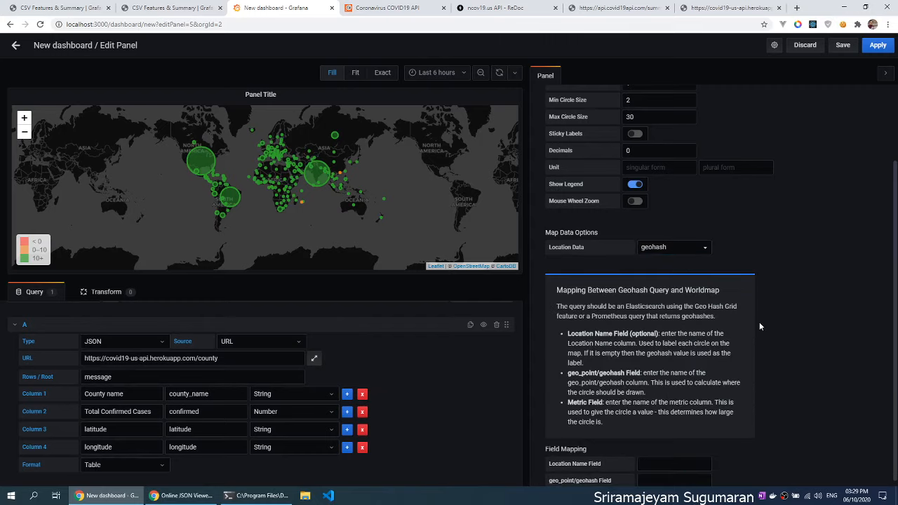
scroll(759, 322, "down", 3)
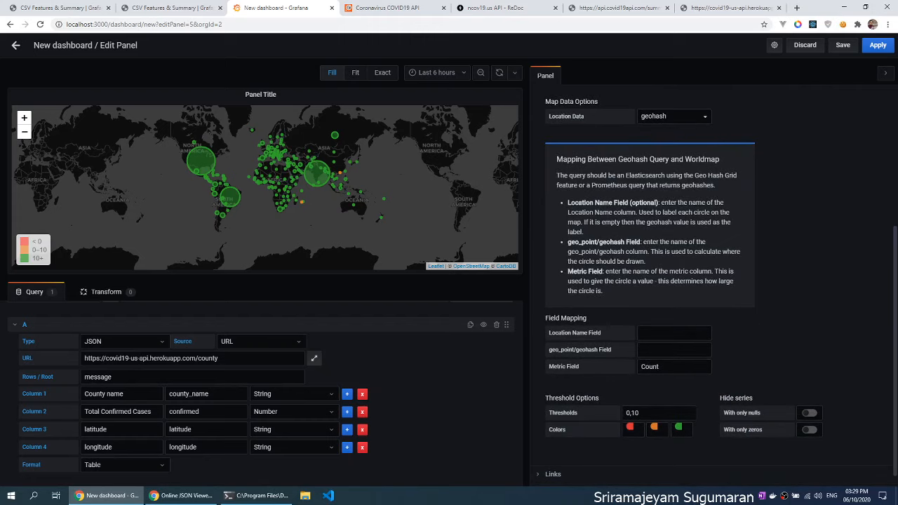
left_click(673, 333)
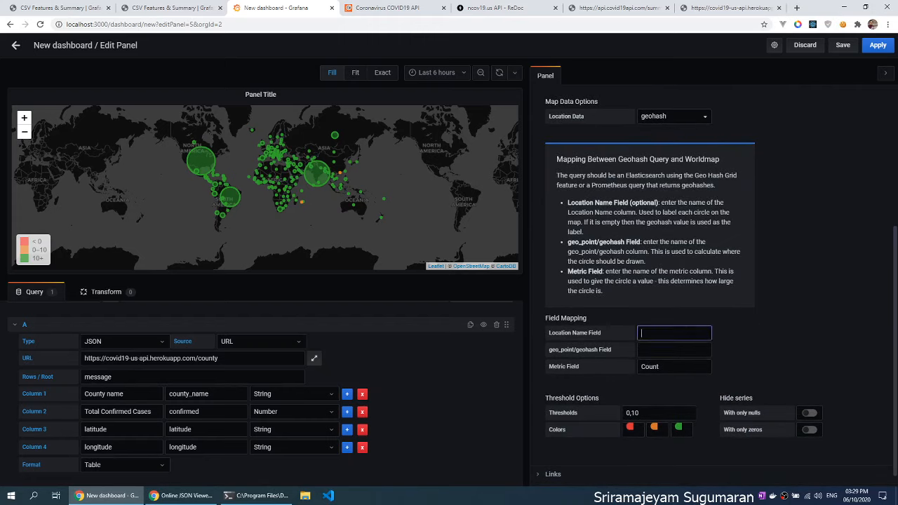
left_click(771, 313)
scroll(771, 312, "up", 1)
left_click(684, 154)
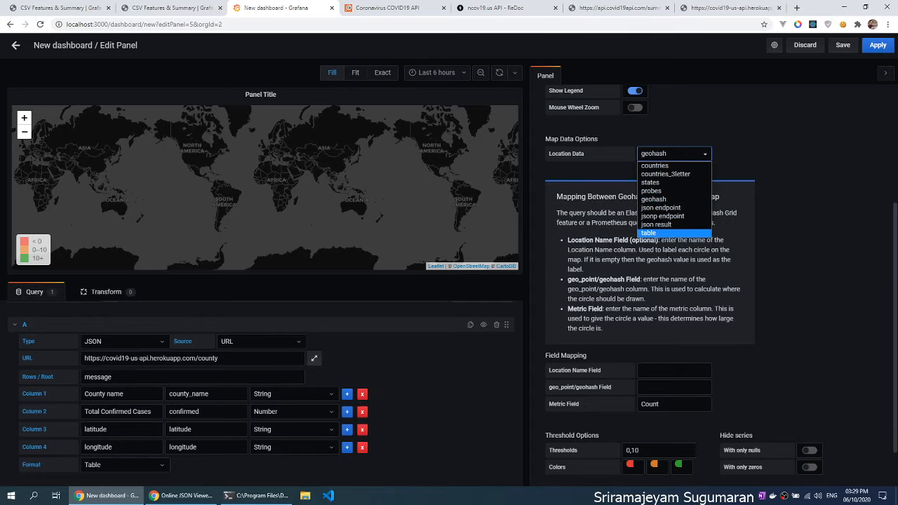
left_click(671, 182)
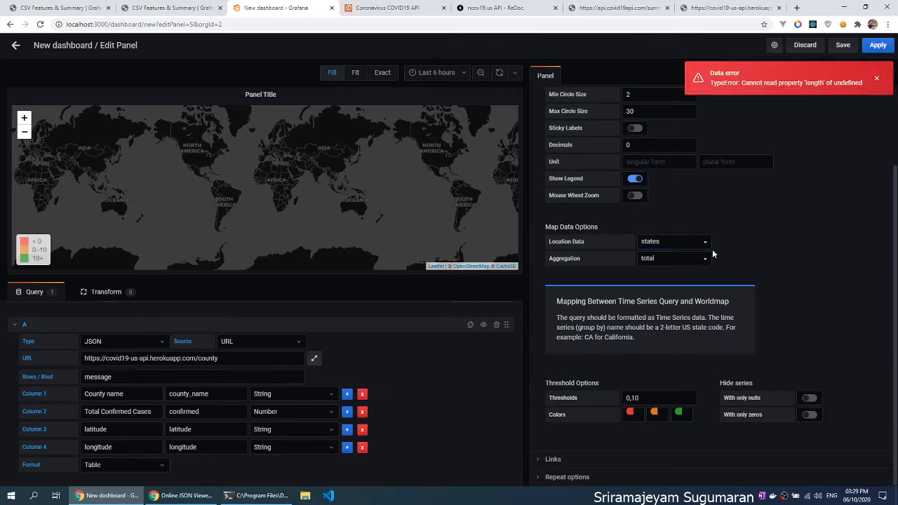
Set the Worldmap location data to table and review its field mapping options.
left_click(695, 244)
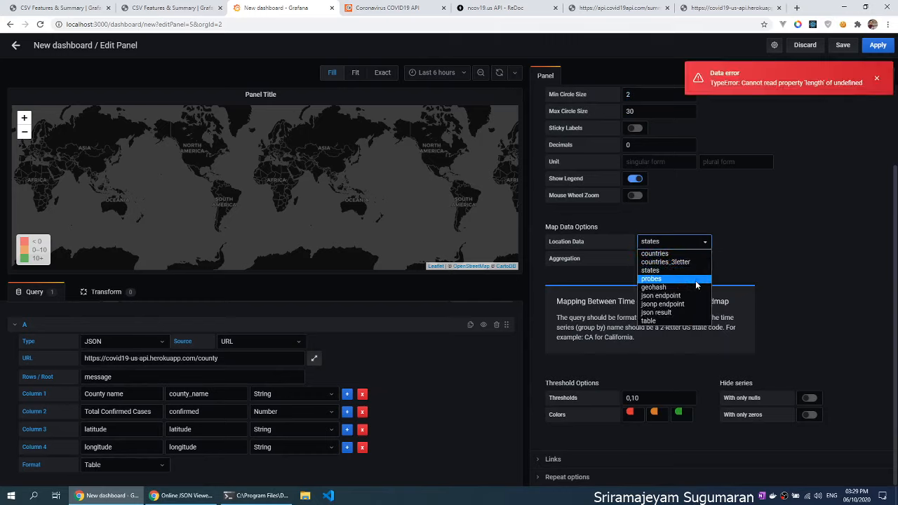
left_click(691, 320)
scroll(686, 320, "down", 3)
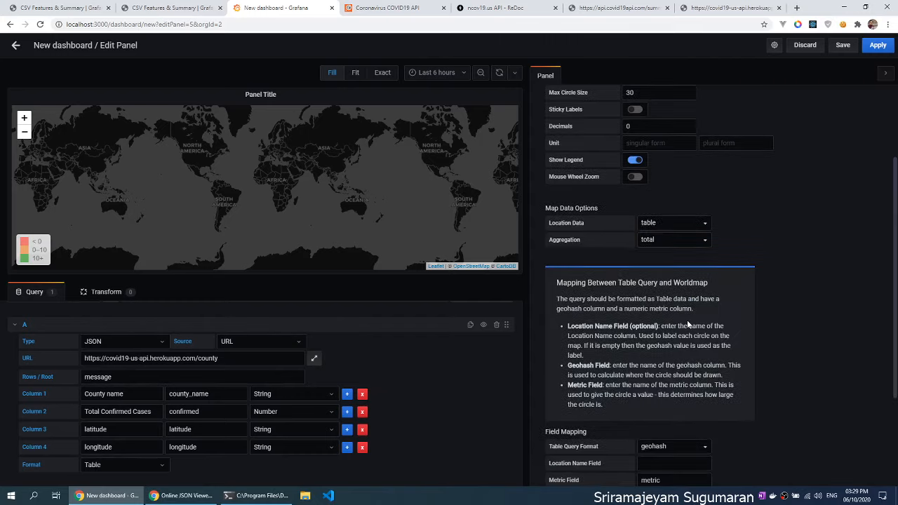
scroll(687, 323, "down", 1)
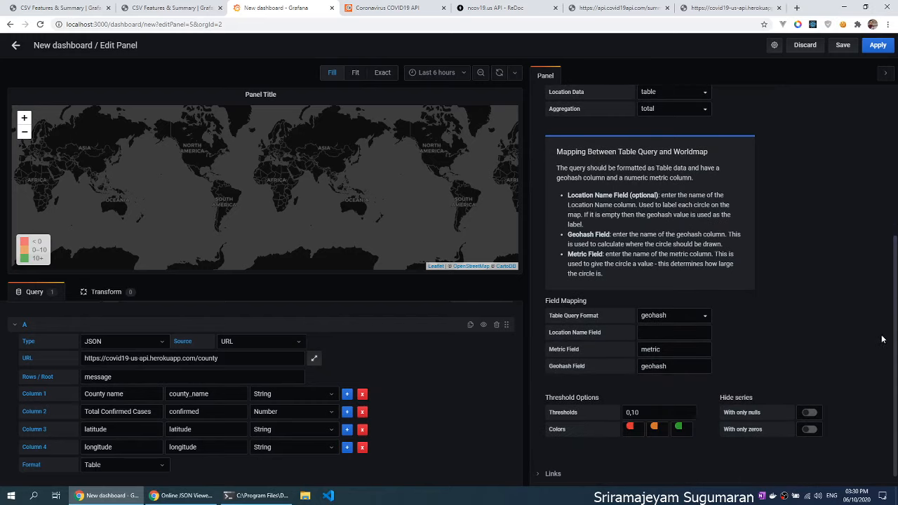
scroll(694, 330, "up", 1)
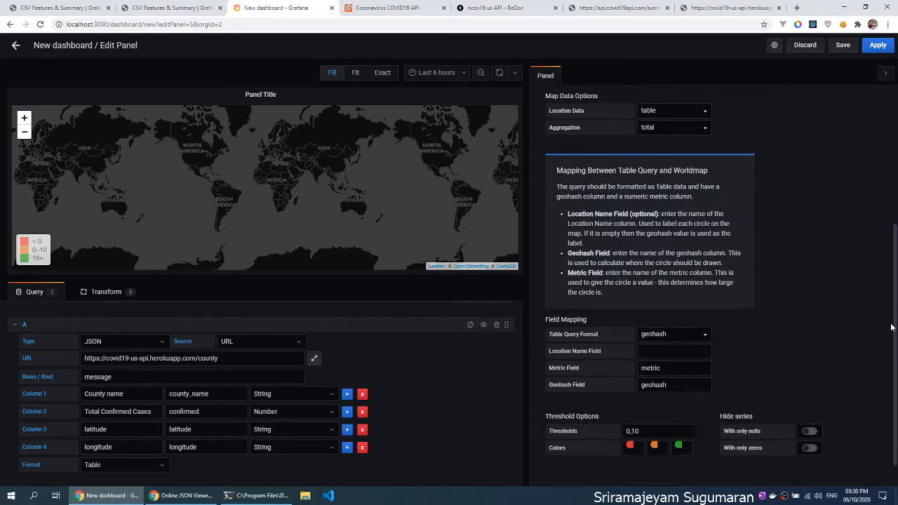
Set the county map's Table Query Format to coordinates.
scroll(746, 258, "down", 1)
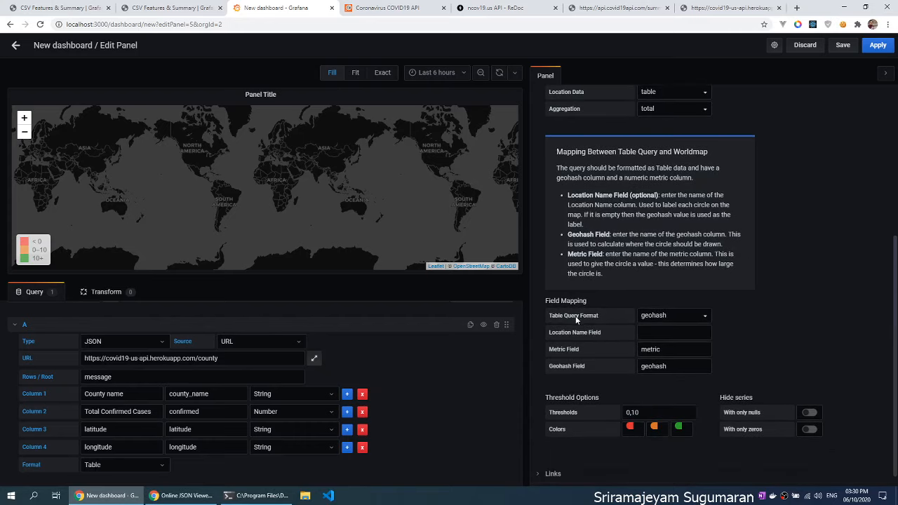
left_click(657, 316)
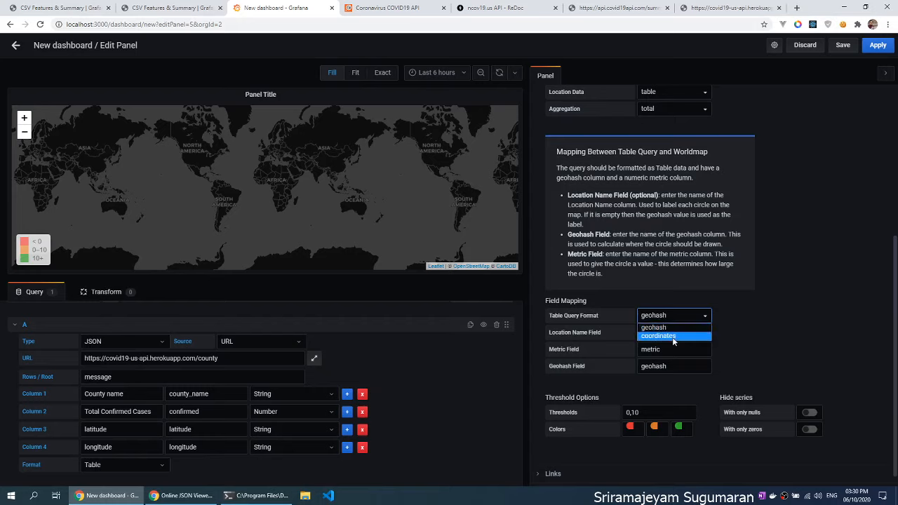
left_click(675, 337)
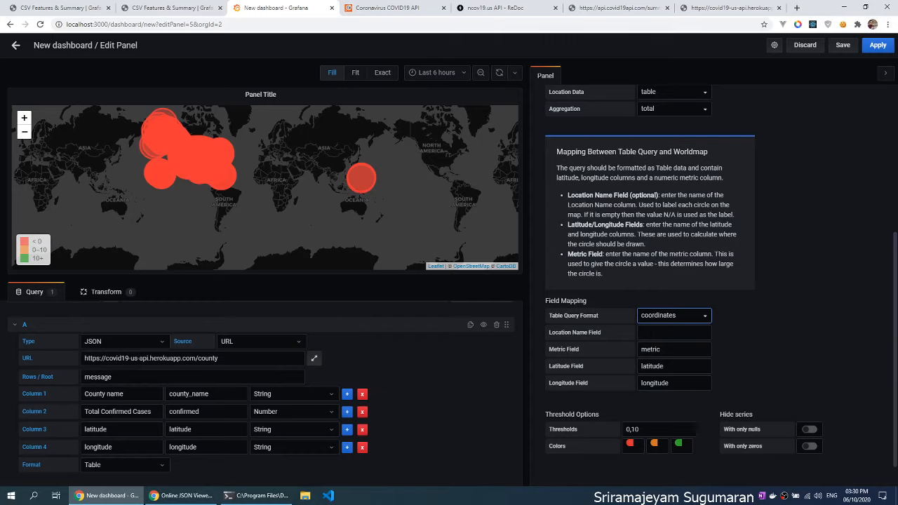
Try county_name as the Location Name Field in the county map's field mapping.
left_click(672, 333)
type("co")
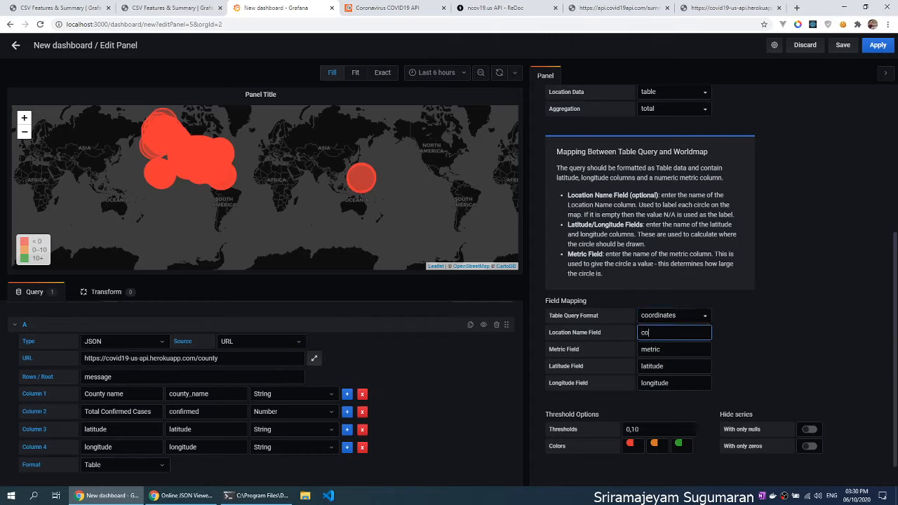
type("unty_name")
key("Tab")
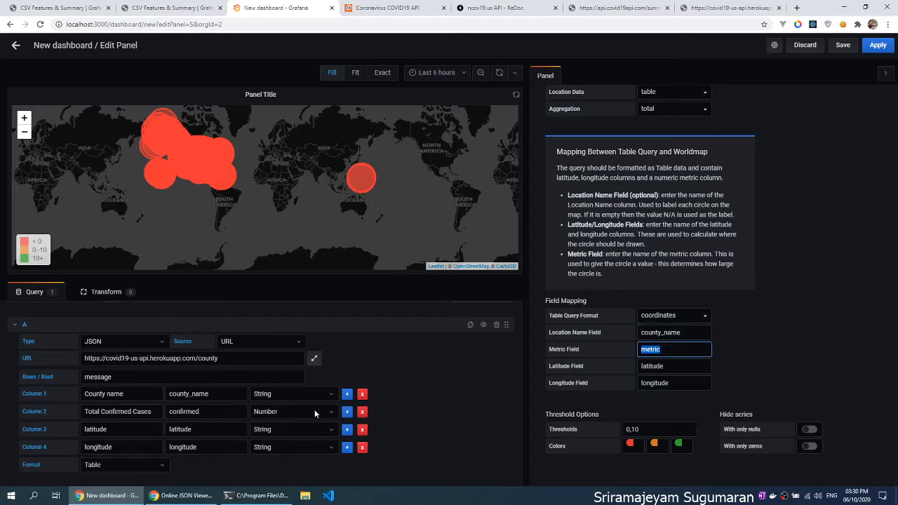
Replace the Location Name Field with County name, copied from the title of query column 1.
double_click(172, 412)
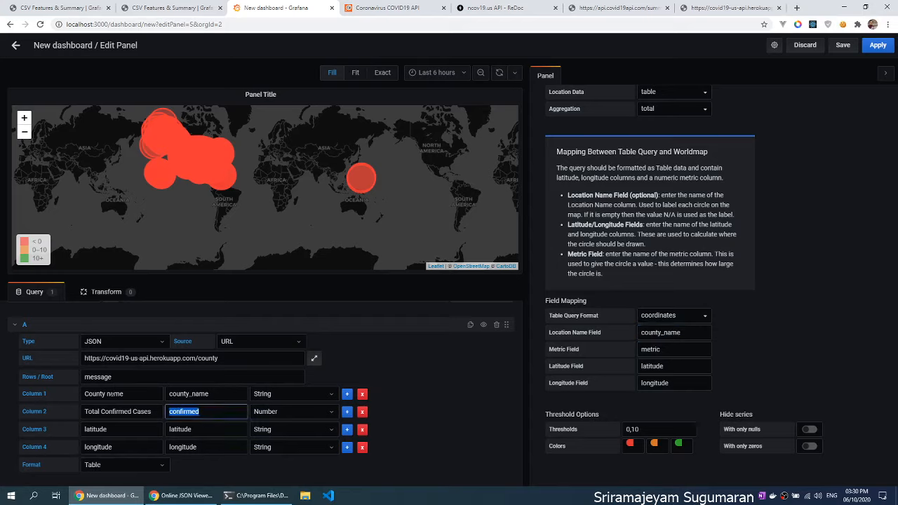
triple_click(112, 394)
key("ctrl+c")
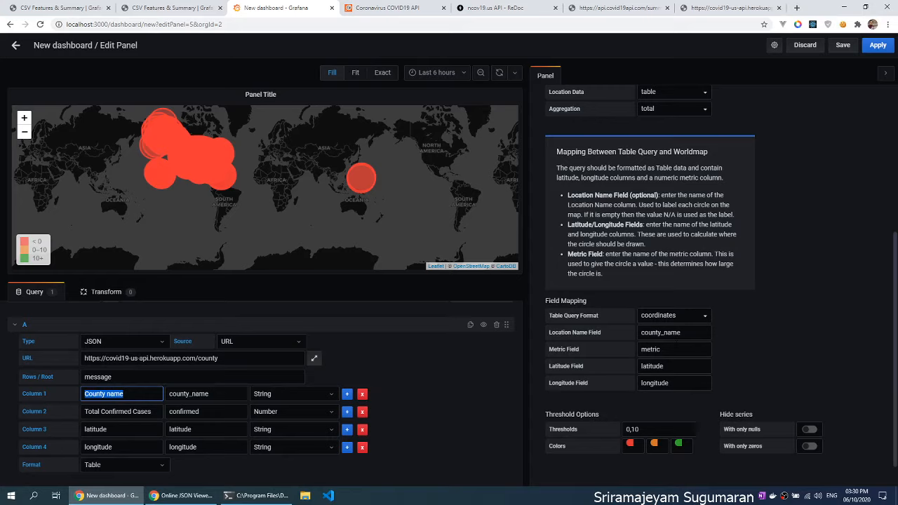
double_click(679, 333)
key("ctrl+v")
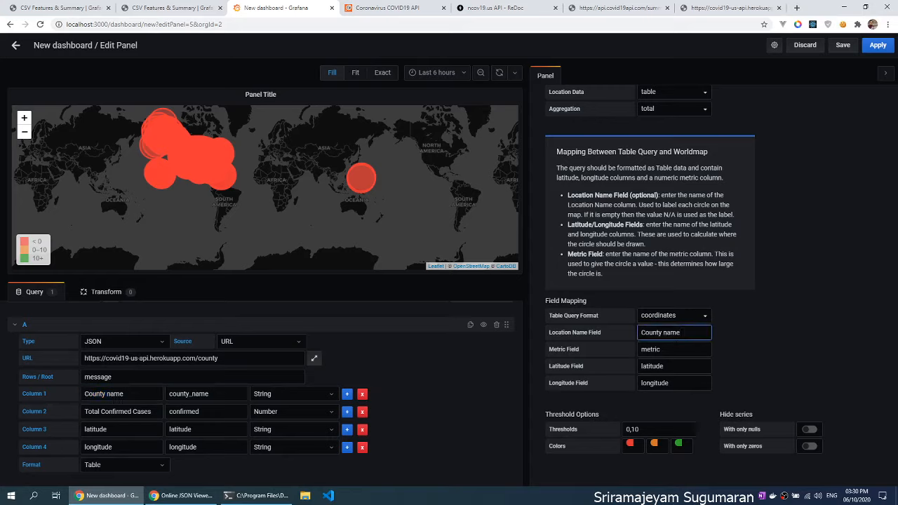
Set the Metric Field to Total Confirmed Cases, copied from the title of query column 2.
left_click(201, 411)
triple_click(131, 412)
key("ctrl+c")
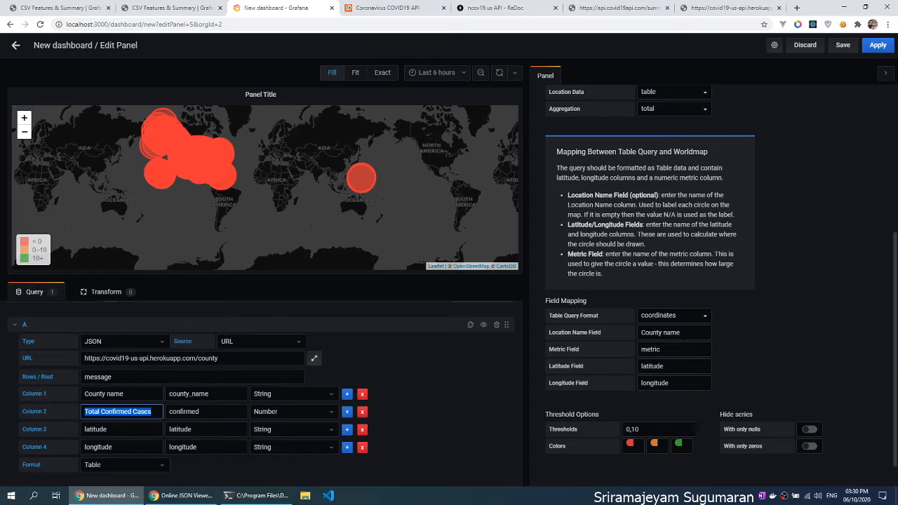
double_click(650, 349)
key("ctrl+v")
key("Tab")
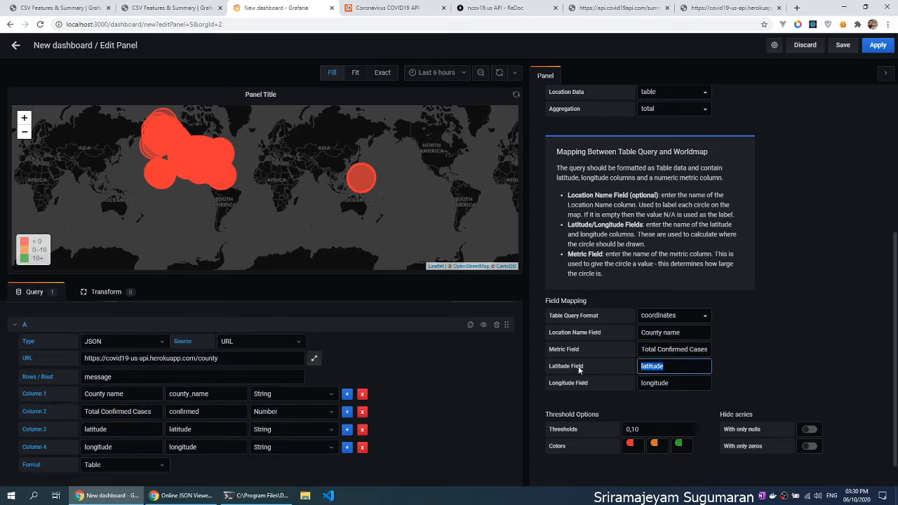
left_click(779, 362)
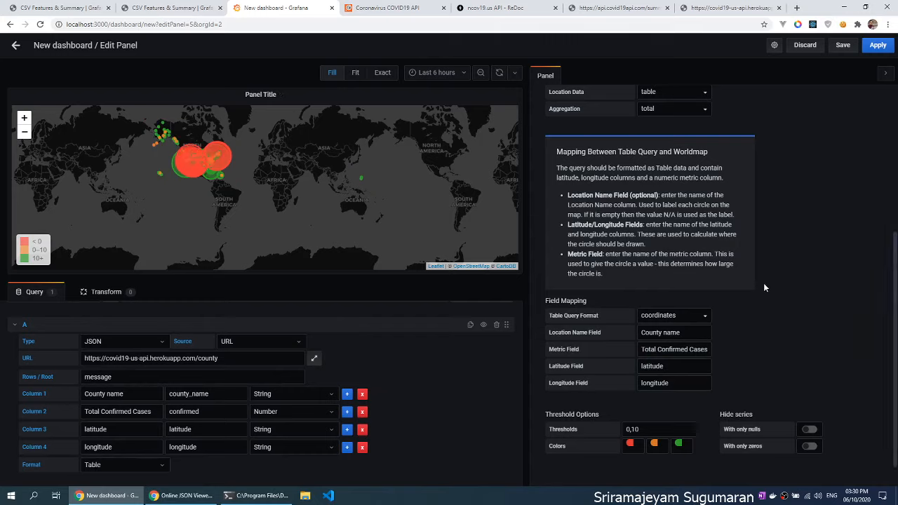
Center the county map on North America and set its initial zoom to 4.
scroll(764, 287, "up", 3)
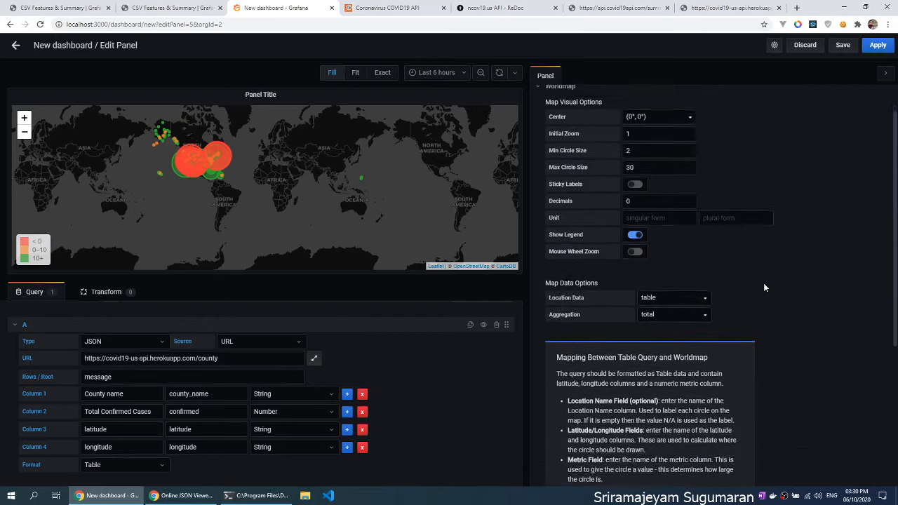
scroll(764, 288, "up", 1)
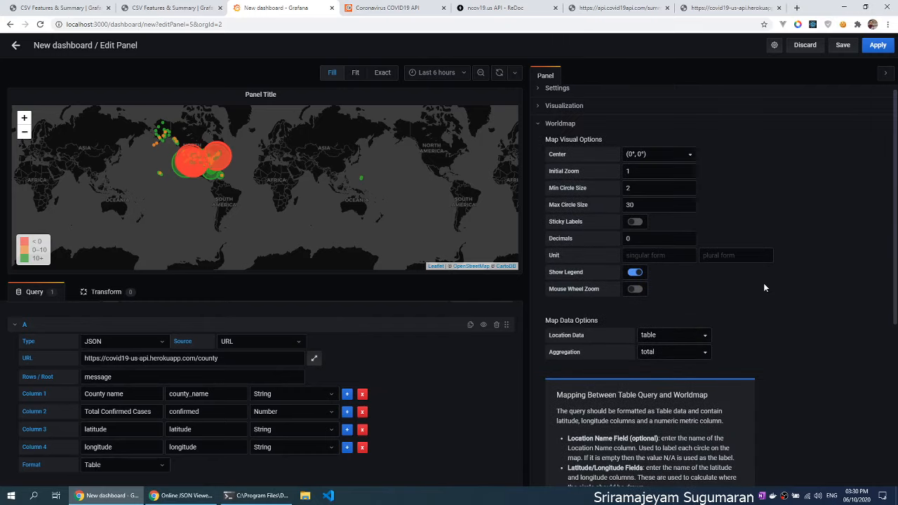
left_click(665, 154)
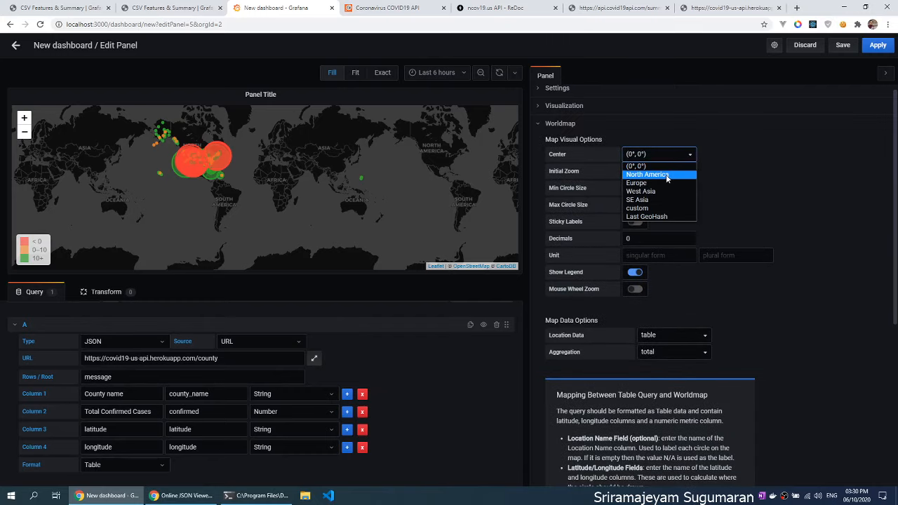
left_click(666, 174)
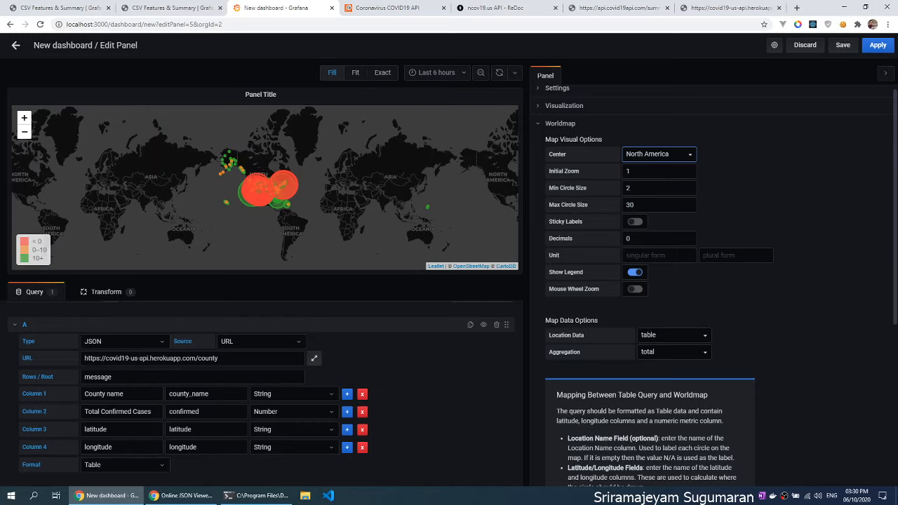
key("Tab")
type("4")
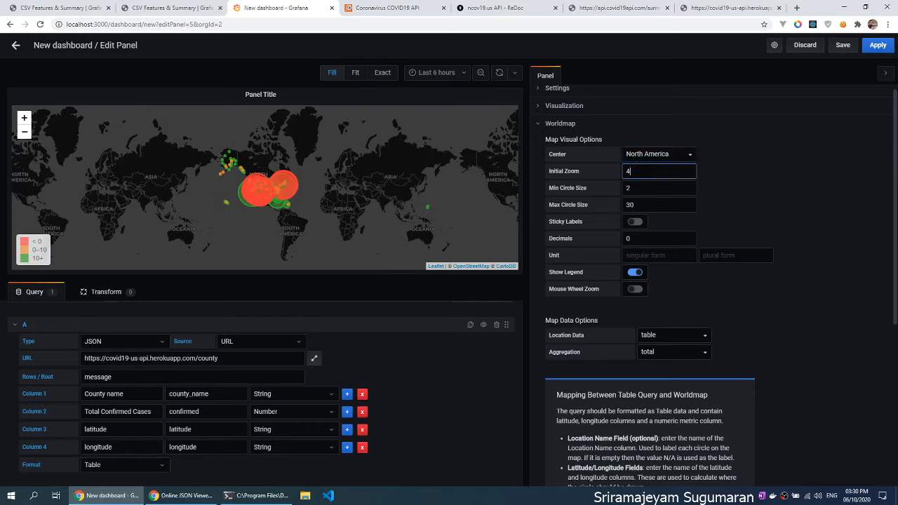
key("Tab")
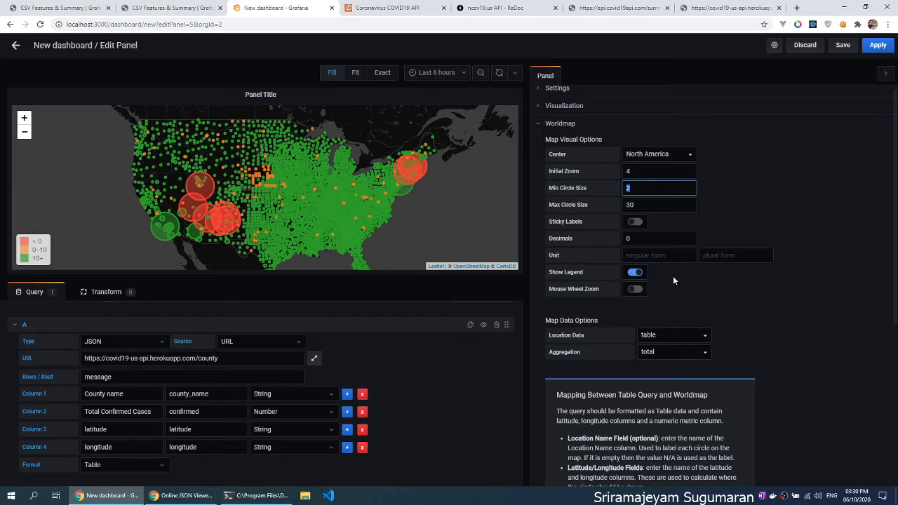
left_click(690, 309)
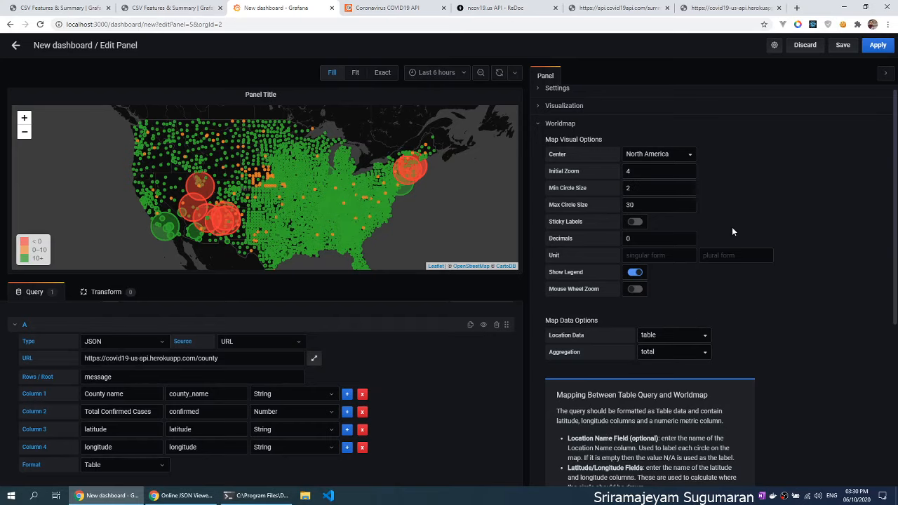
Set the county map's thresholds to 0,10000.
scroll(731, 228, "down", 1)
scroll(731, 230, "down", 3)
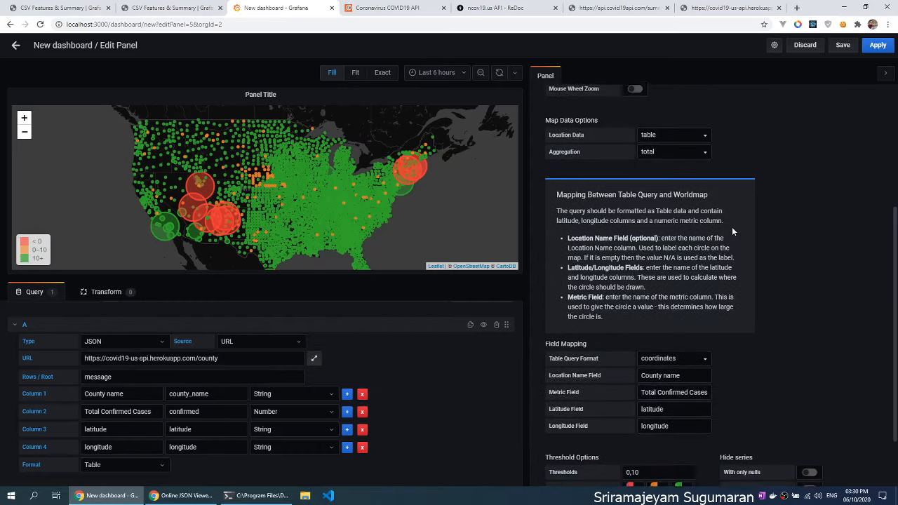
left_click(646, 398)
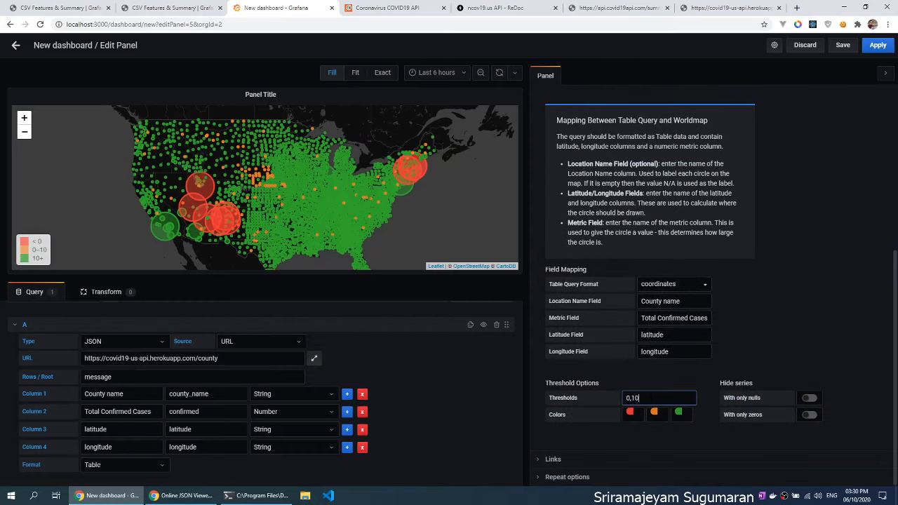
type("0000")
key("ctrl+a")
Change the lowest threshold color to dark green and the highest threshold color to dark red.
left_click(630, 414)
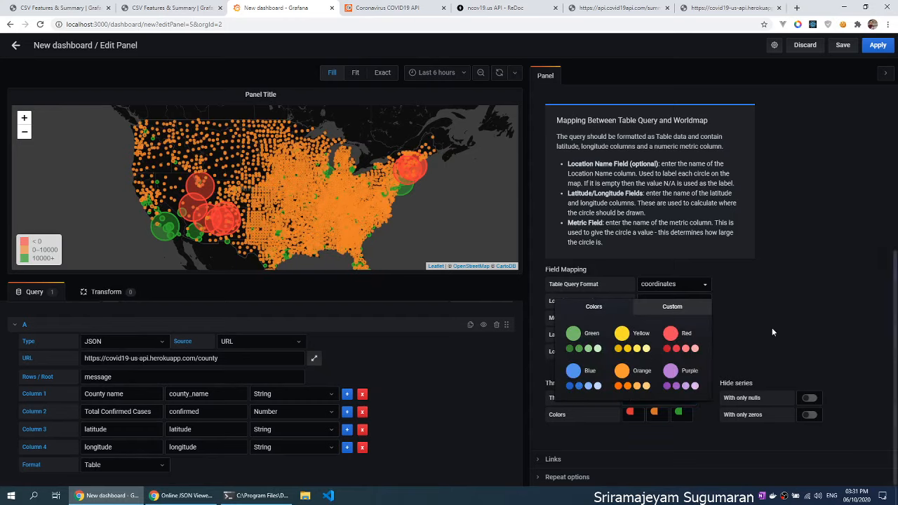
left_click(630, 414)
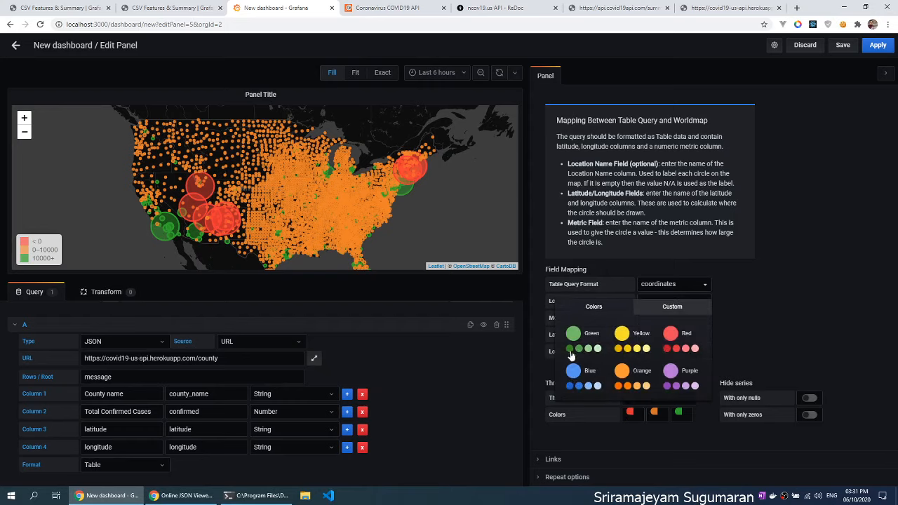
left_click(570, 351)
left_click(677, 414)
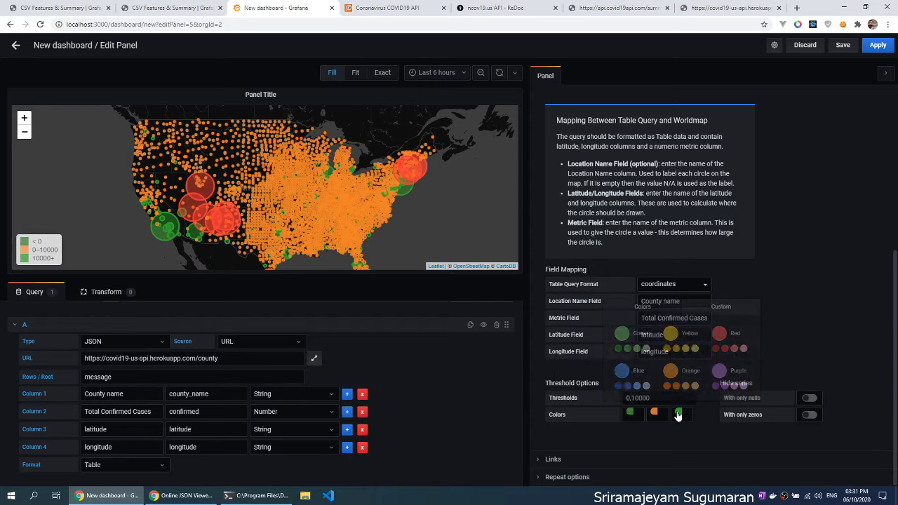
left_click(716, 348)
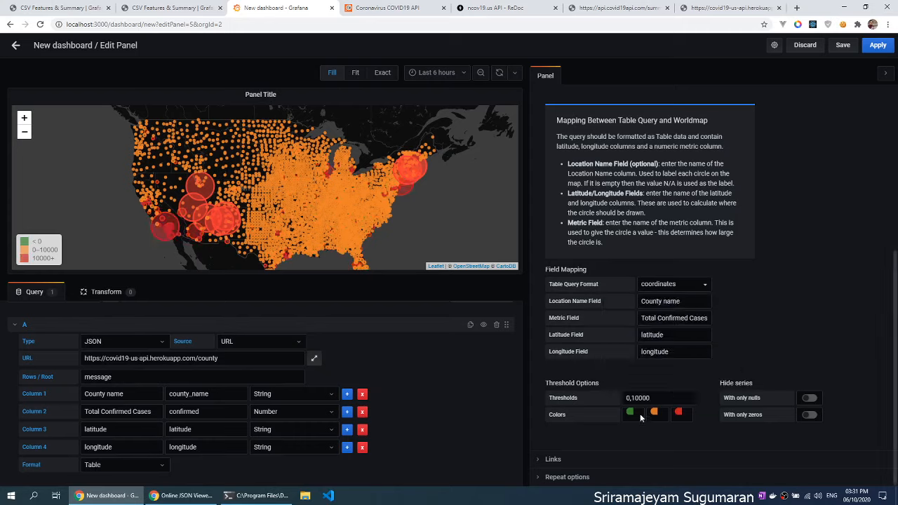
Raise the county map's lower threshold to 1000, making the thresholds 1000,10000.
left_click(627, 398)
type("100")
left_click(691, 449)
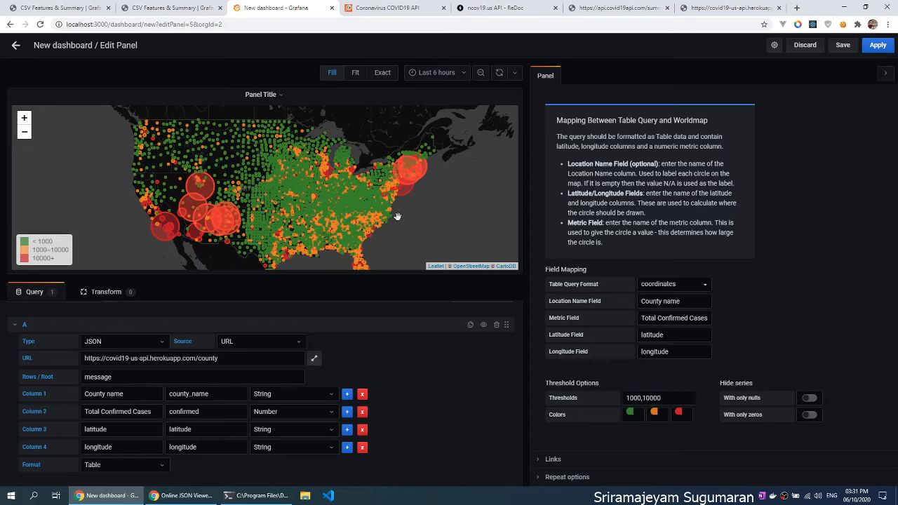
Return to the dashboard, save it under the name Covid, and reload the page.
left_click(16, 47)
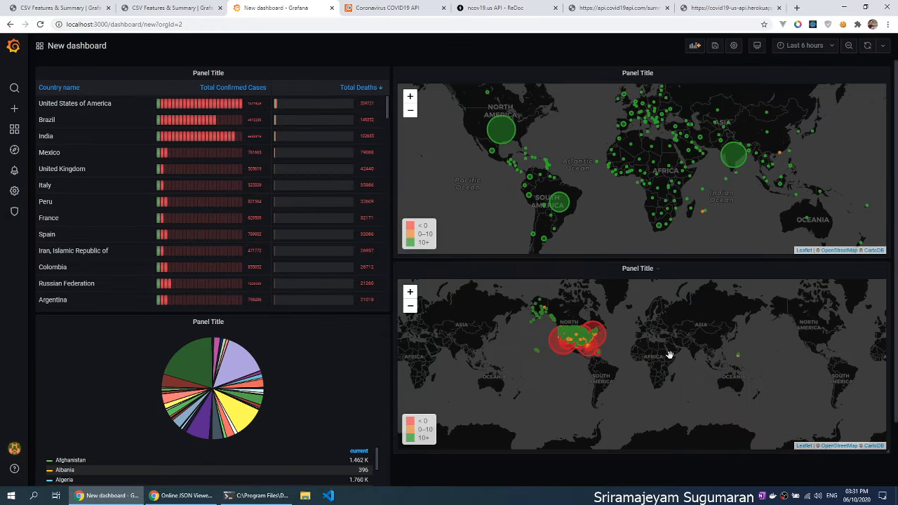
left_click(715, 45)
key("ctrl+a")
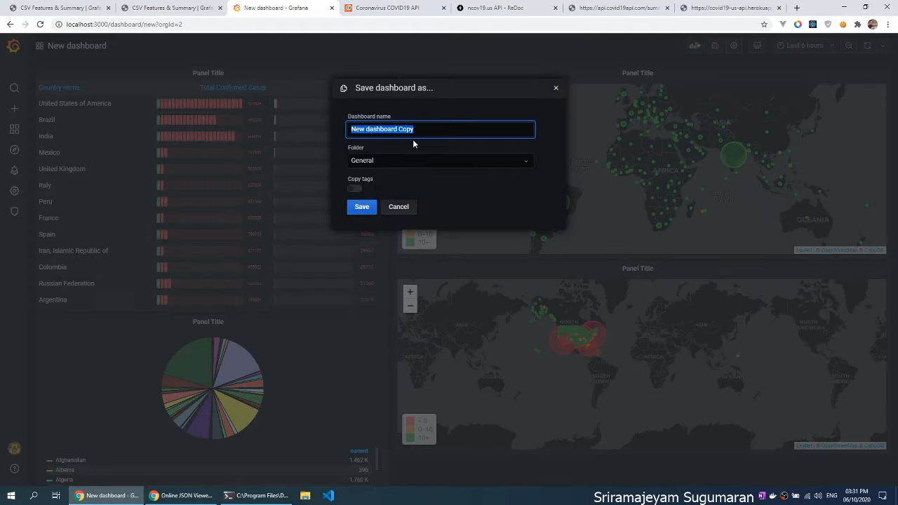
type("Cov")
left_click(414, 145)
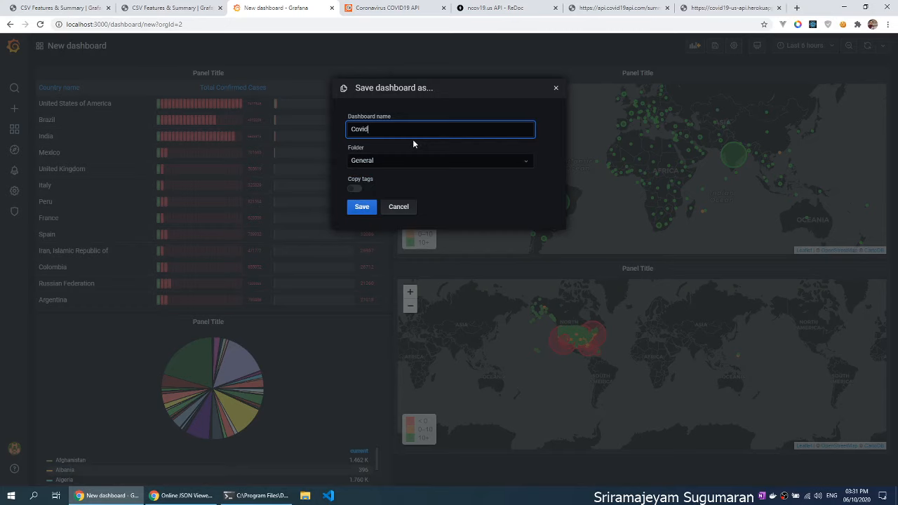
left_click(364, 208)
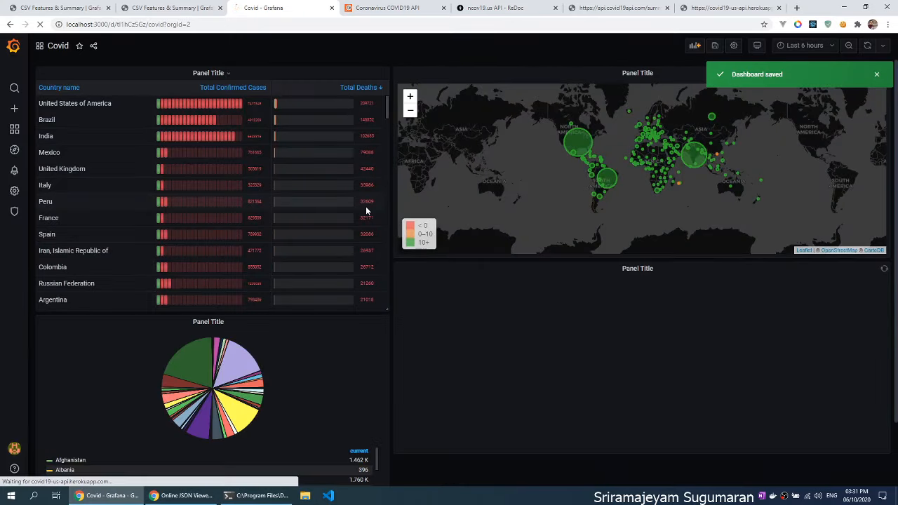
key("F5")
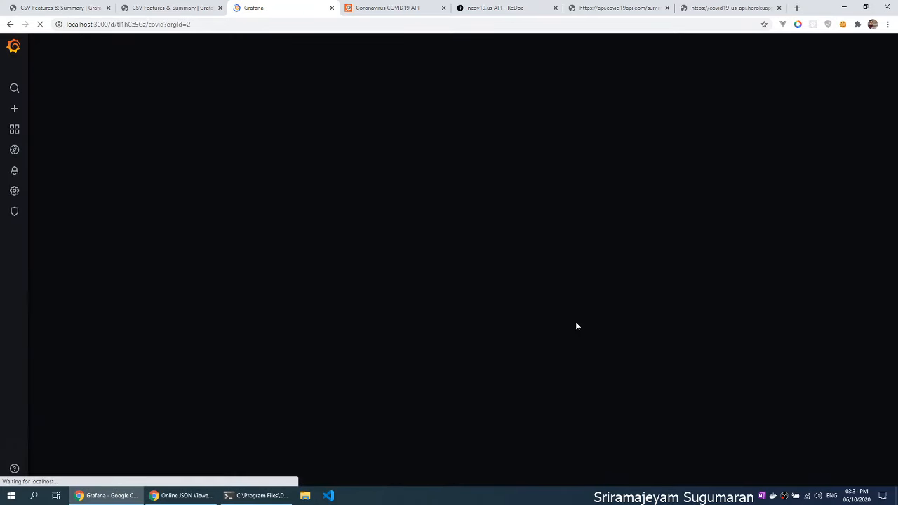